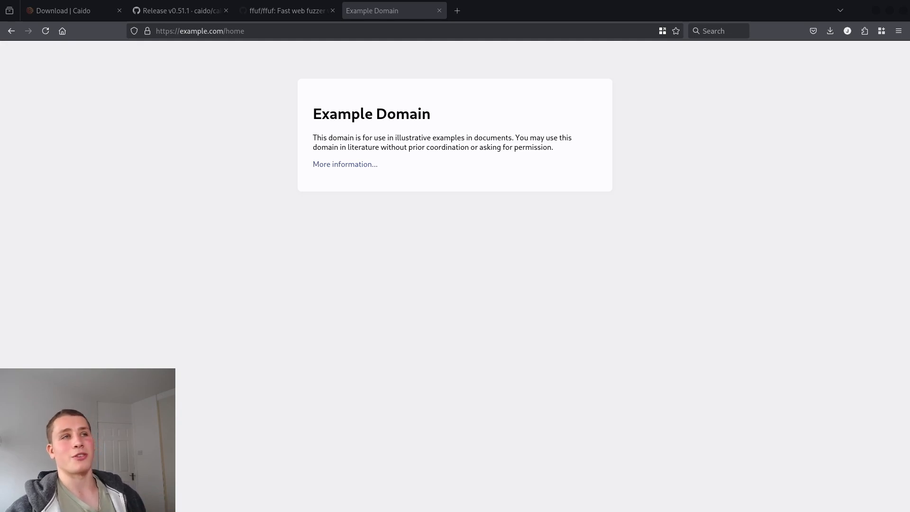
Delete 'home' from the example.com address, leaving just the site root with its trailing slash
{"action": "double_click", "coordinate": [237, 31]}
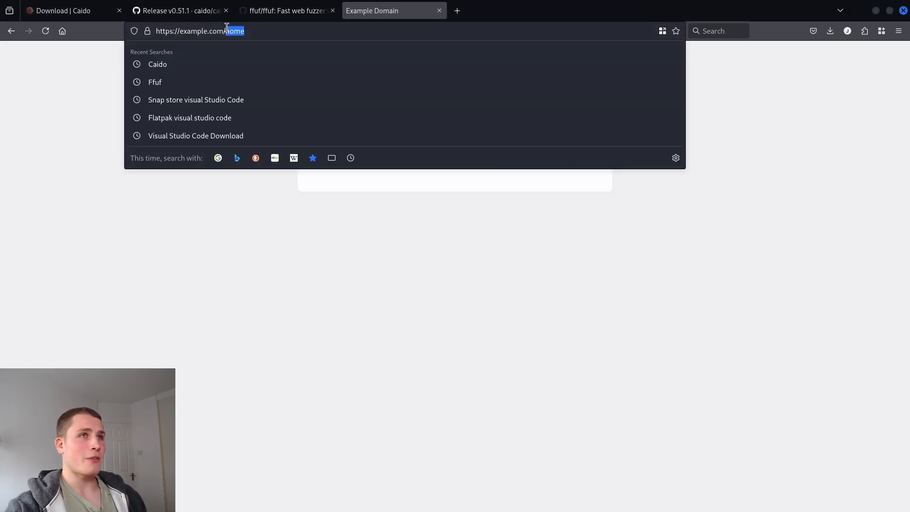
{"action": "left_click", "coordinate": [260, 30]}
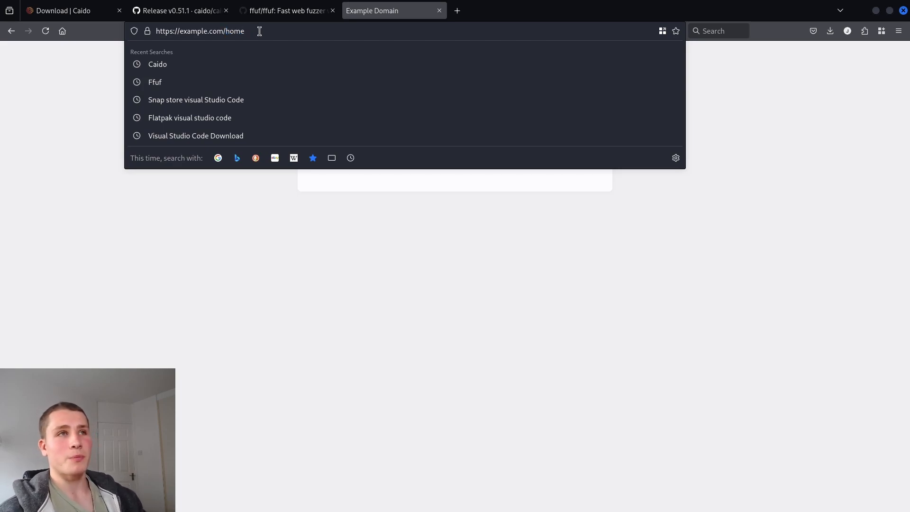
{"action": "key", "text": "BackSpace"}
{"action": "key", "text": "BackSpace"}
{"action": "key", "text": "BackSpace"}
{"action": "key", "text": "BackSpace"}
Try the path guesses 'account', 'home' and 'admin' in turn, then leave 'panel' typed
{"action": "type", "text": "account"}
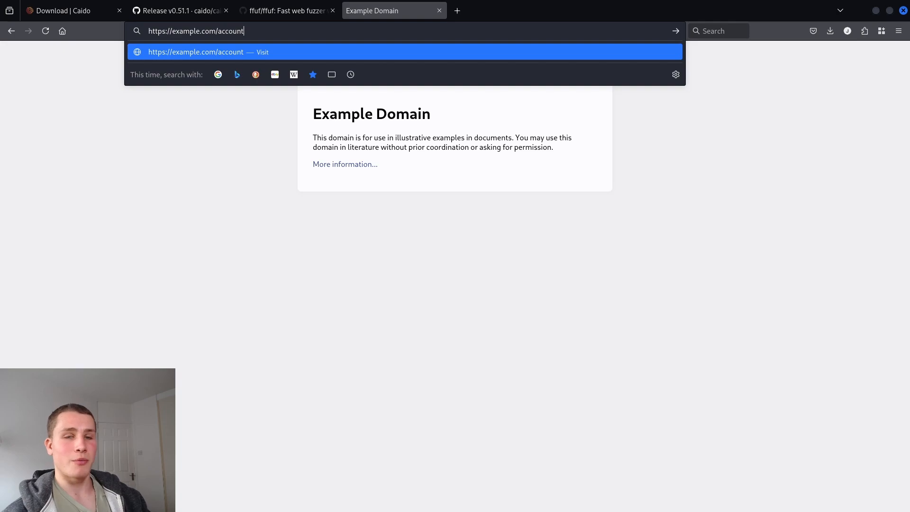
{"action": "key", "text": "BackSpace"}
{"action": "key", "text": "BackSpace"}
{"action": "key", "text": "BackSpace"}
{"action": "key", "text": "BackSpace"}
{"action": "key", "text": "BackSpace"}
{"action": "key", "text": "BackSpace"}
{"action": "key", "text": "BackSpace"}
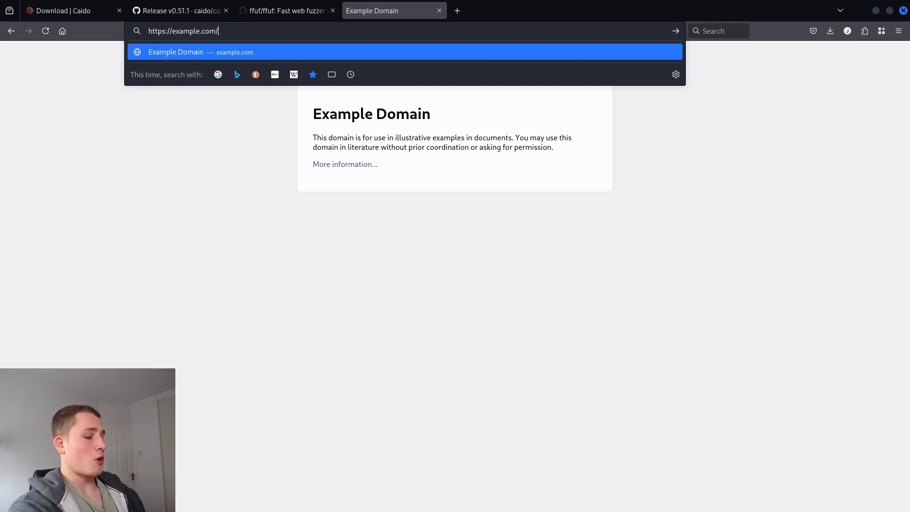
{"action": "type", "text": "home"}
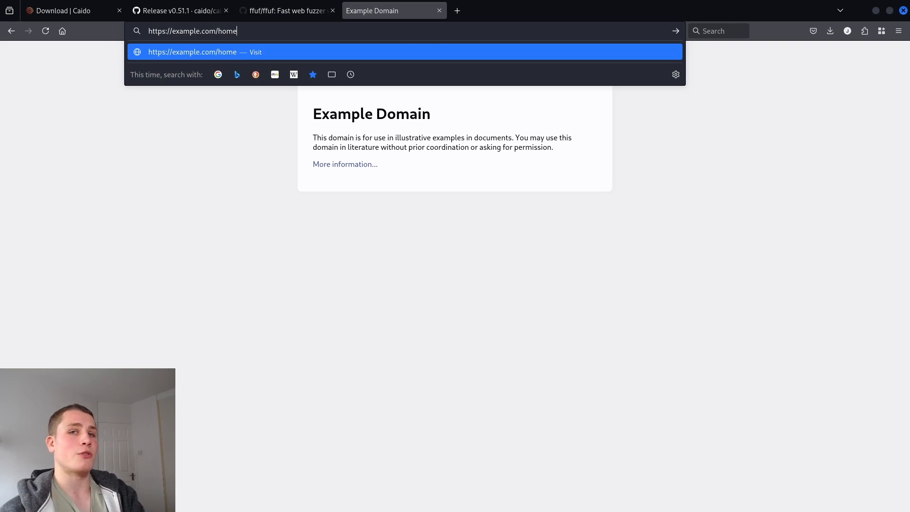
{"action": "key", "text": "BackSpace"}
{"action": "key", "text": "BackSpace"}
{"action": "key", "text": "BackSpace"}
{"action": "key", "text": "BackSpace"}
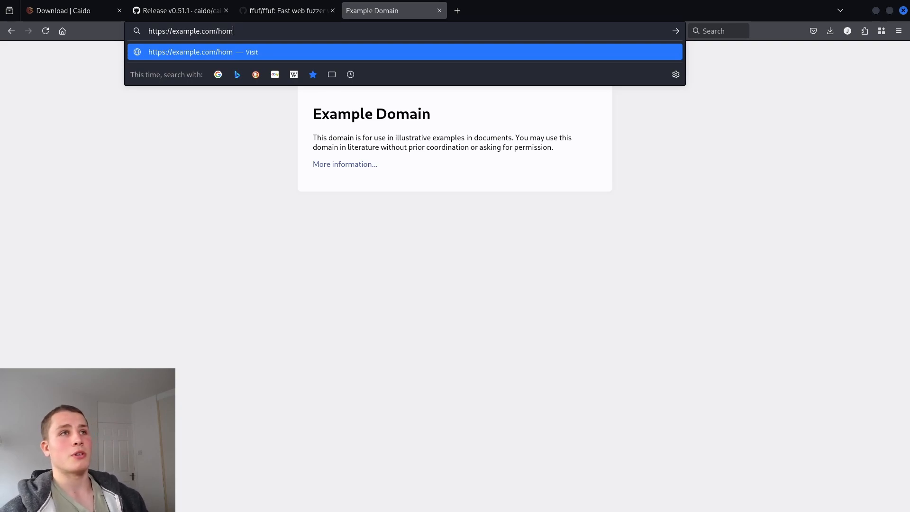
{"action": "type", "text": "admin"}
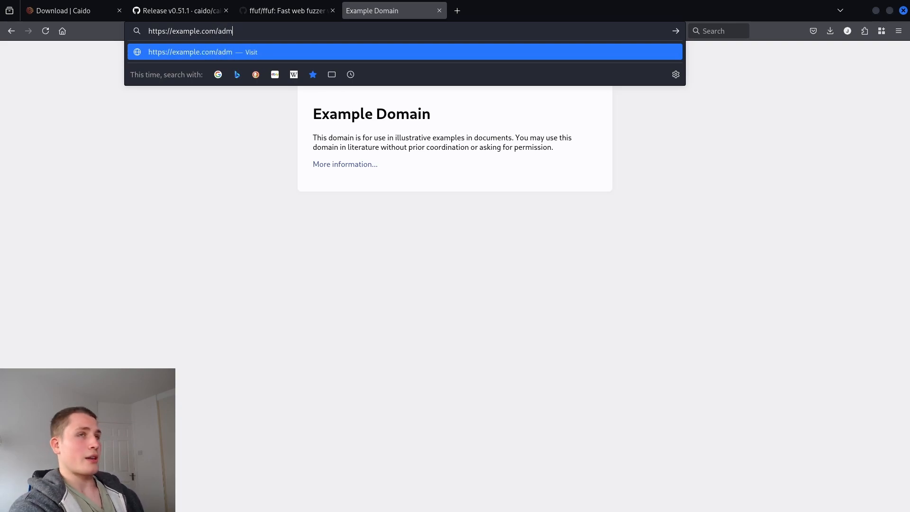
{"action": "key", "text": "BackSpace"}
{"action": "key", "text": "BackSpace"}
{"action": "key", "text": "BackSpace"}
{"action": "key", "text": "BackSpace"}
{"action": "key", "text": "BackSpace"}
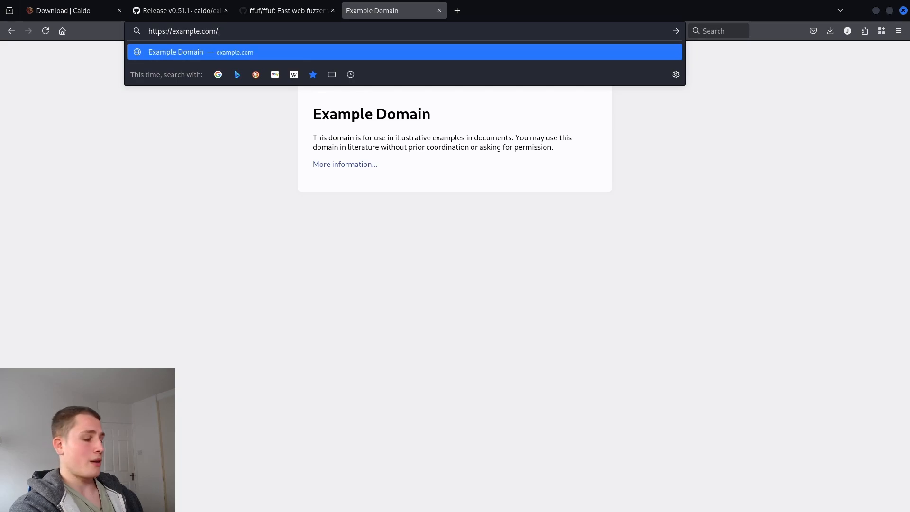
{"action": "type", "text": "panel"}
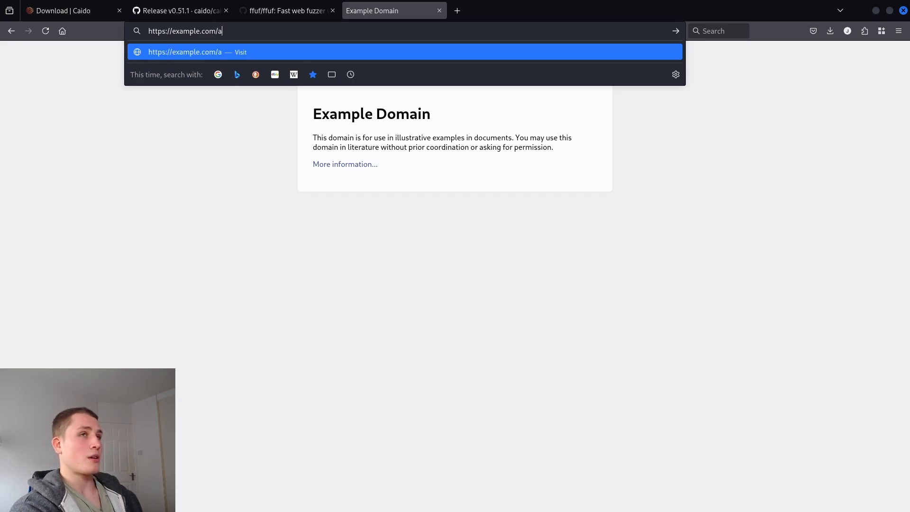
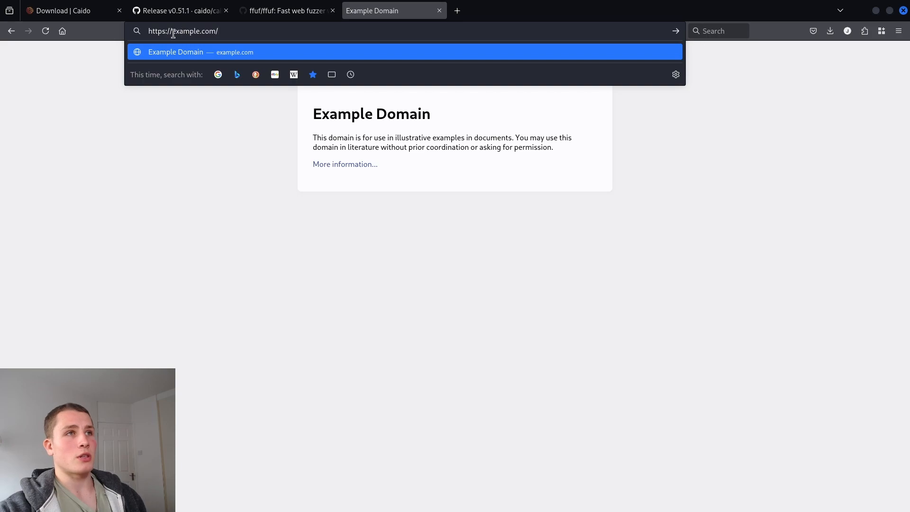
Try a 'test.' prefix on the example.com address, then delete it and leave the address bar
{"action": "type", "text": "test."}
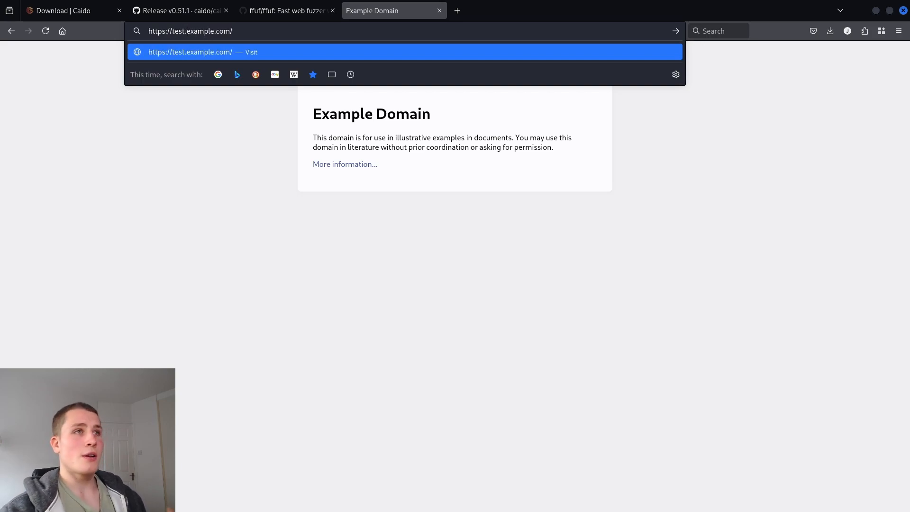
{"action": "mouse_move", "coordinate": [187, 30]}
{"action": "left_mouse_down"}
{"action": "mouse_move", "coordinate": [171, 31]}
{"action": "mouse_move", "coordinate": [201, 29]}
{"action": "mouse_move", "coordinate": [186, 30]}
{"action": "left_mouse_up"}
{"action": "left_click", "coordinate": [188, 32]}
{"action": "key", "text": "BackSpace"}
{"action": "key", "text": "BackSpace"}
{"action": "key", "text": "BackSpace"}
{"action": "key", "text": "BackSpace"}
{"action": "key", "text": "BackSpace"}
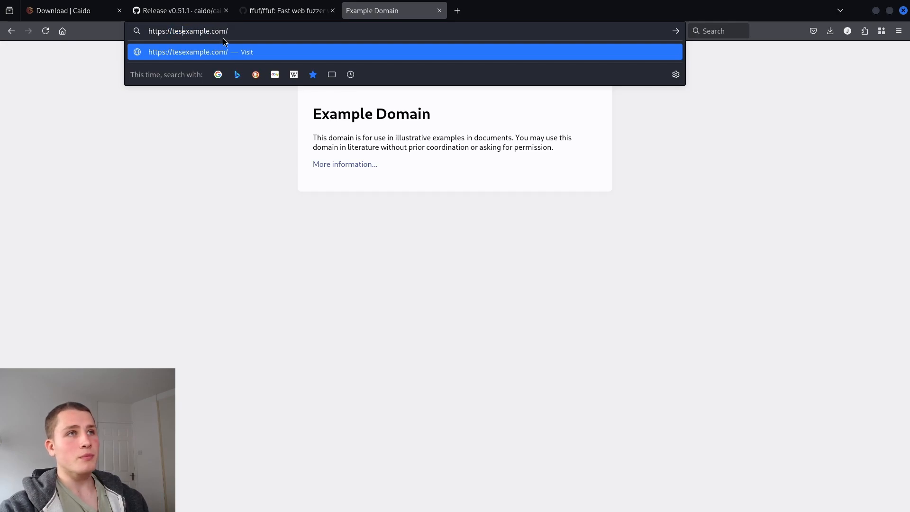
{"action": "left_click", "coordinate": [238, 31]}
{"action": "type", "text": "te"}
{"action": "key", "text": "BackSpace"}
{"action": "key", "text": "BackSpace"}
{"action": "key", "text": "BackSpace"}
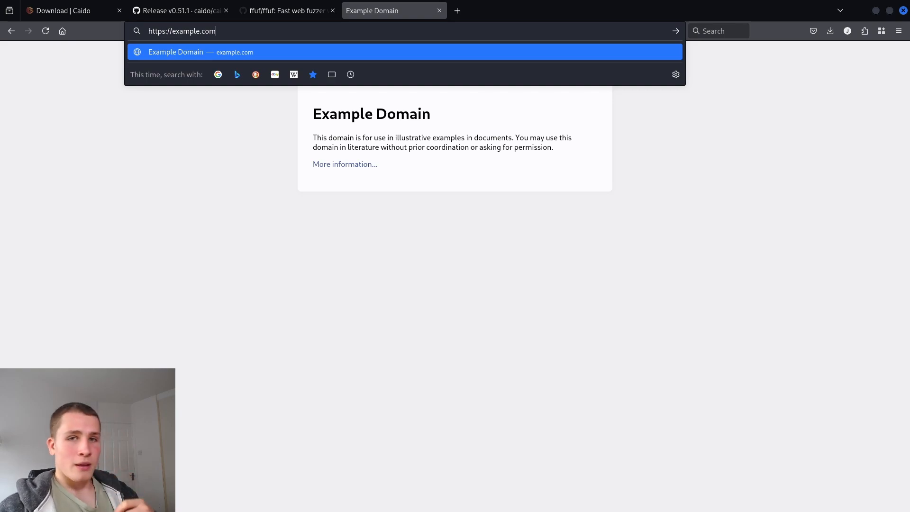
{"action": "left_click", "coordinate": [217, 289]}
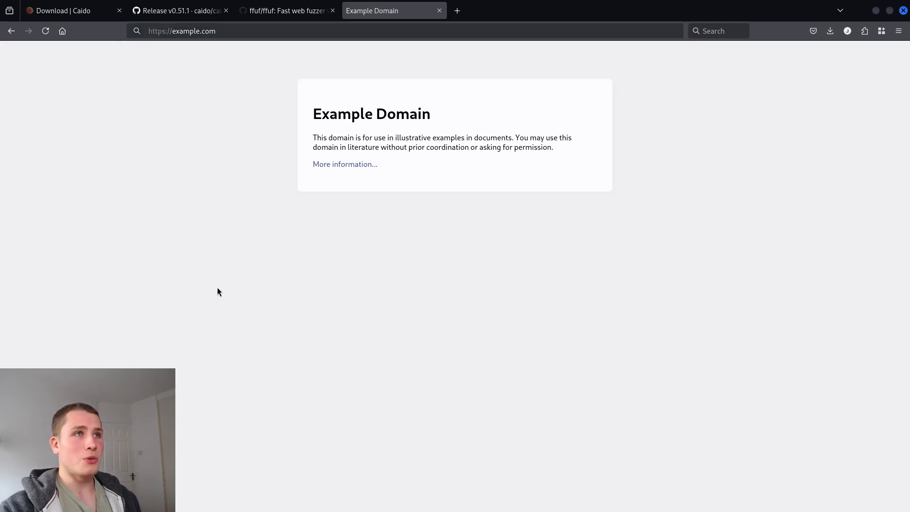
On the Caido download page, find the Desktop app card and open its available builds link
{"action": "left_click", "coordinate": [66, 14]}
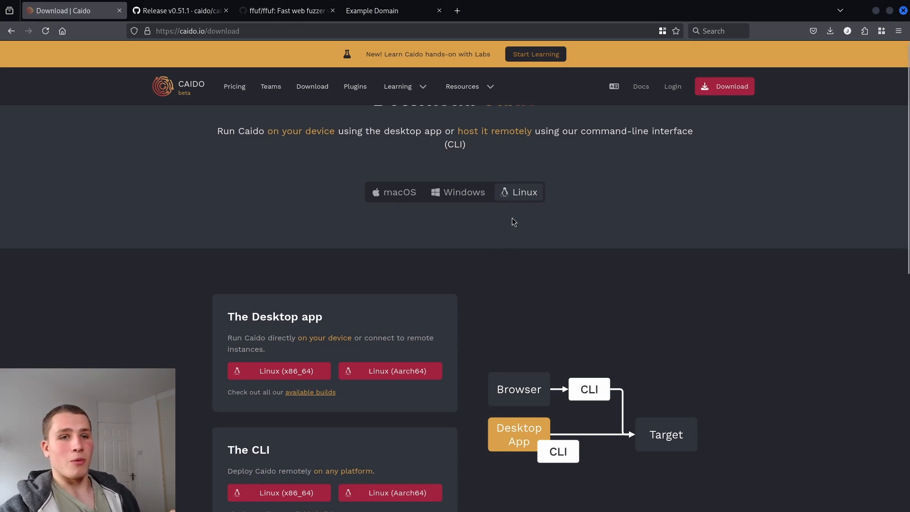
{"action": "scroll", "coordinate": [511, 220], "scroll_direction": "down", "scroll_amount": 2}
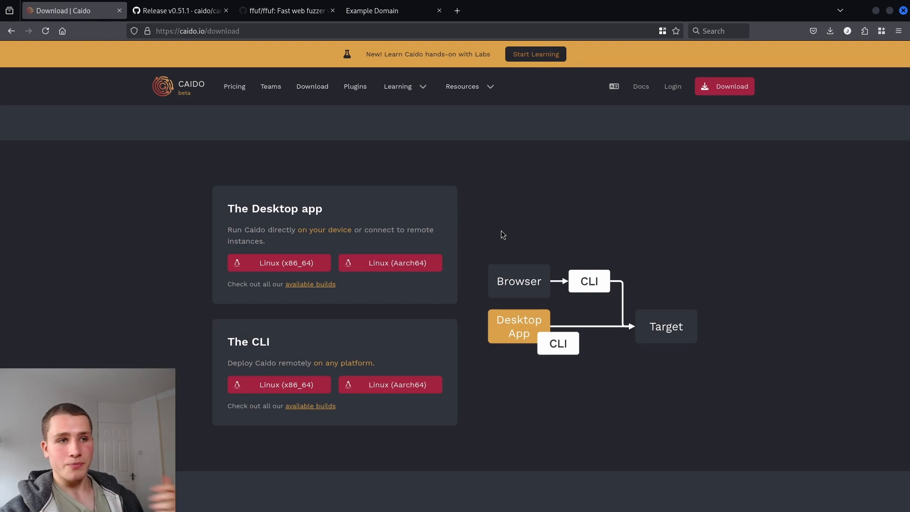
{"action": "scroll", "coordinate": [490, 228], "scroll_direction": "up", "scroll_amount": 2}
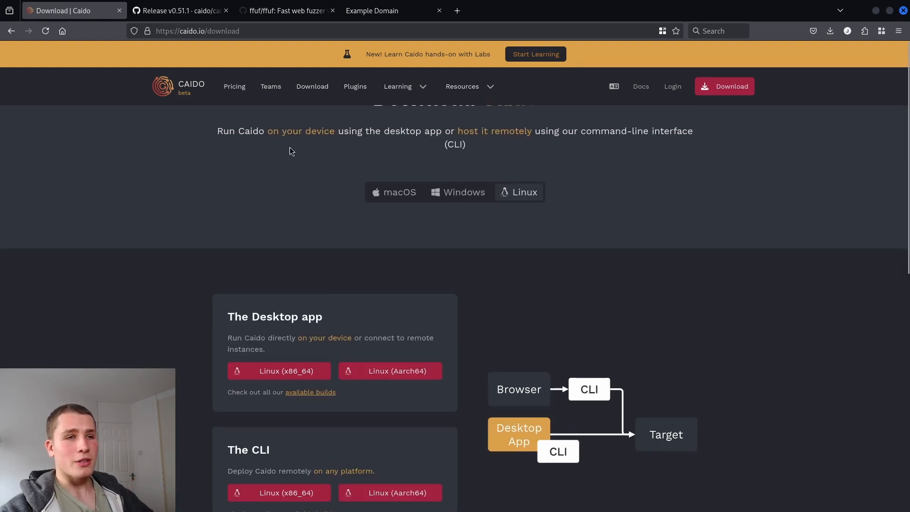
{"action": "left_click", "coordinate": [255, 31]}
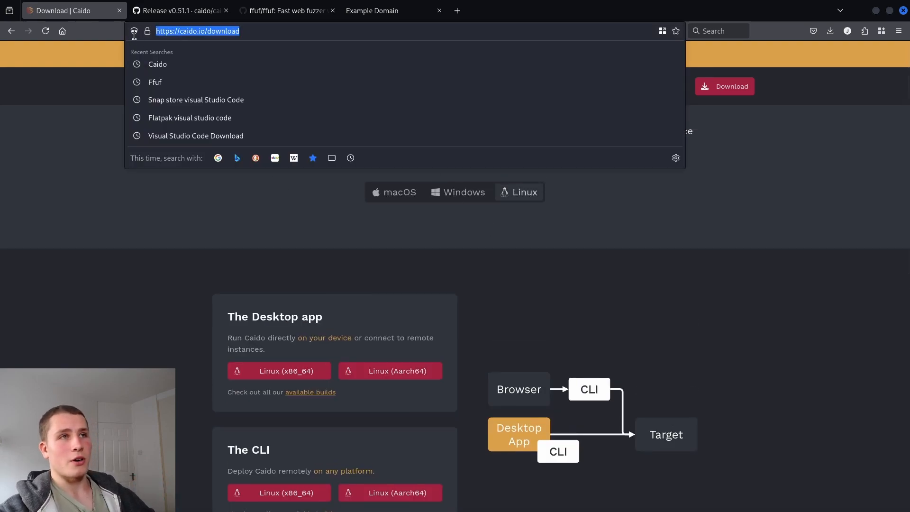
{"action": "left_click", "coordinate": [175, 312]}
{"action": "scroll", "coordinate": [190, 309], "scroll_direction": "down", "scroll_amount": 3}
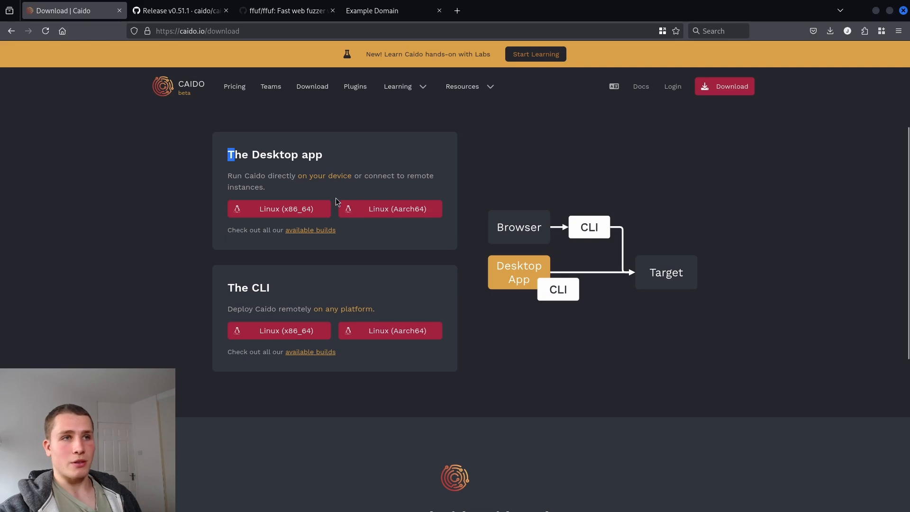
{"action": "left_click_drag", "start_coordinate": [336, 198], "coordinate": [349, 179]}
{"action": "left_click", "coordinate": [349, 179]}
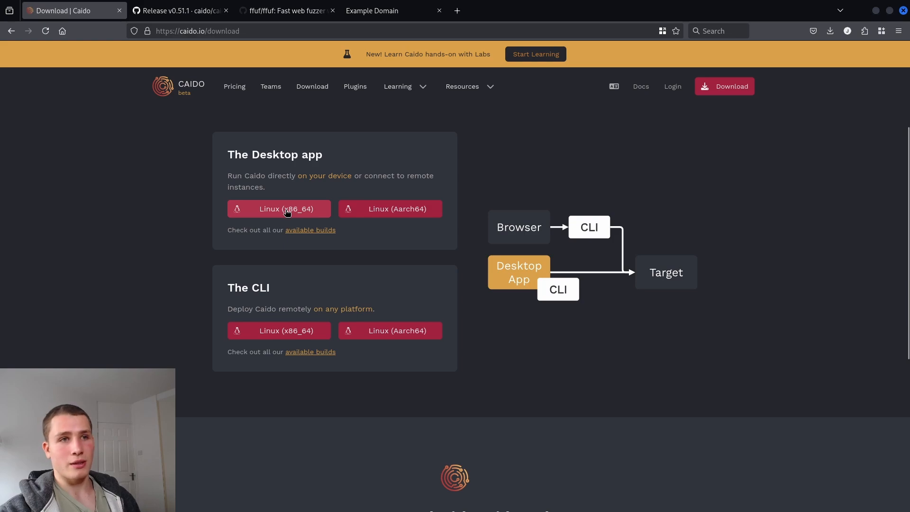
{"action": "scroll", "coordinate": [287, 212], "scroll_direction": "up", "scroll_amount": 3}
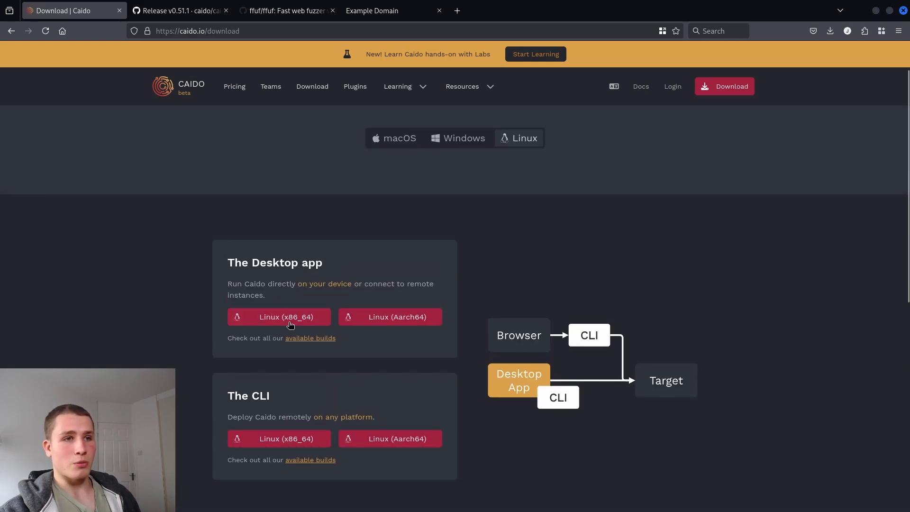
{"action": "left_click", "coordinate": [306, 338]}
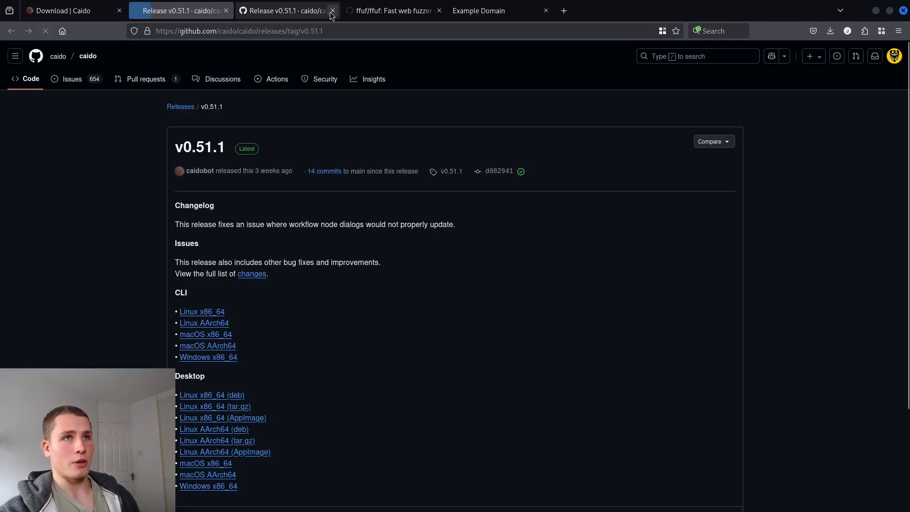
Close the duplicate v0.51.1 release tab, look over the Desktop builds, then close the release page
{"action": "left_click", "coordinate": [333, 10]}
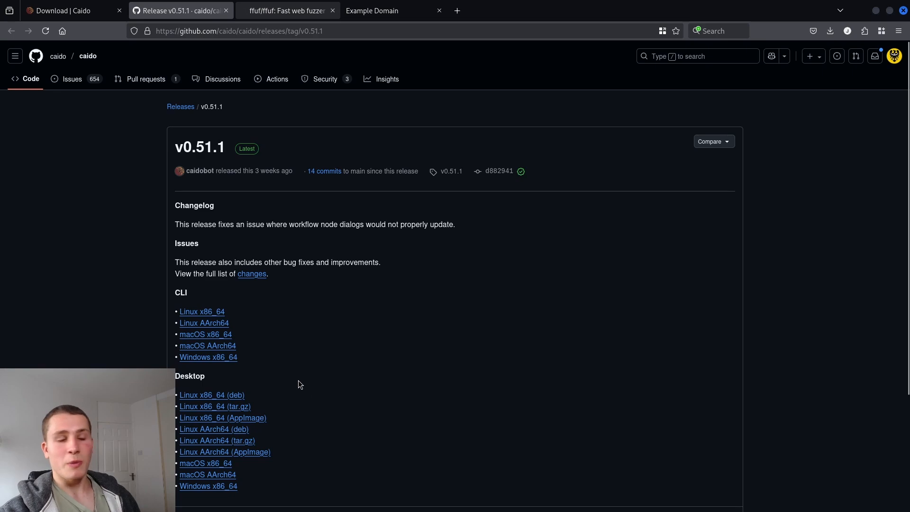
{"action": "scroll", "coordinate": [298, 380], "scroll_direction": "down", "scroll_amount": 3}
{"action": "scroll", "coordinate": [311, 403], "scroll_direction": "up", "scroll_amount": 2}
{"action": "scroll", "coordinate": [303, 351], "scroll_direction": "down", "scroll_amount": 2}
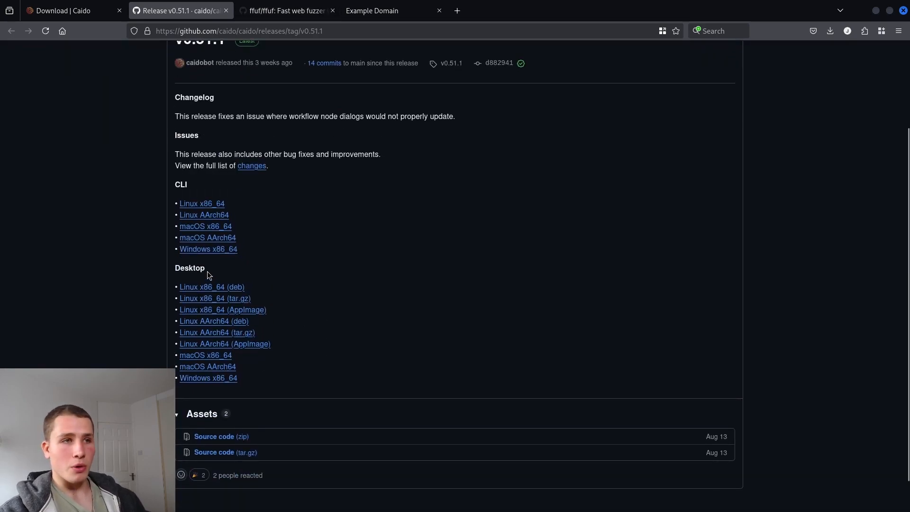
{"action": "left_click_drag", "start_coordinate": [208, 272], "coordinate": [175, 268]}
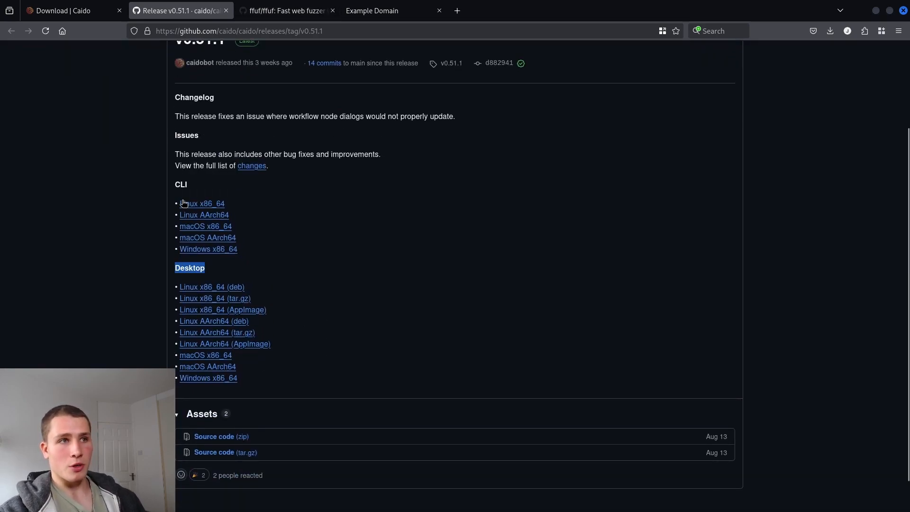
{"action": "left_click", "coordinate": [349, 325]}
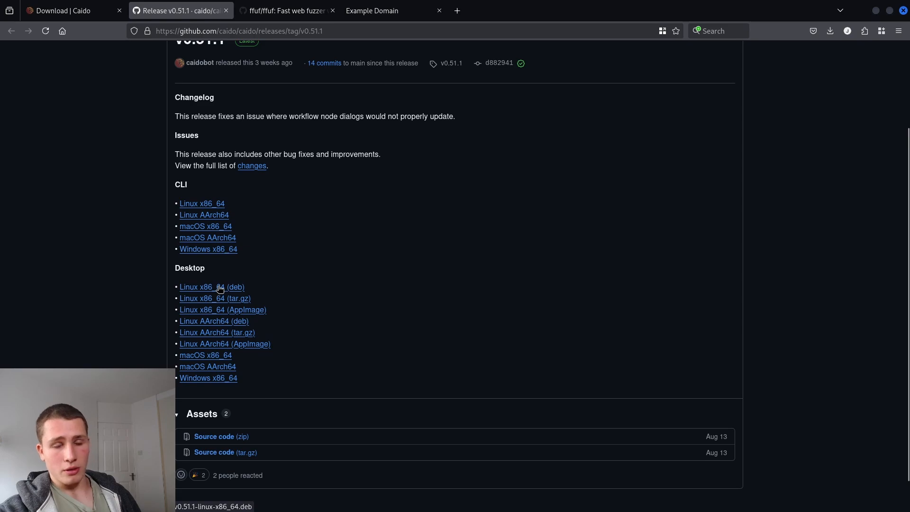
{"action": "scroll", "coordinate": [298, 282], "scroll_direction": "up", "scroll_amount": 3}
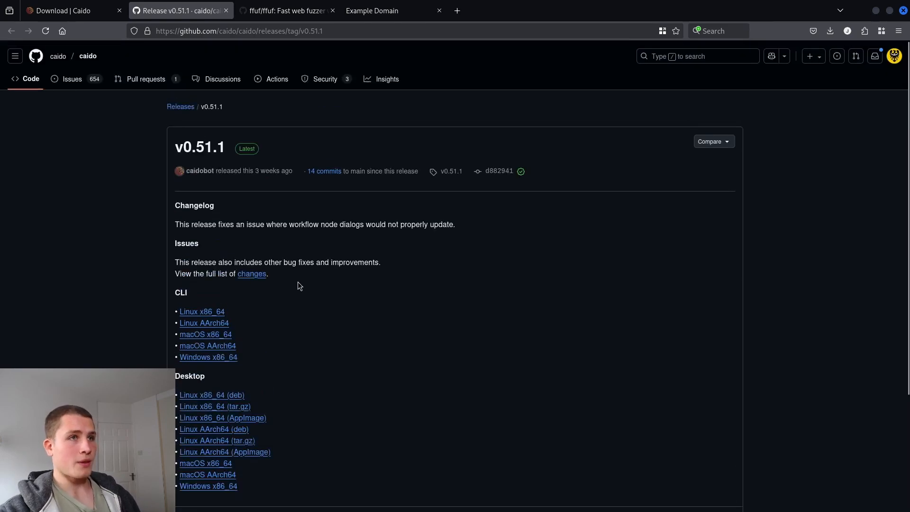
{"action": "left_click", "coordinate": [225, 10]}
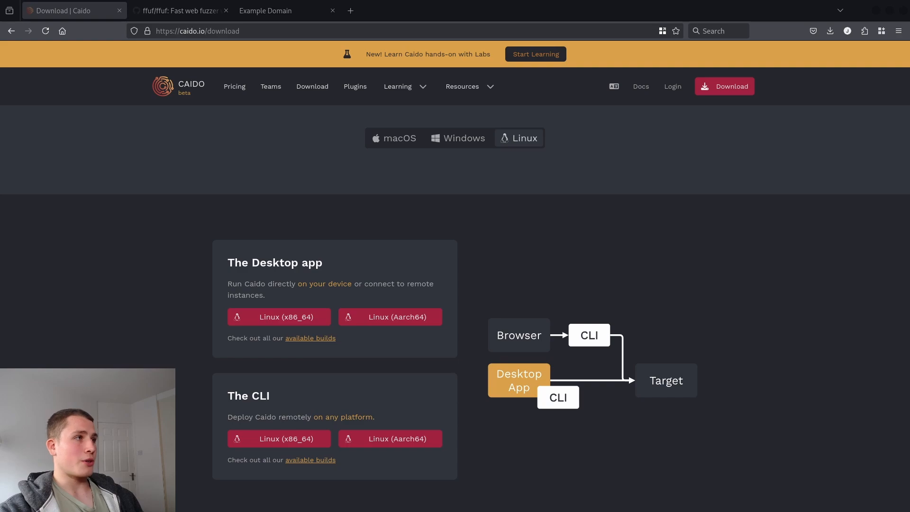
Launch Caido, check the workspace projects and Automate request, then go to the Intercept page
{"action": "double_click", "coordinate": [414, 110]}
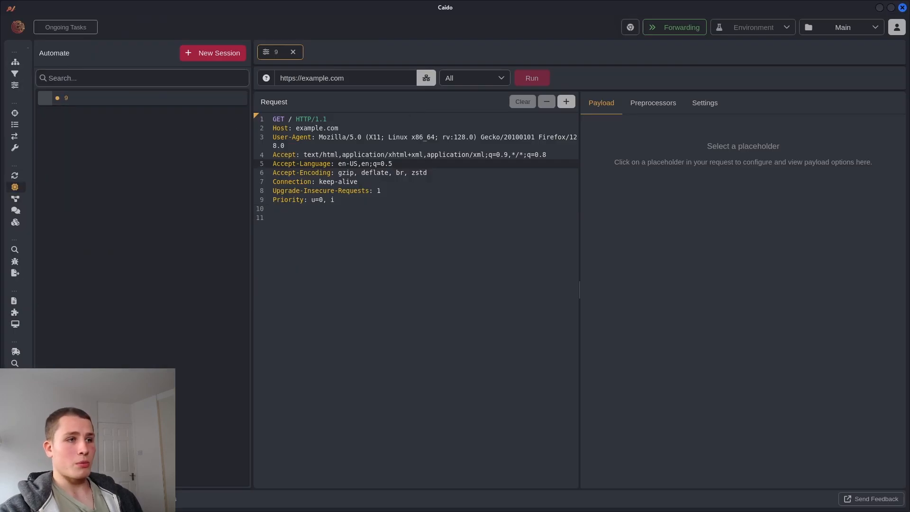
{"action": "left_click", "coordinate": [15, 324]}
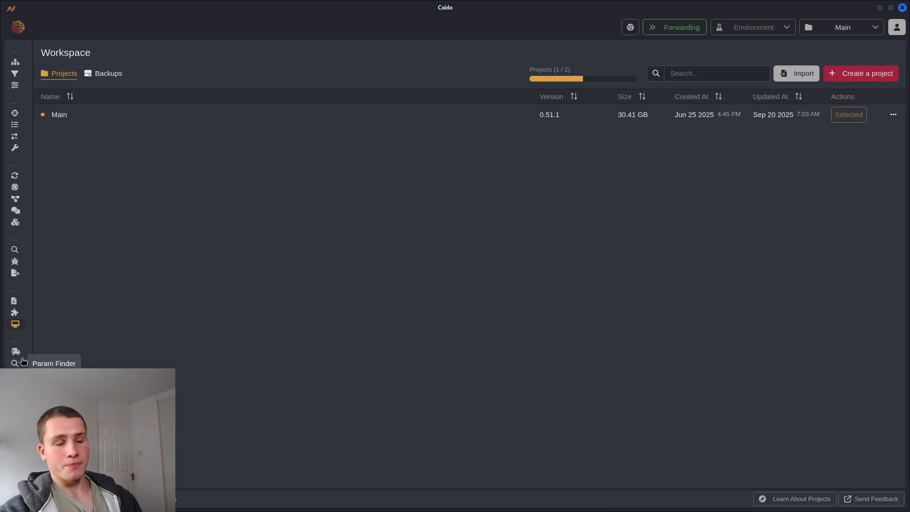
{"action": "left_click", "coordinate": [14, 187]}
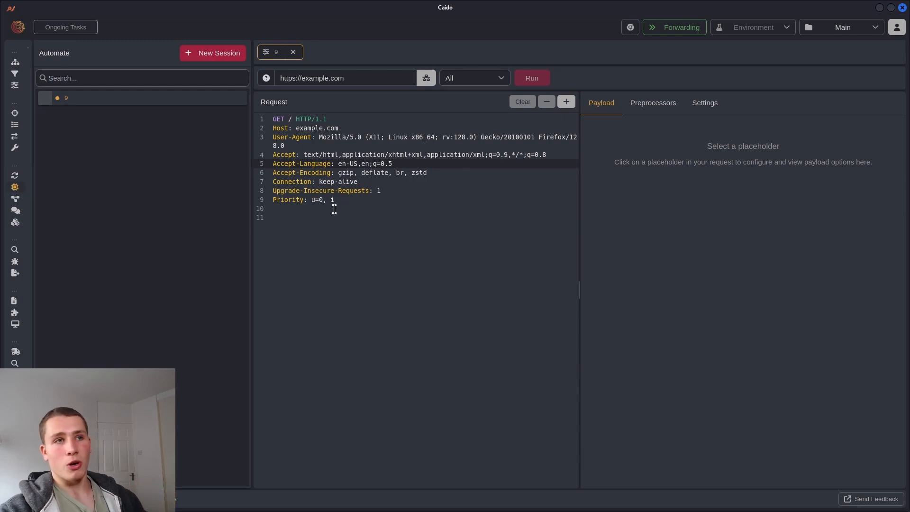
{"action": "left_click_drag", "start_coordinate": [344, 209], "coordinate": [276, 119]}
{"action": "left_click", "coordinate": [467, 224]}
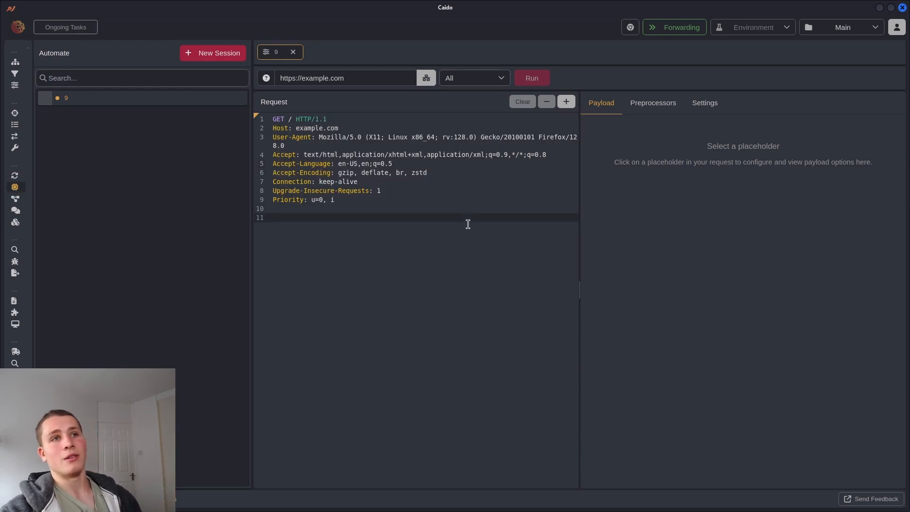
{"action": "left_click", "coordinate": [15, 114]}
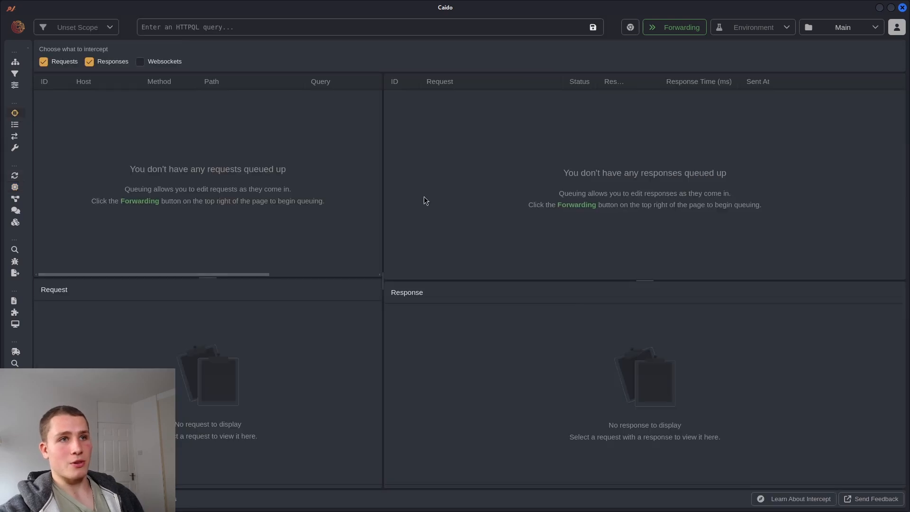
Switch interception to queuing and reload example.com in Firefox to capture its request
{"action": "left_click", "coordinate": [684, 27]}
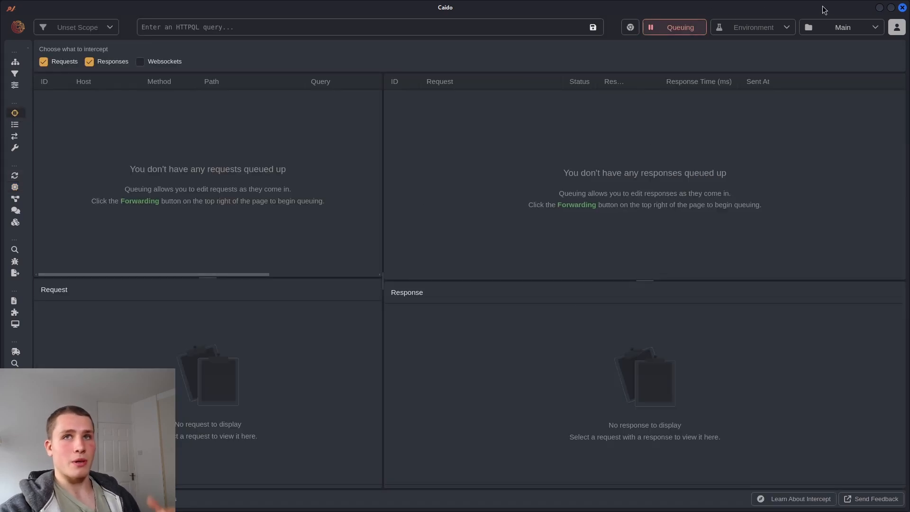
{"action": "left_click", "coordinate": [879, 8]}
{"action": "left_click", "coordinate": [265, 10]}
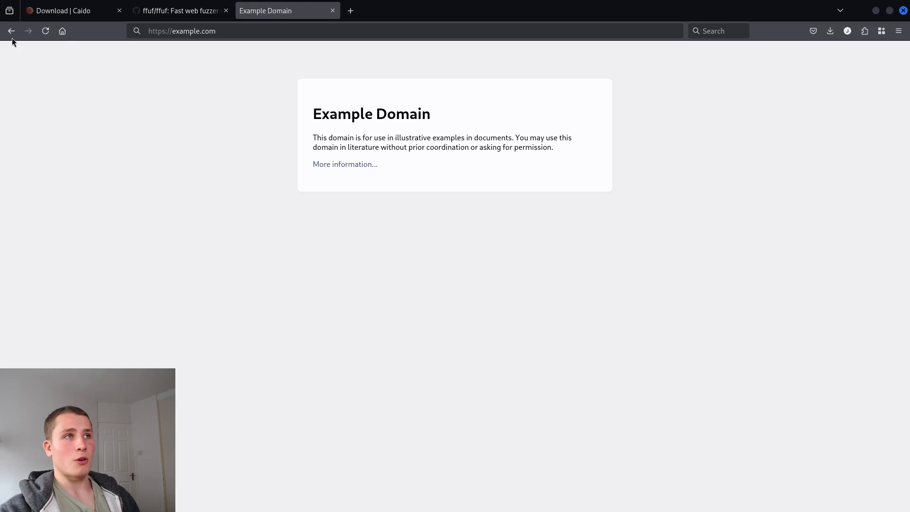
{"action": "left_click", "coordinate": [45, 30]}
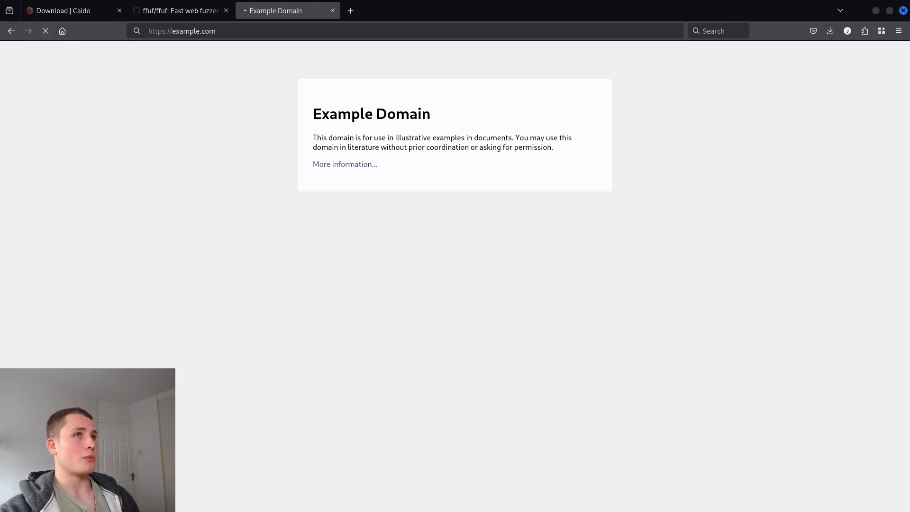
{"action": "key", "text": "alt+Tab"}
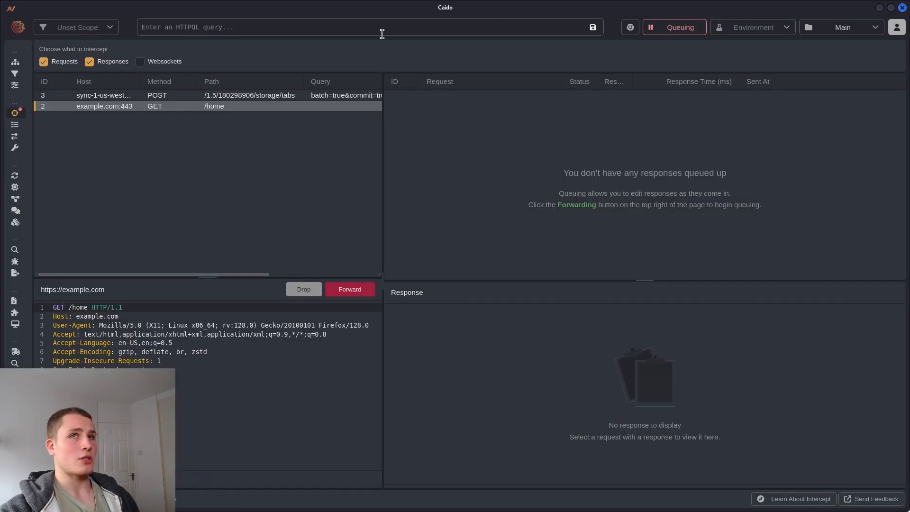
Send the held GET /home request to Automate, forward it, and resume forwarding traffic
{"action": "right_click", "coordinate": [200, 108]}
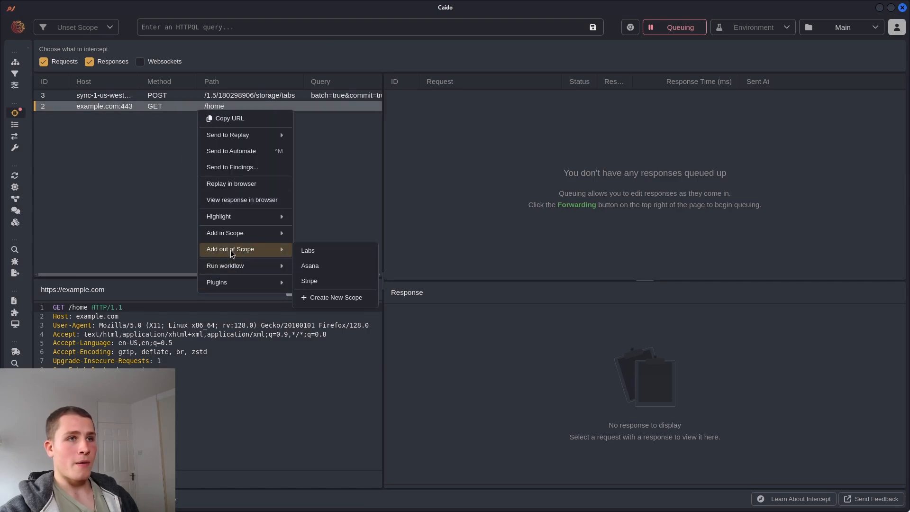
{"action": "left_click", "coordinate": [244, 153]}
{"action": "left_click", "coordinate": [353, 289]}
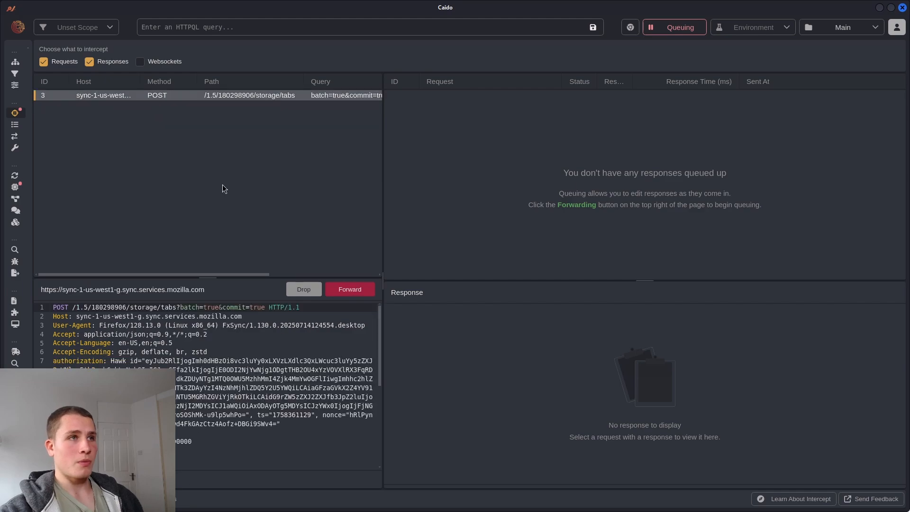
{"action": "left_click", "coordinate": [674, 31]}
{"action": "left_click", "coordinate": [15, 187]}
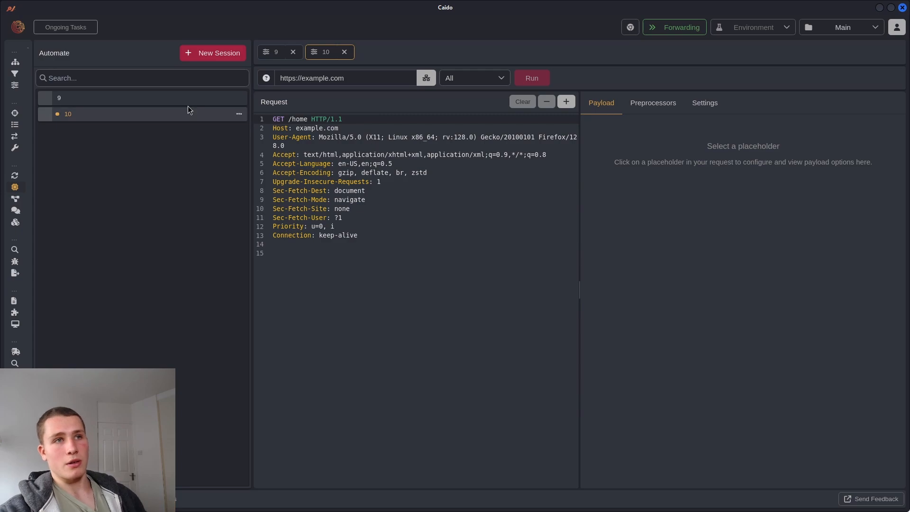
Delete Automate session 9 and open session 10's request
{"action": "left_click", "coordinate": [118, 104]}
{"action": "left_click", "coordinate": [239, 97]}
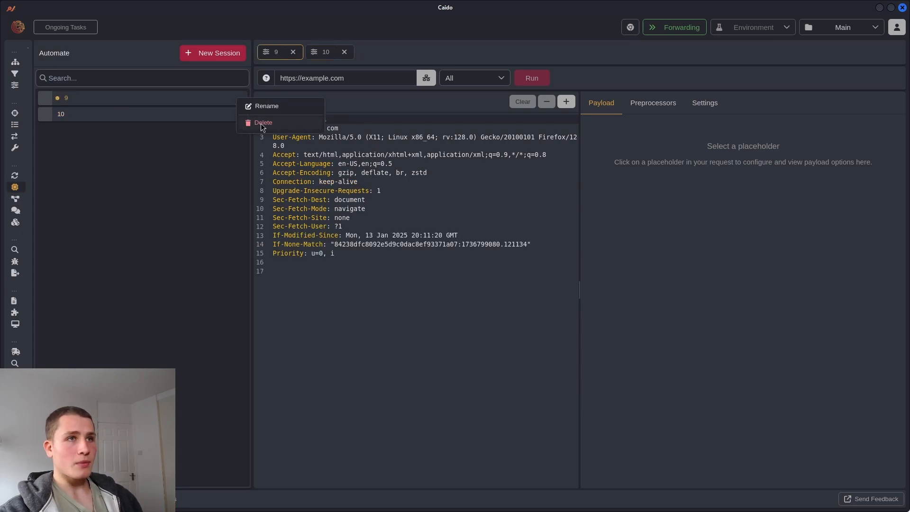
{"action": "left_click", "coordinate": [299, 107]}
{"action": "left_click", "coordinate": [152, 99]}
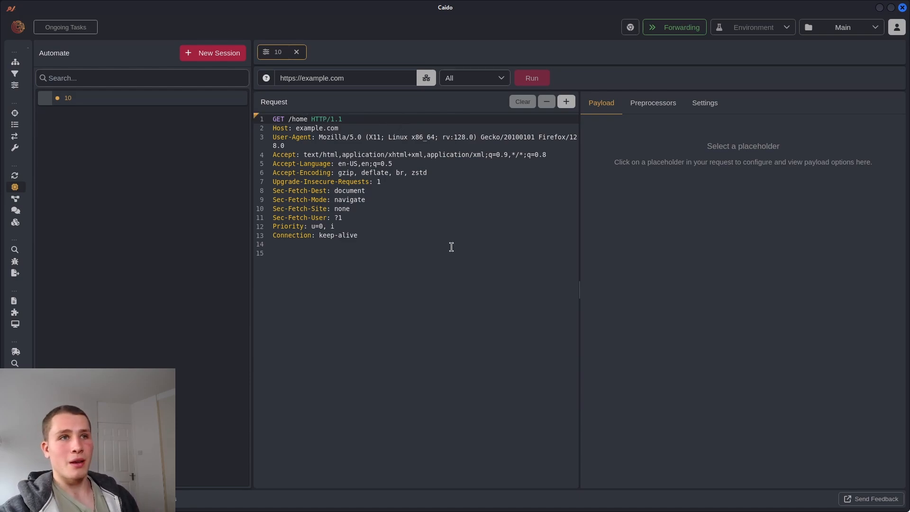
Replace 'home' in the path with a placeholder using a Simple List payload containing 'home'
{"action": "key", "text": "BackSpace"}
{"action": "key", "text": "BackSpace"}
{"action": "key", "text": "BackSpace"}
{"action": "key", "text": "BackSpace"}
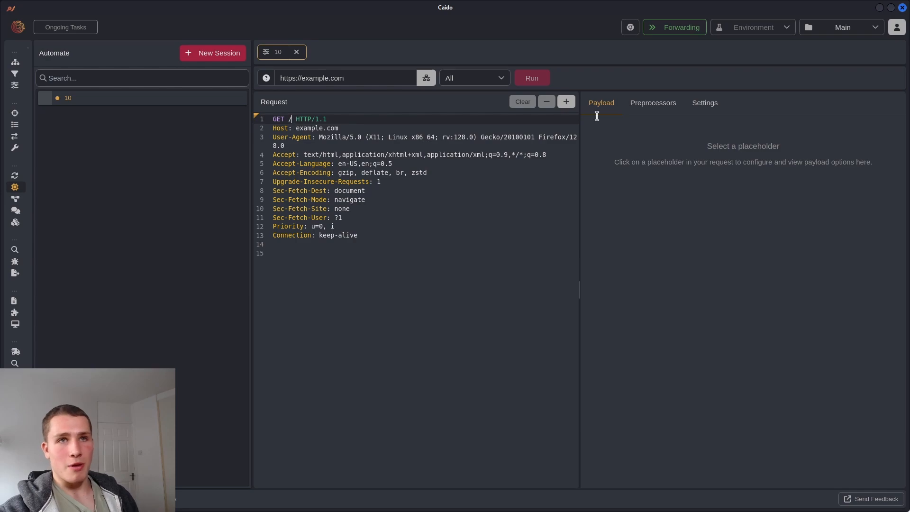
{"action": "left_click", "coordinate": [566, 101]}
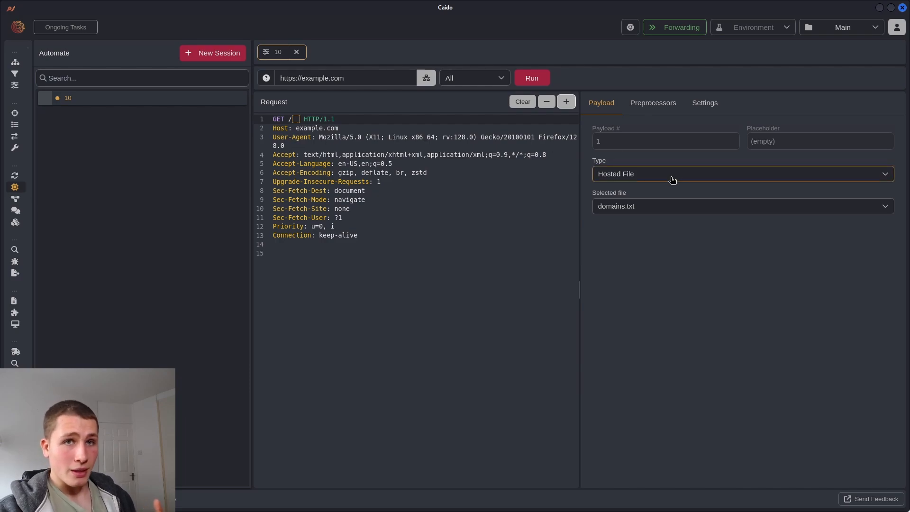
{"action": "left_click", "coordinate": [632, 207]}
{"action": "left_click", "coordinate": [632, 207]}
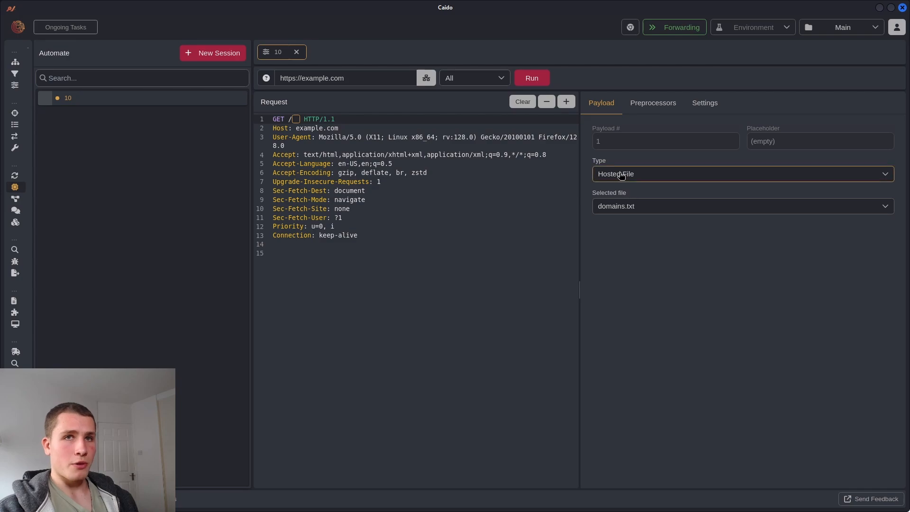
{"action": "left_click", "coordinate": [621, 175]}
{"action": "left_click", "coordinate": [636, 207]}
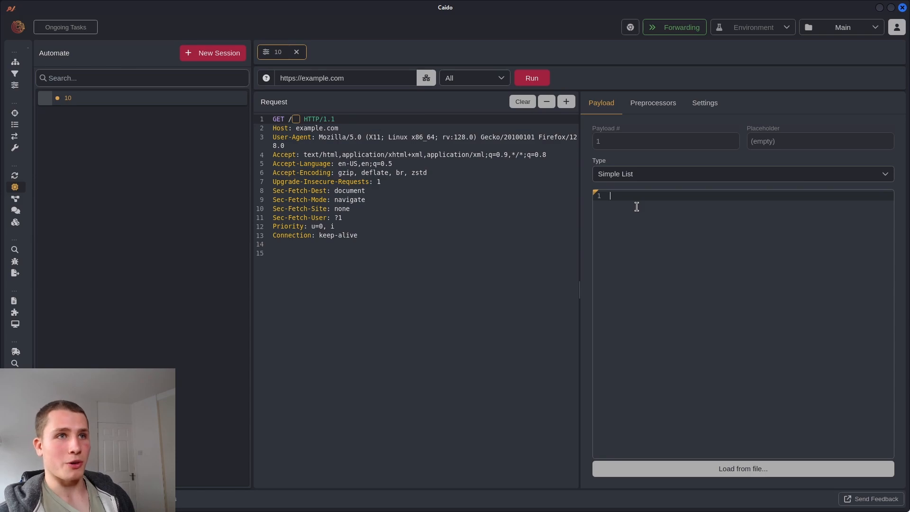
{"action": "type", "text": "home"}
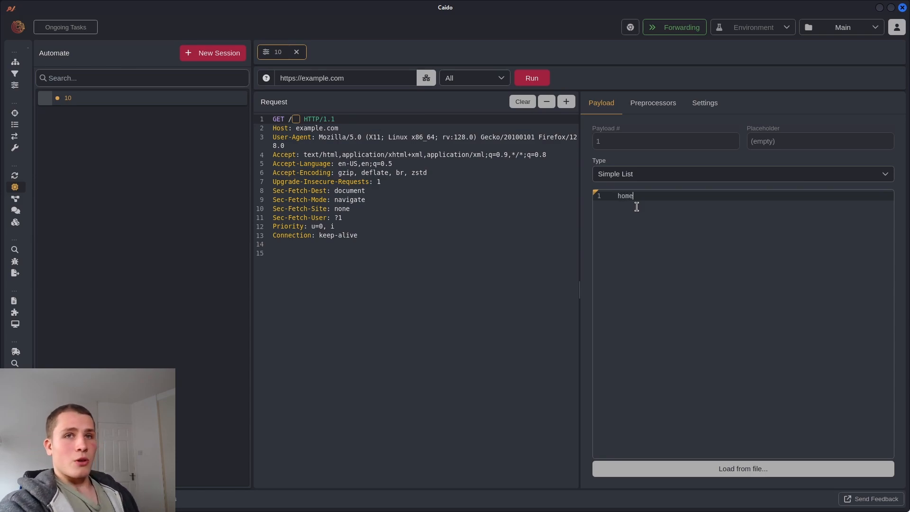
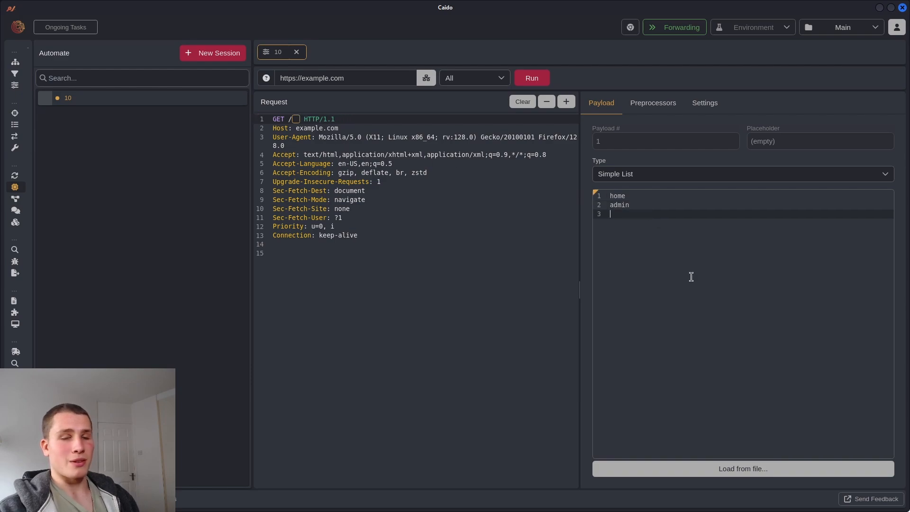
Add 'test' as the third payload, remove the URL Encode preprocessor, and review the Settings tab
{"action": "type", "text": "est"}
{"action": "left_click", "coordinate": [516, 288]}
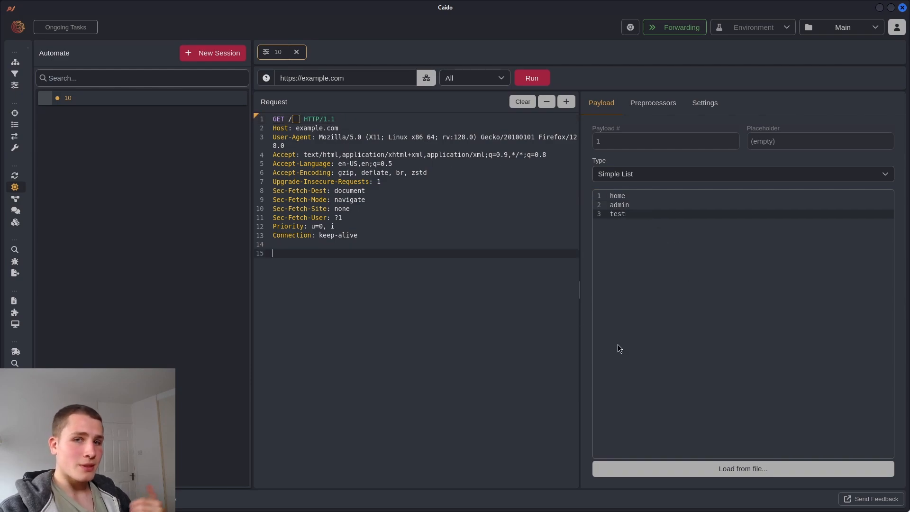
{"action": "left_click", "coordinate": [631, 105]}
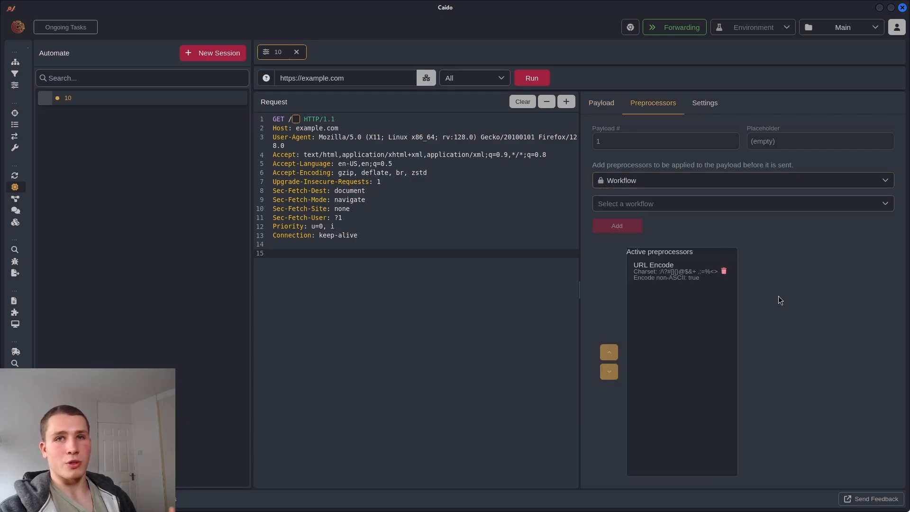
{"action": "left_click", "coordinate": [732, 272]}
{"action": "left_click", "coordinate": [706, 104]}
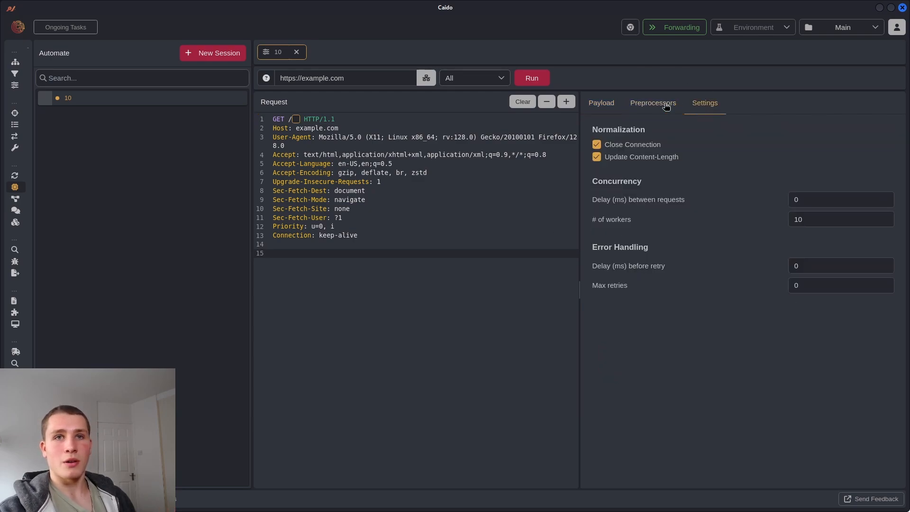
{"action": "left_click", "coordinate": [612, 104]}
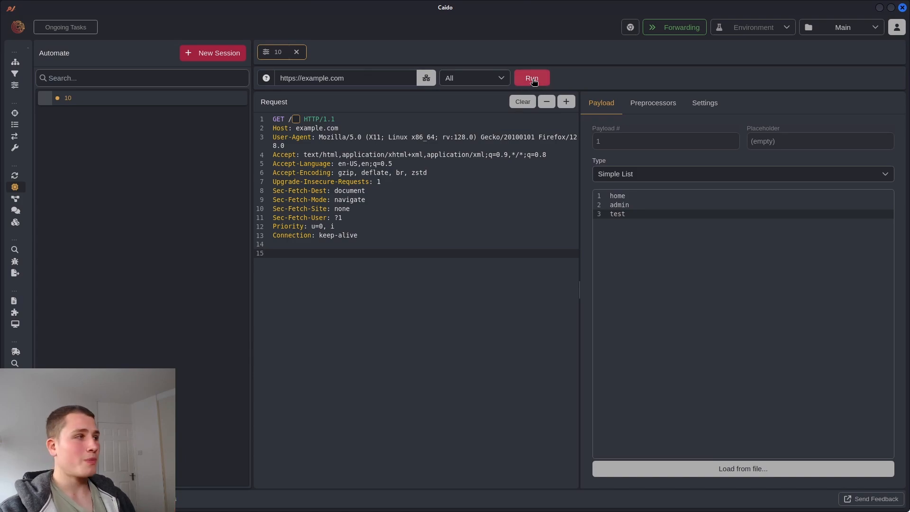
Run the three-path fuzz and inspect the test, home and admin request results
{"action": "left_click", "coordinate": [532, 79]}
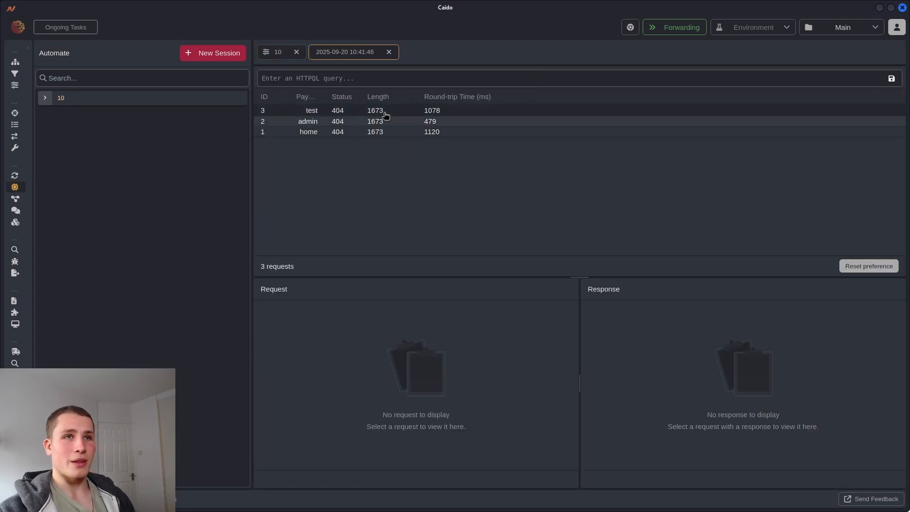
{"action": "left_click", "coordinate": [386, 115]}
{"action": "scroll", "coordinate": [669, 405], "scroll_direction": "down", "scroll_amount": 5}
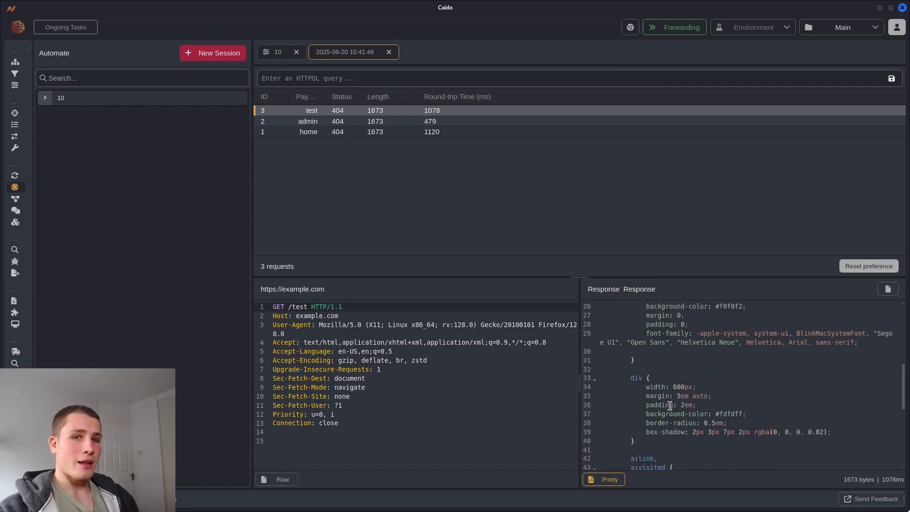
{"action": "key", "text": "Down"}
{"action": "key", "text": "Down"}
{"action": "key", "text": "Up"}
{"action": "key", "text": "Up"}
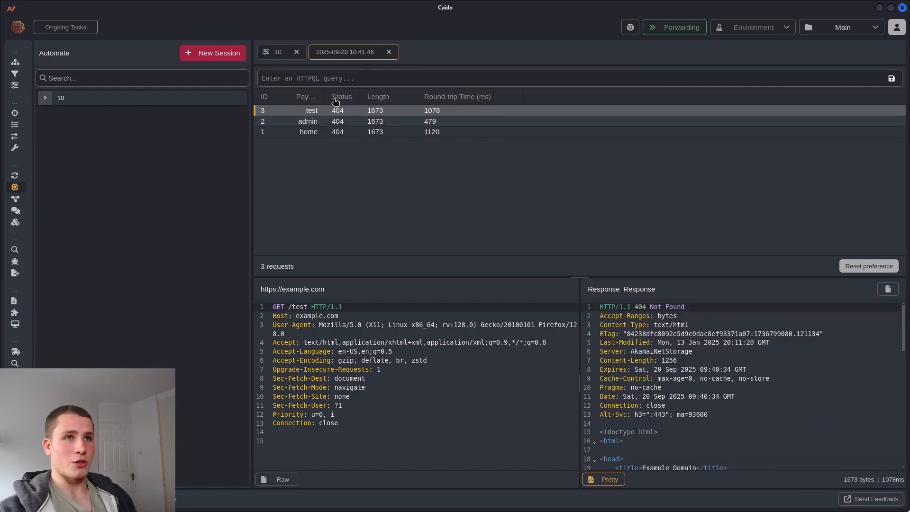
{"action": "left_click", "coordinate": [362, 135]}
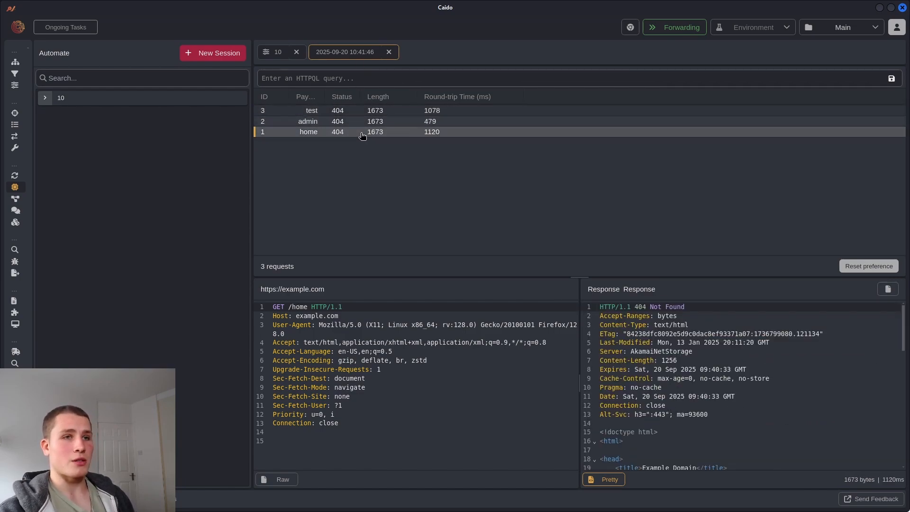
{"action": "left_click", "coordinate": [362, 121]}
{"action": "left_click", "coordinate": [359, 113]}
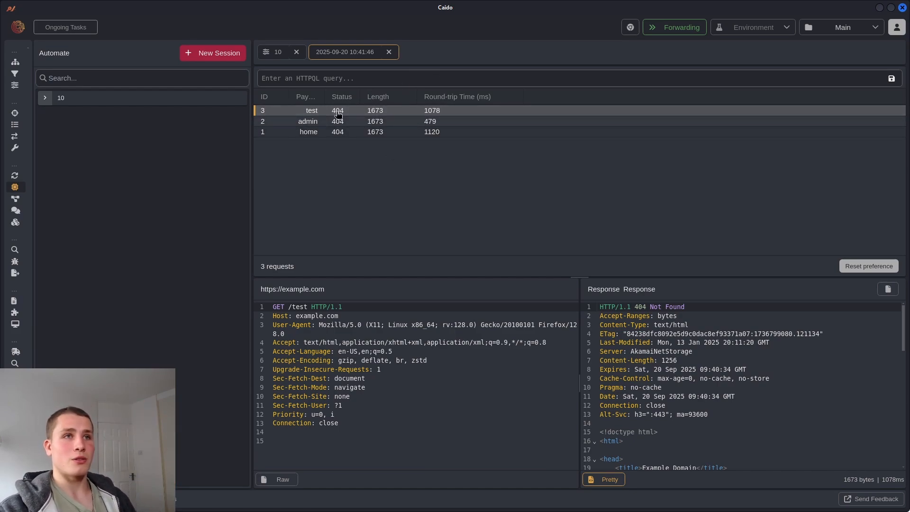
Sort the results by status code, reselect the test row, and close the results
{"action": "left_click", "coordinate": [341, 96]}
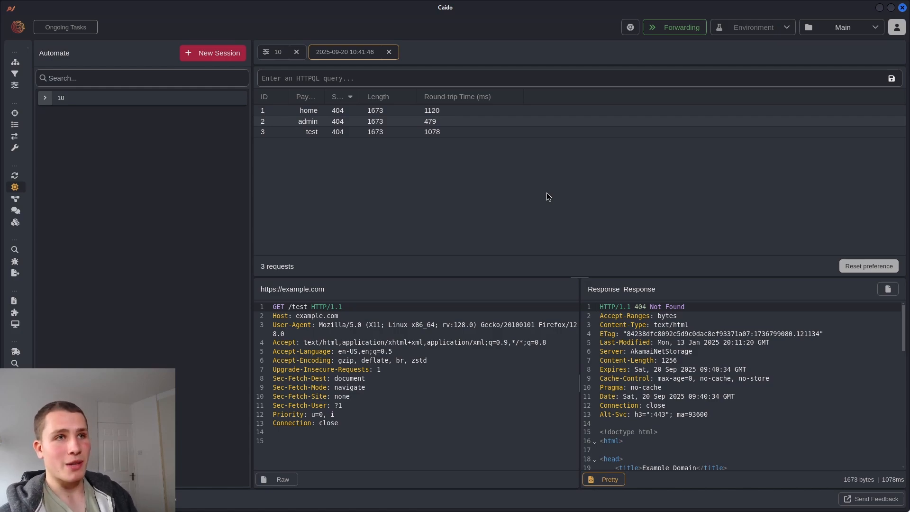
{"action": "left_click", "coordinate": [335, 134]}
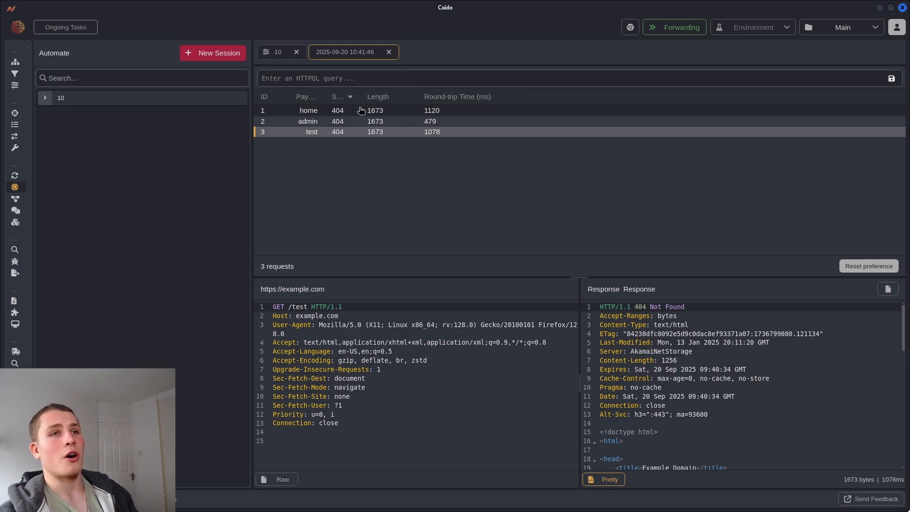
{"action": "scroll", "coordinate": [755, 381], "scroll_direction": "down", "scroll_amount": 5}
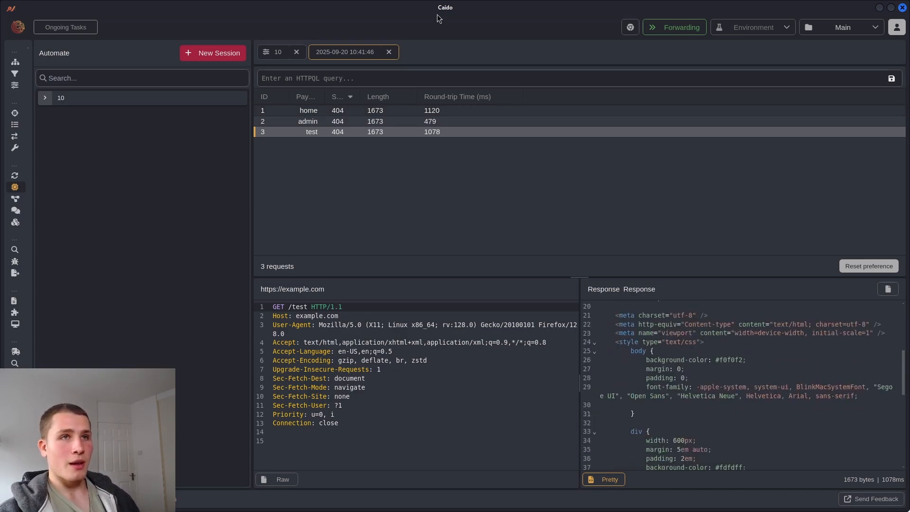
{"action": "left_click", "coordinate": [388, 52]}
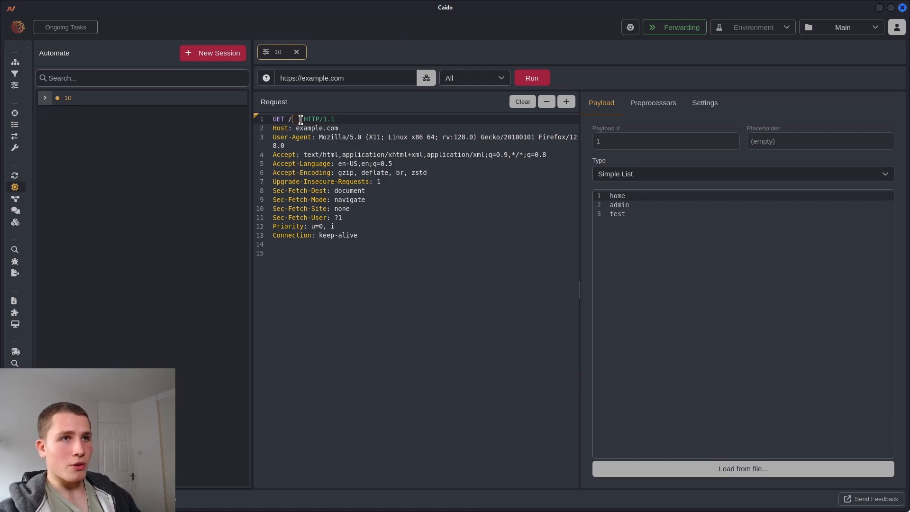
Remove the path placeholder, insert one before example.com in the Host header, then remove the misplaced one
{"action": "left_click", "coordinate": [546, 103]}
{"action": "left_click", "coordinate": [296, 128]}
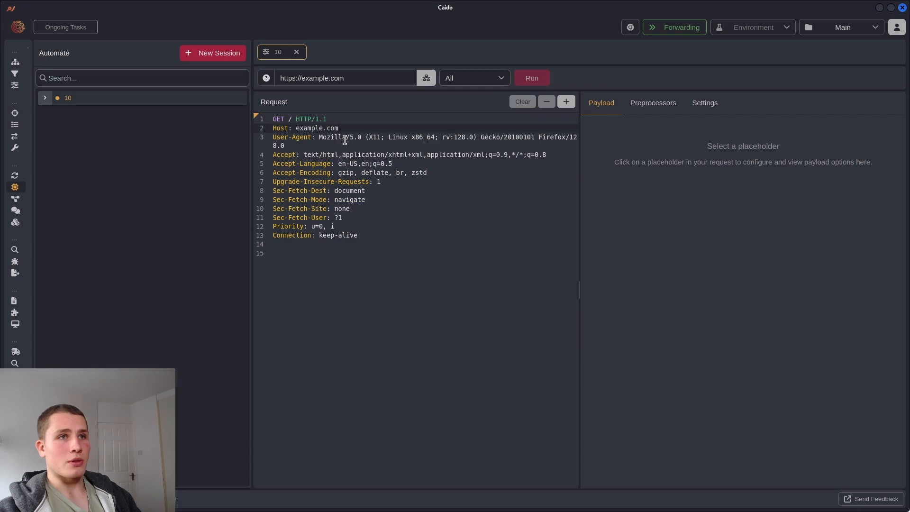
{"action": "left_click", "coordinate": [567, 102]}
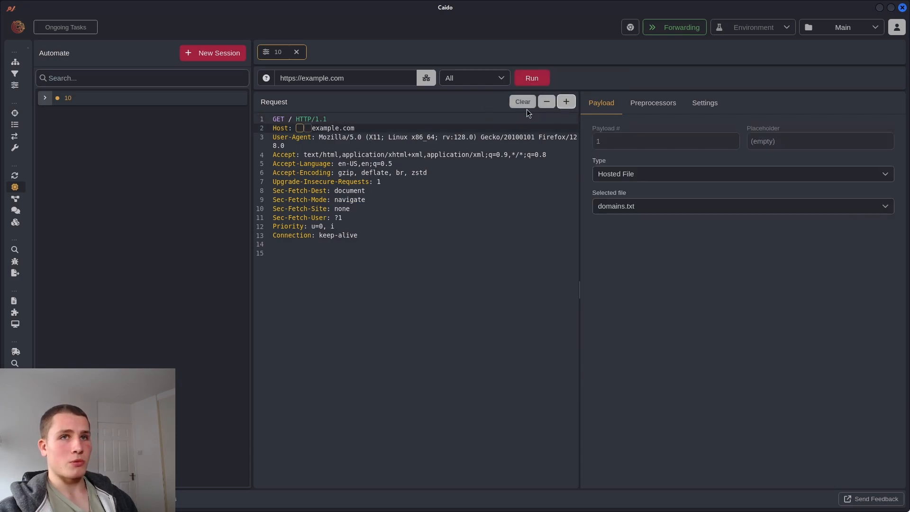
{"action": "left_click", "coordinate": [547, 102]}
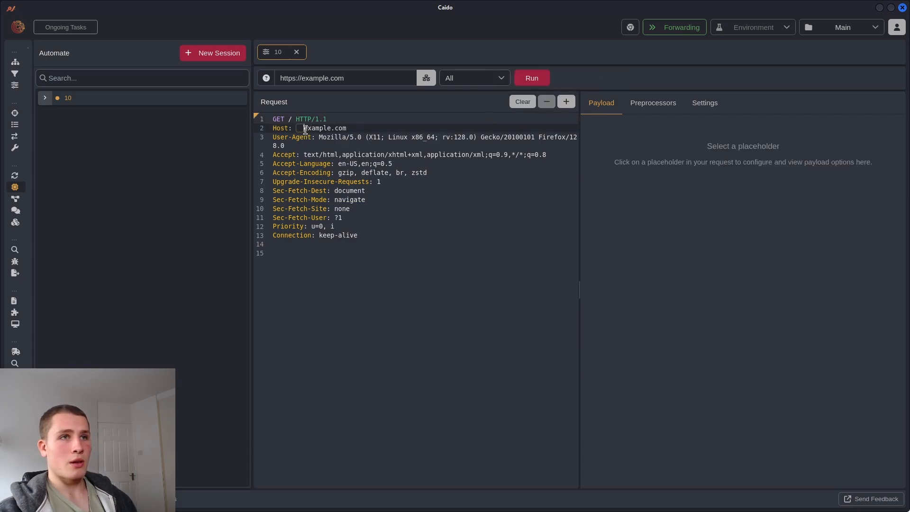
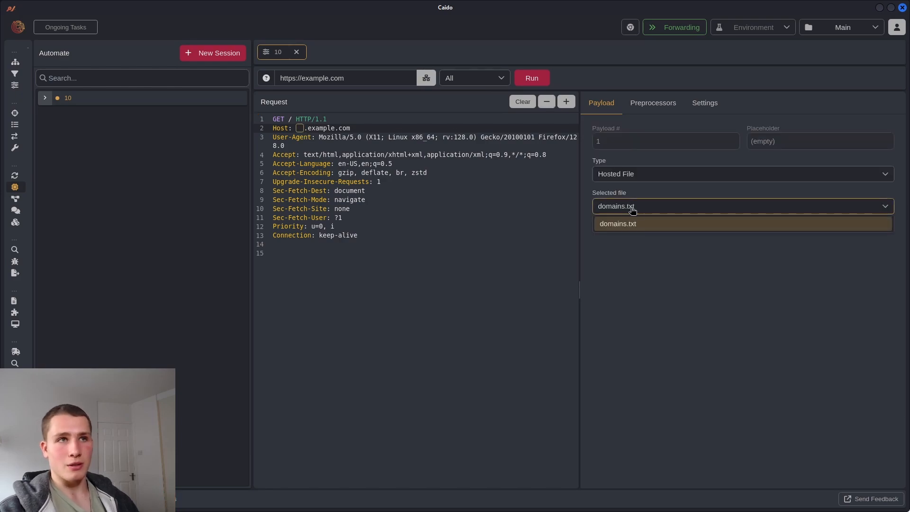
Switch the Automate payload type from hosted file to Simple List
{"action": "left_click", "coordinate": [620, 175]}
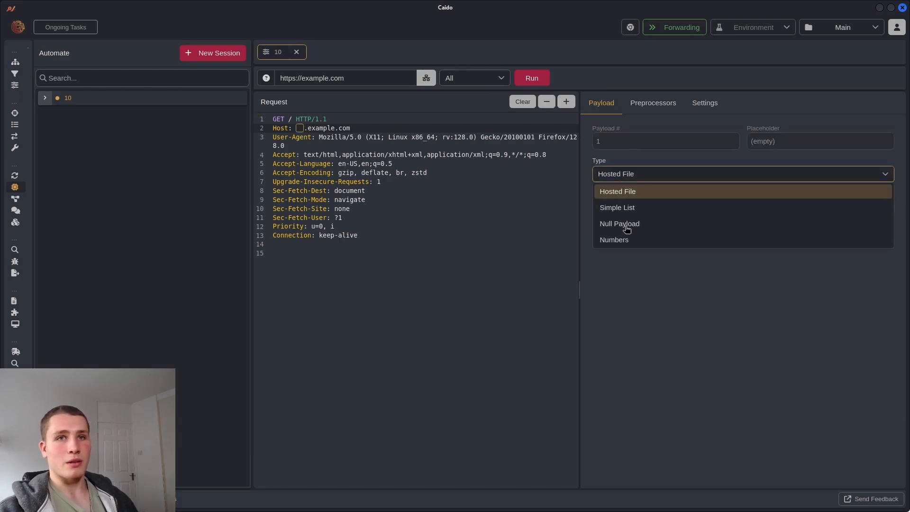
{"action": "left_click", "coordinate": [630, 207]}
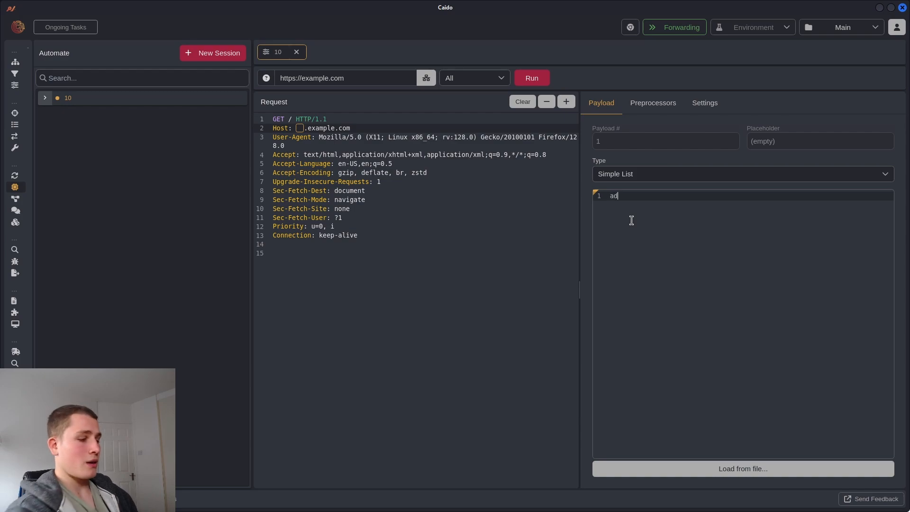
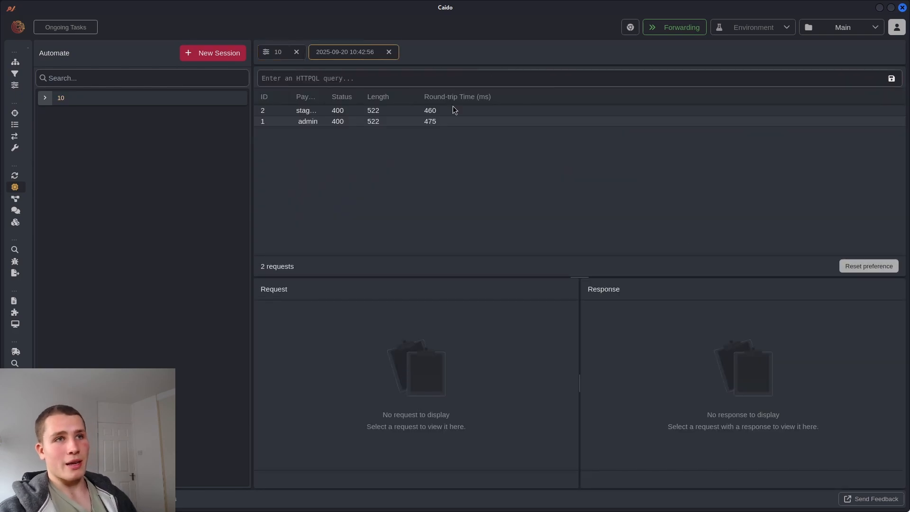
Compare the staging (400) and admin results, then close the 10:42:56 run and return to session 10
{"action": "left_click", "coordinate": [454, 110]}
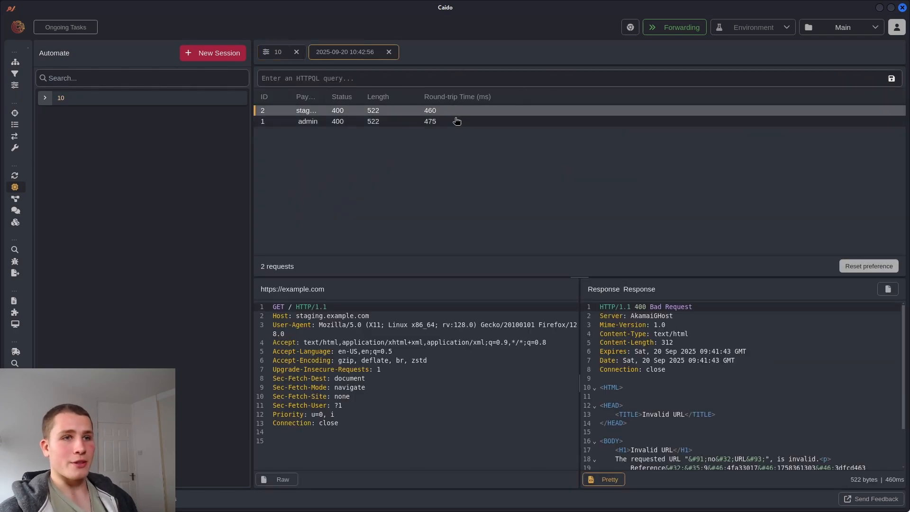
{"action": "left_click", "coordinate": [457, 122]}
{"action": "key", "text": "Up"}
{"action": "key", "text": "Down"}
{"action": "key", "text": "Up"}
{"action": "key", "text": "Down"}
{"action": "key", "text": "Up"}
{"action": "key", "text": "Down"}
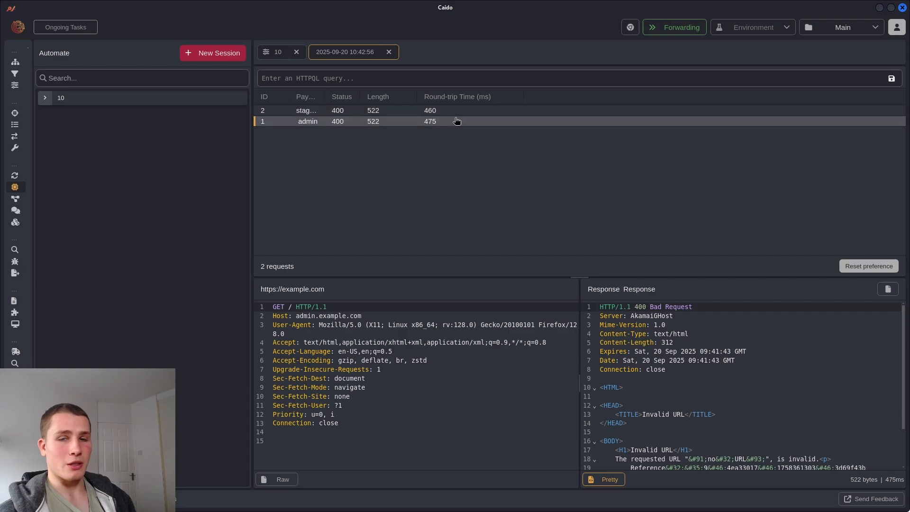
{"action": "left_click", "coordinate": [389, 52]}
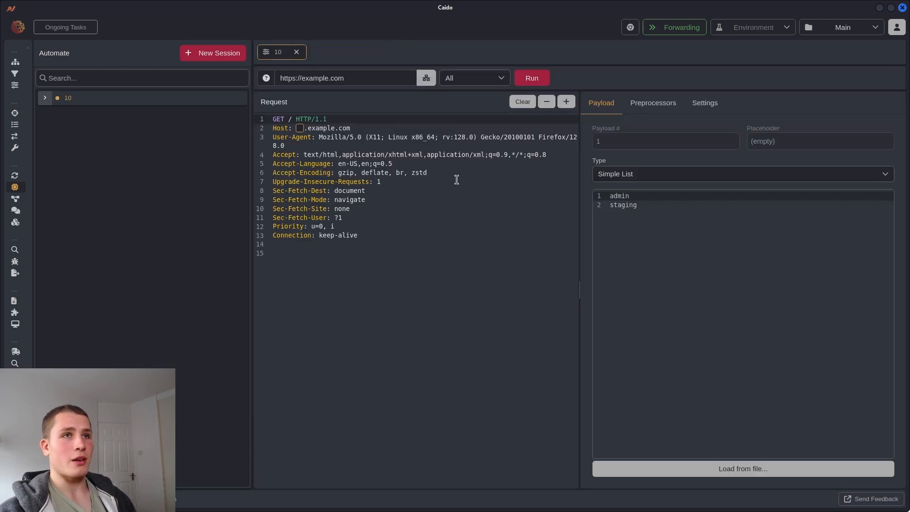
{"action": "left_click", "coordinate": [462, 247]}
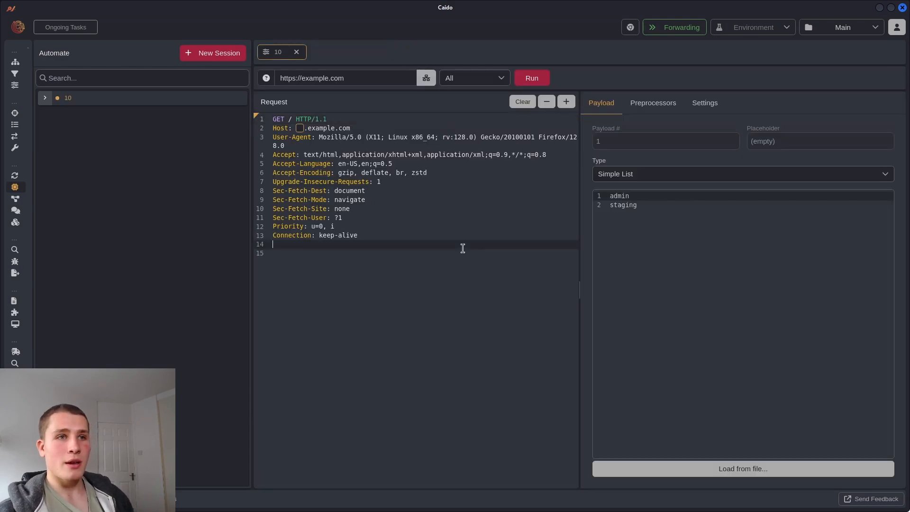
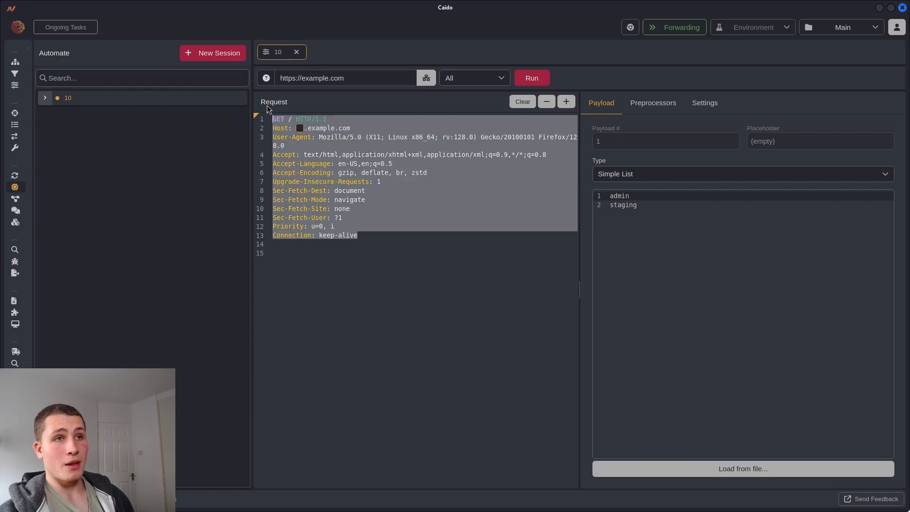
{"action": "left_click", "coordinate": [455, 244]}
{"action": "left_click", "coordinate": [423, 232]}
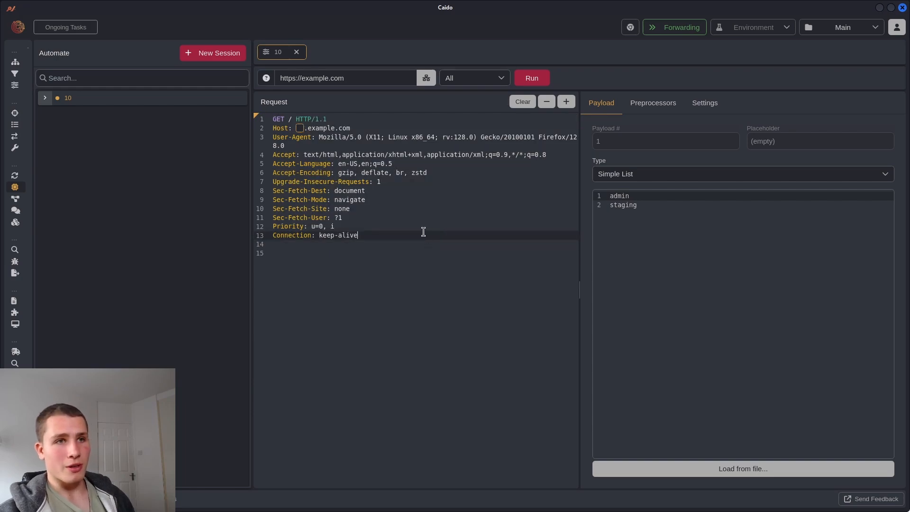
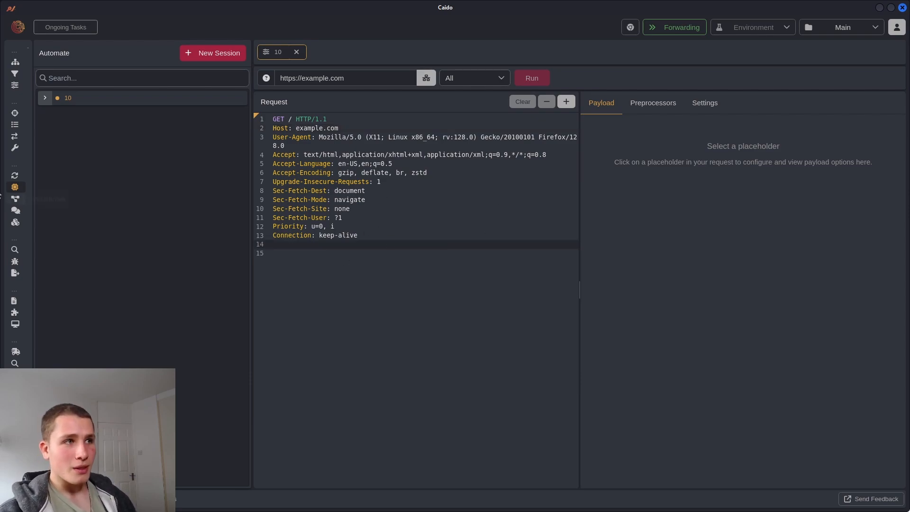
Switch Intercept to queuing and reload example.com in Firefox to capture its /home request
{"action": "left_click", "coordinate": [363, 249]}
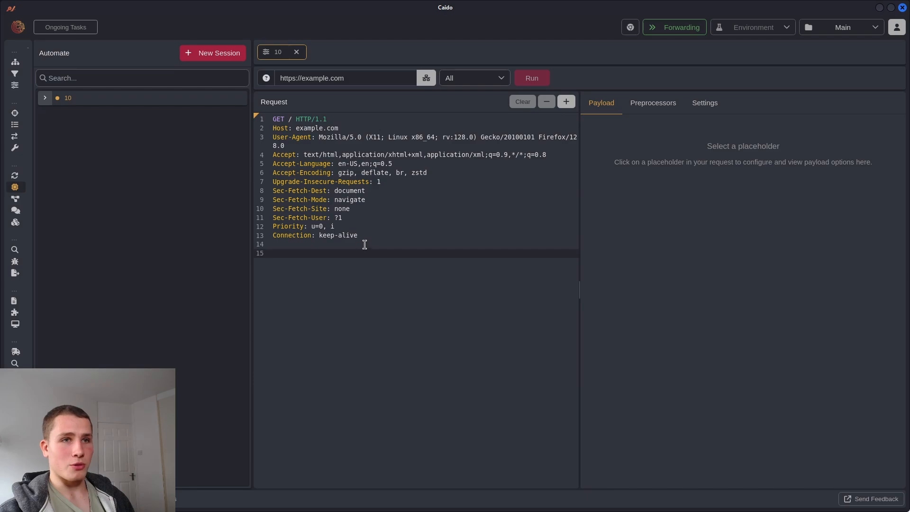
{"action": "left_click", "coordinate": [365, 244]}
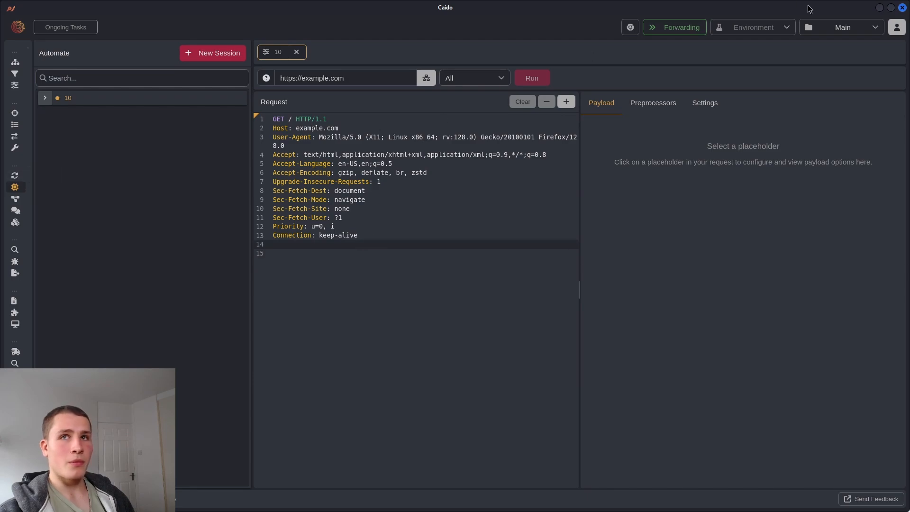
{"action": "left_click", "coordinate": [14, 113]}
{"action": "left_click", "coordinate": [674, 27]}
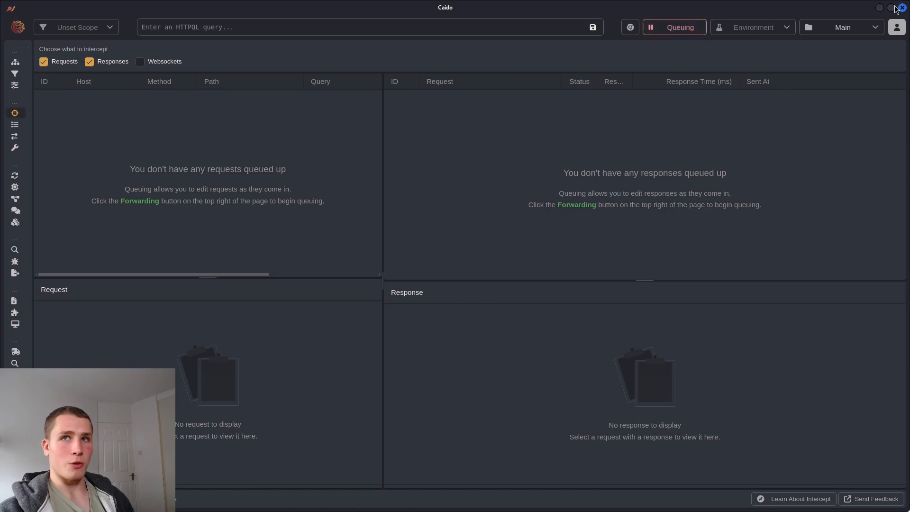
{"action": "left_click", "coordinate": [879, 8]}
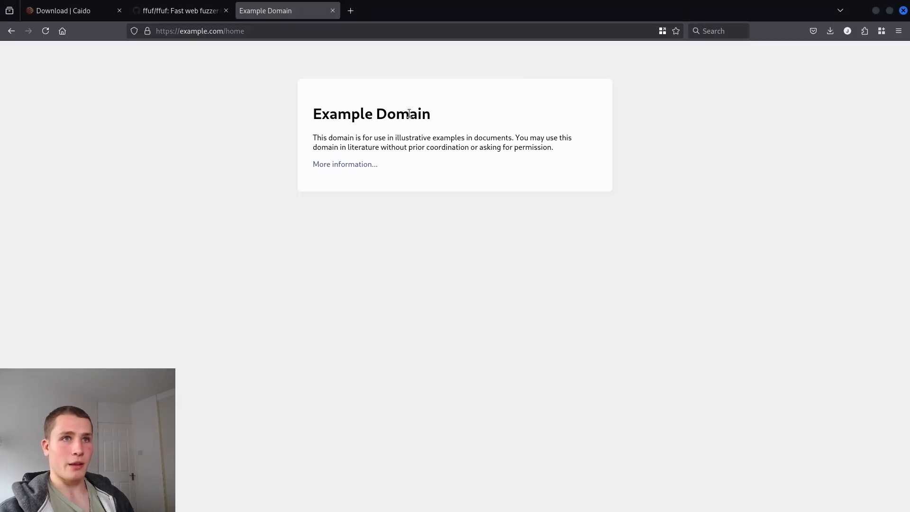
{"action": "left_click", "coordinate": [46, 31]}
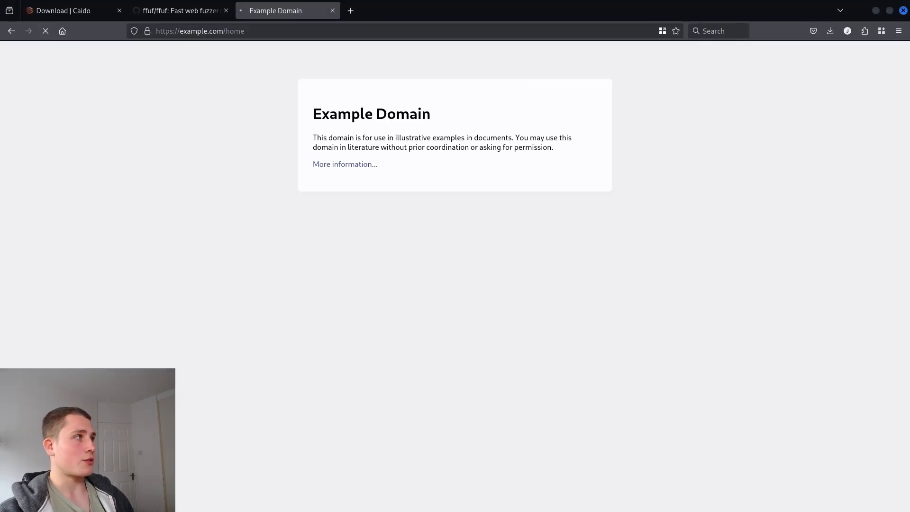
{"action": "key", "text": "alt+Tab"}
Send the intercepted GET /home request to Replay's Default Collection
{"action": "right_click", "coordinate": [131, 99]}
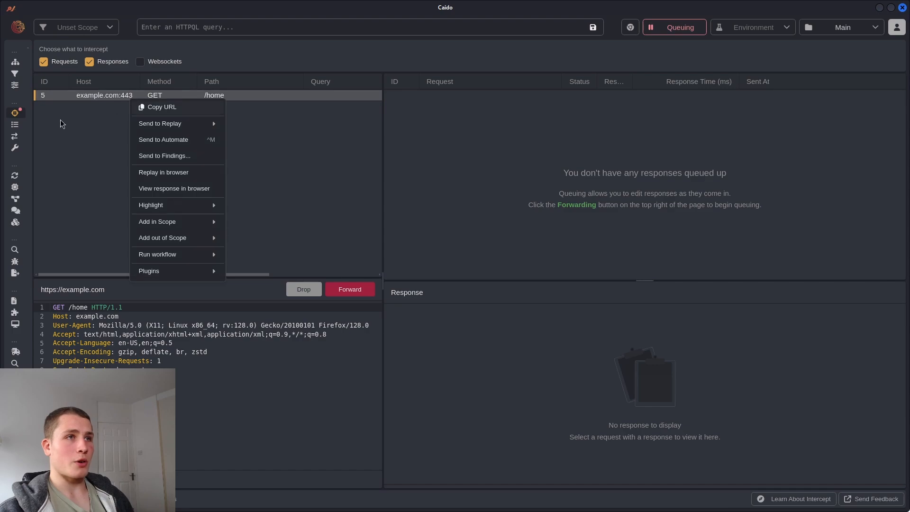
{"action": "mouse_move", "coordinate": [166, 124]}
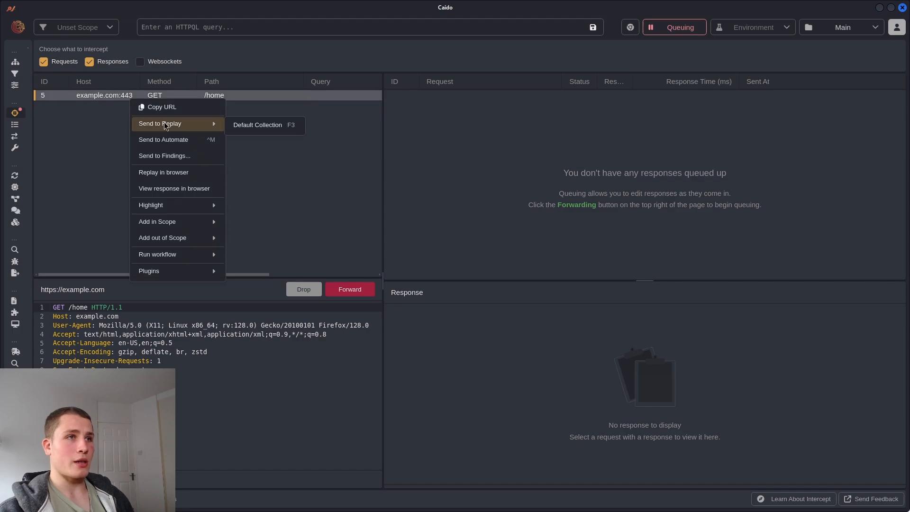
{"action": "left_click", "coordinate": [257, 125]}
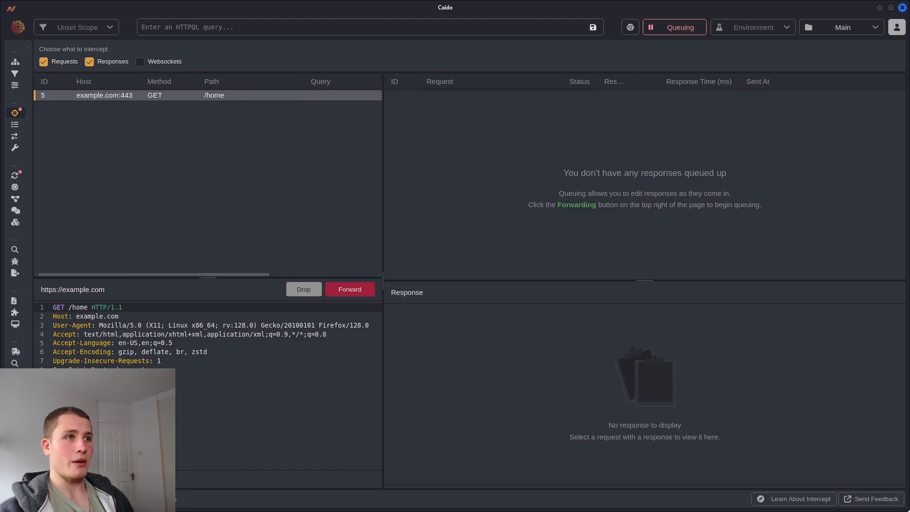
Review the request in Replay, then set Intercept back to forwarding to release the queue
{"action": "left_click", "coordinate": [15, 175]}
{"action": "left_click_drag", "start_coordinate": [300, 233], "coordinate": [132, 102]}
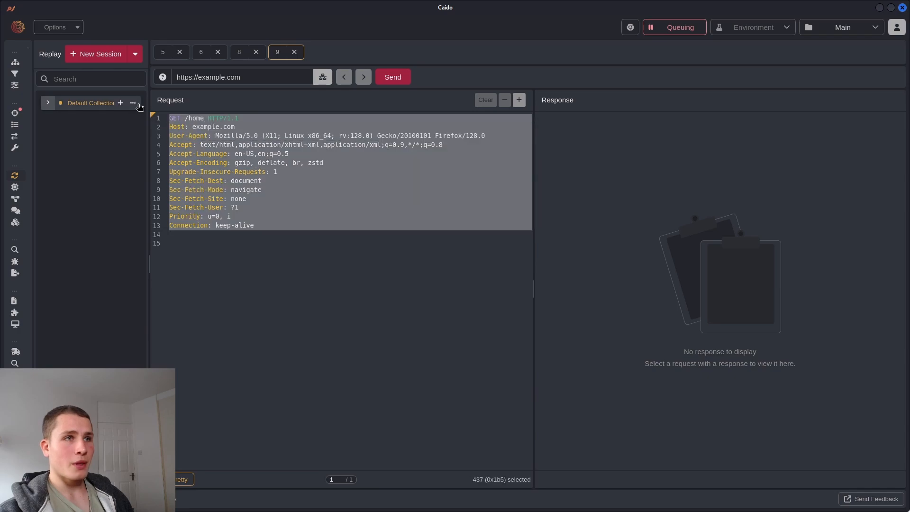
{"action": "left_click", "coordinate": [362, 205]}
{"action": "left_click", "coordinate": [14, 113]}
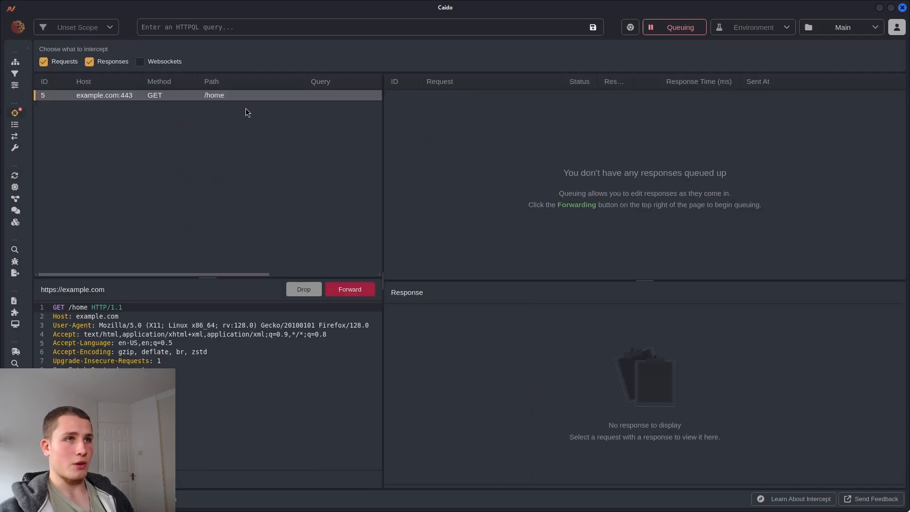
{"action": "left_click", "coordinate": [695, 33]}
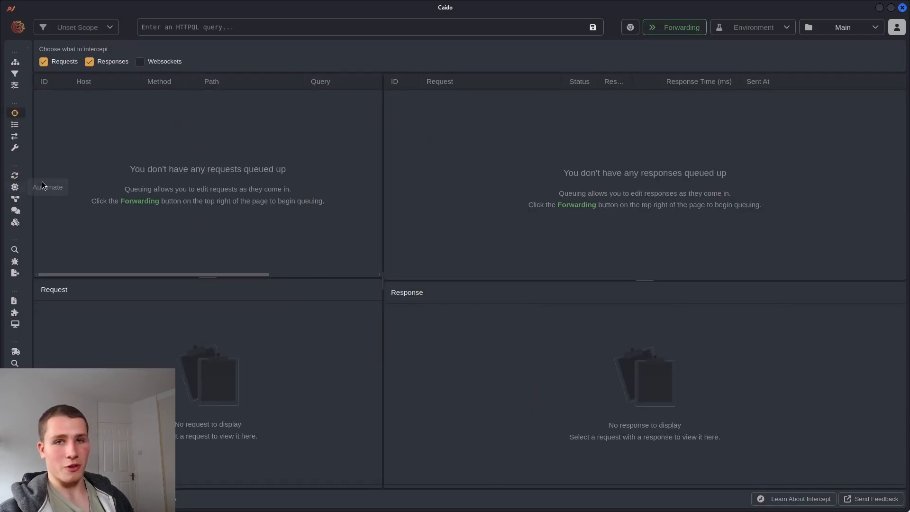
Inspect the GET /home request and its actions menu in the Replay session
{"action": "left_click", "coordinate": [15, 176]}
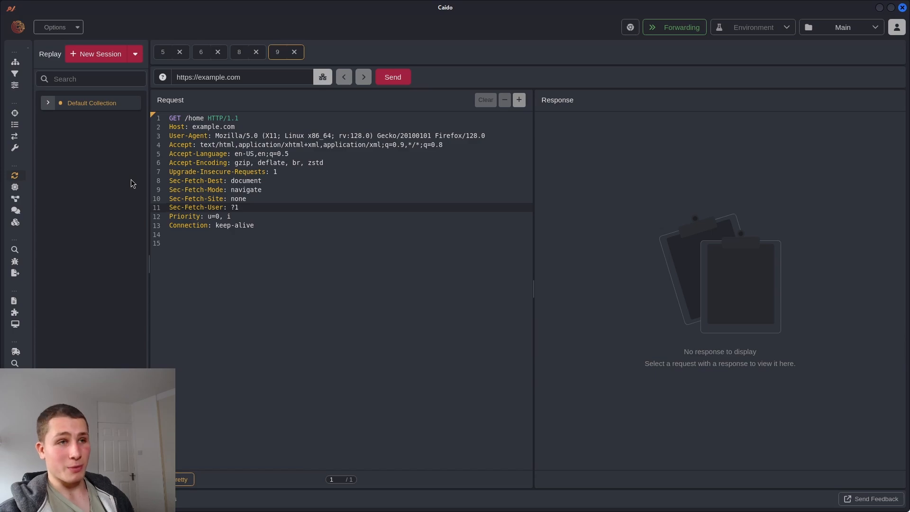
{"action": "left_click_drag", "start_coordinate": [261, 223], "coordinate": [117, 118]}
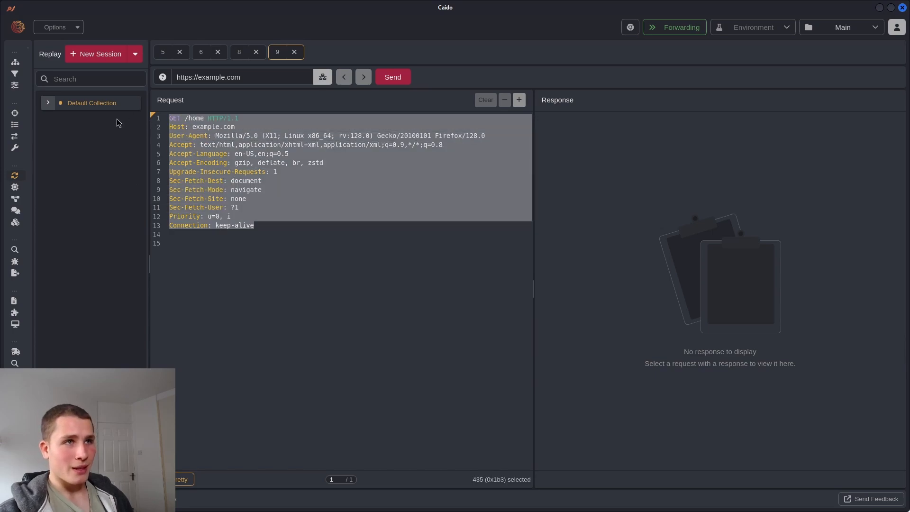
{"action": "left_click", "coordinate": [365, 199]}
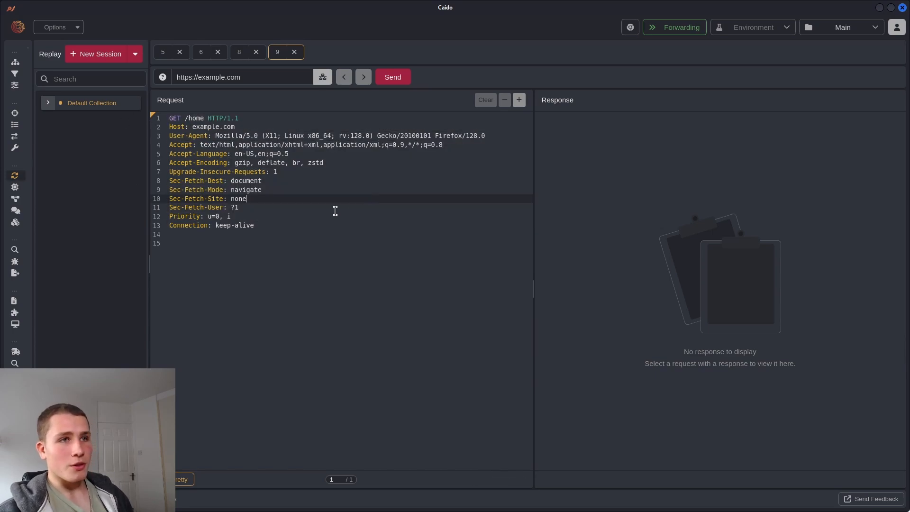
{"action": "right_click", "coordinate": [321, 213]}
{"action": "mouse_move", "coordinate": [371, 488]}
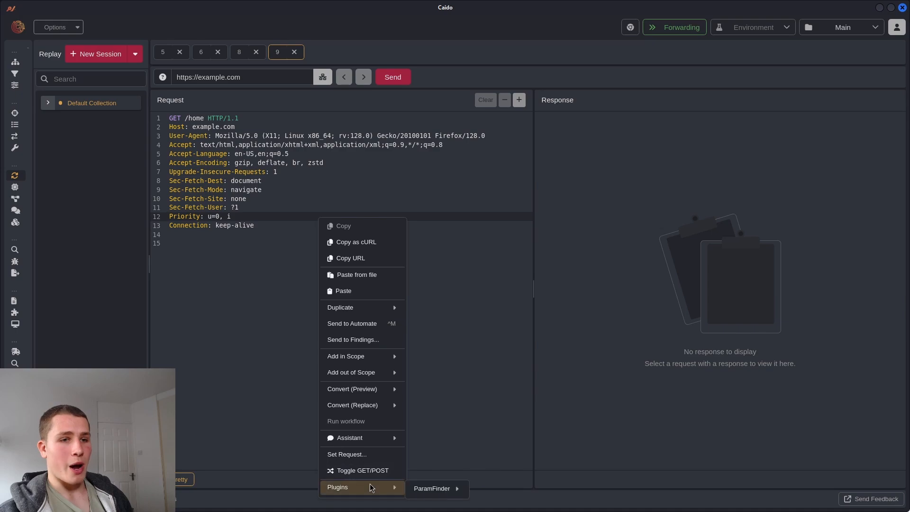
{"action": "mouse_move", "coordinate": [445, 489]}
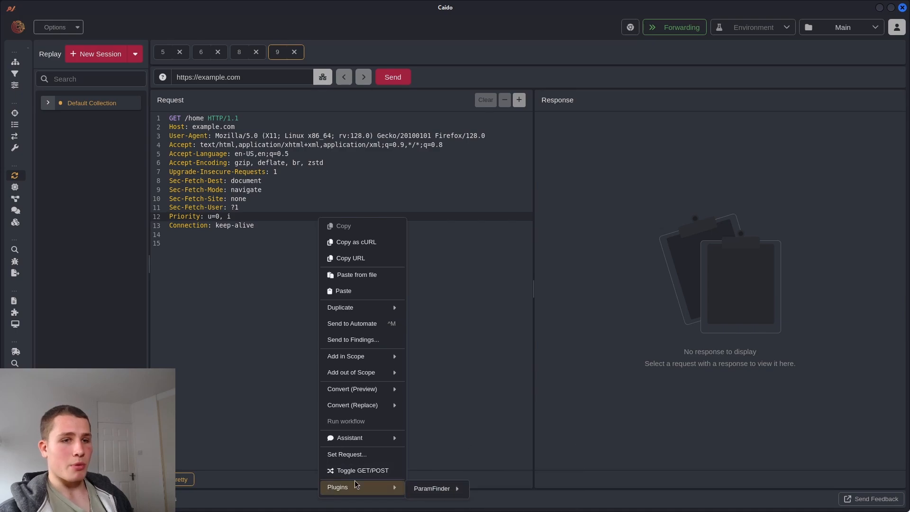
{"action": "left_click", "coordinate": [270, 364]}
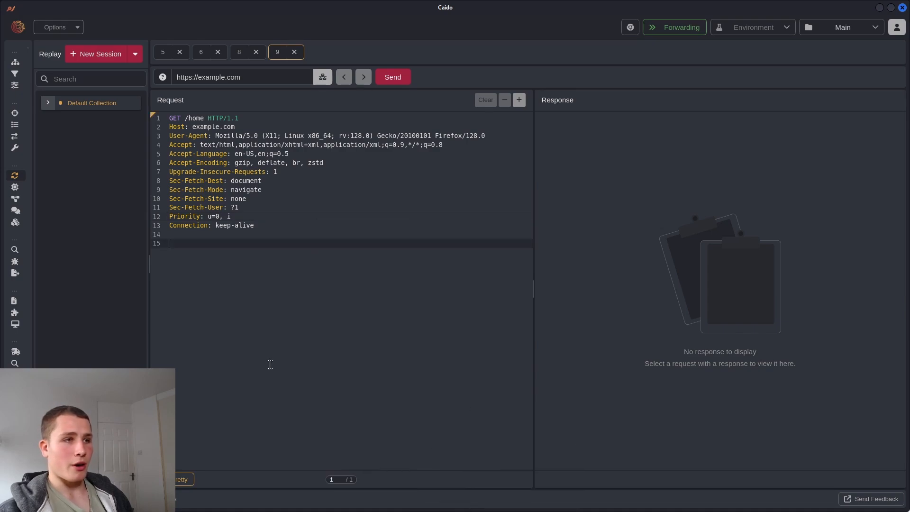
Browse the Plugins page, expanding and collapsing the ParamFinder plugin details
{"action": "left_click", "coordinate": [16, 313]}
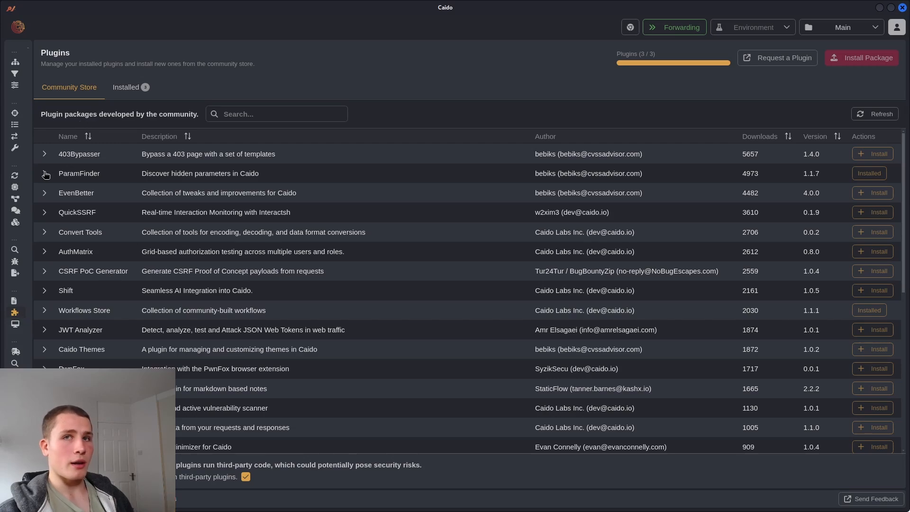
{"action": "left_click", "coordinate": [44, 173]}
{"action": "left_click", "coordinate": [45, 174]}
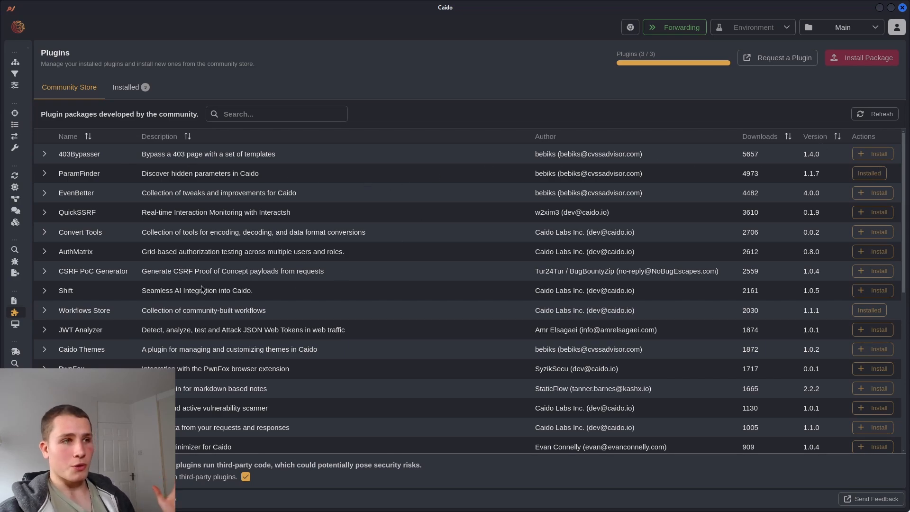
{"action": "left_click", "coordinate": [15, 176]}
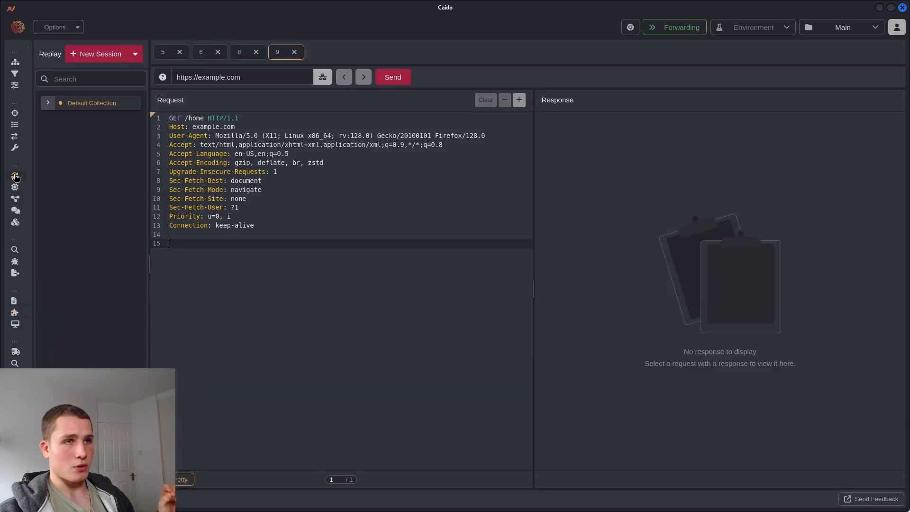
{"action": "right_click", "coordinate": [332, 232]}
{"action": "mouse_move", "coordinate": [368, 284]}
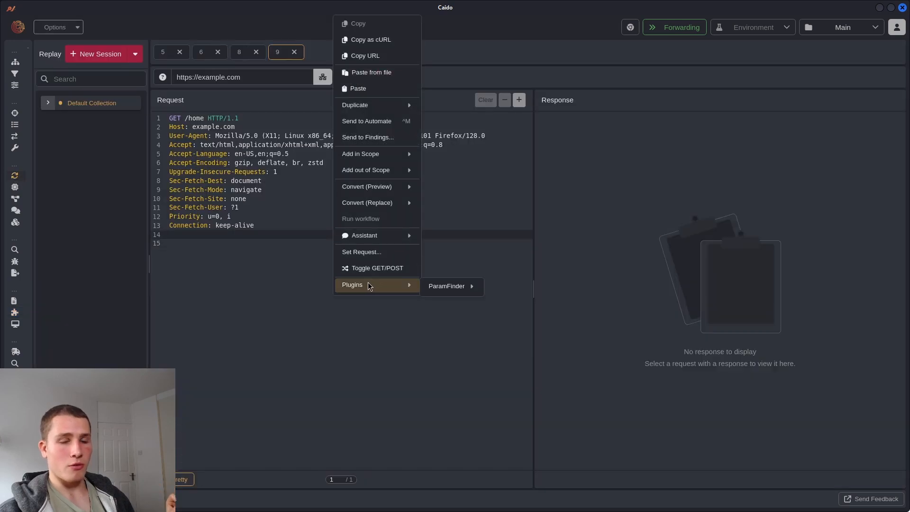
{"action": "mouse_move", "coordinate": [469, 287]}
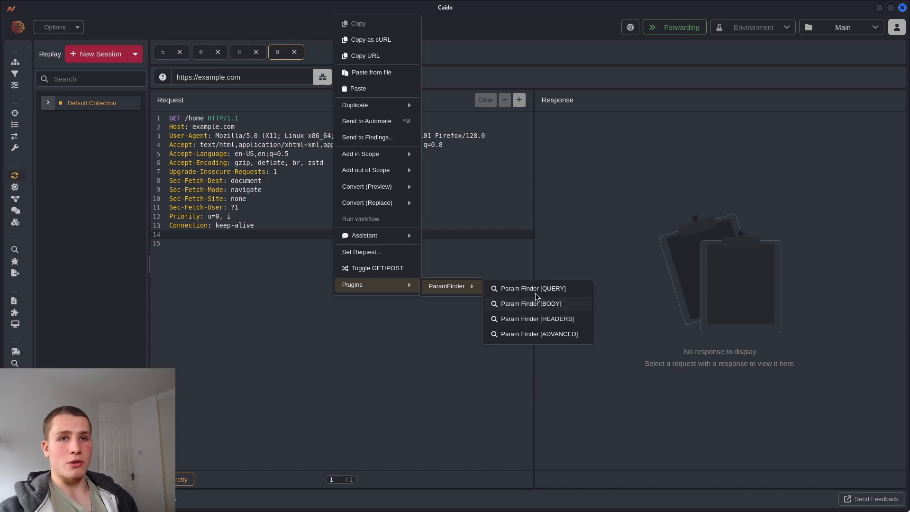
{"action": "left_click", "coordinate": [205, 118]}
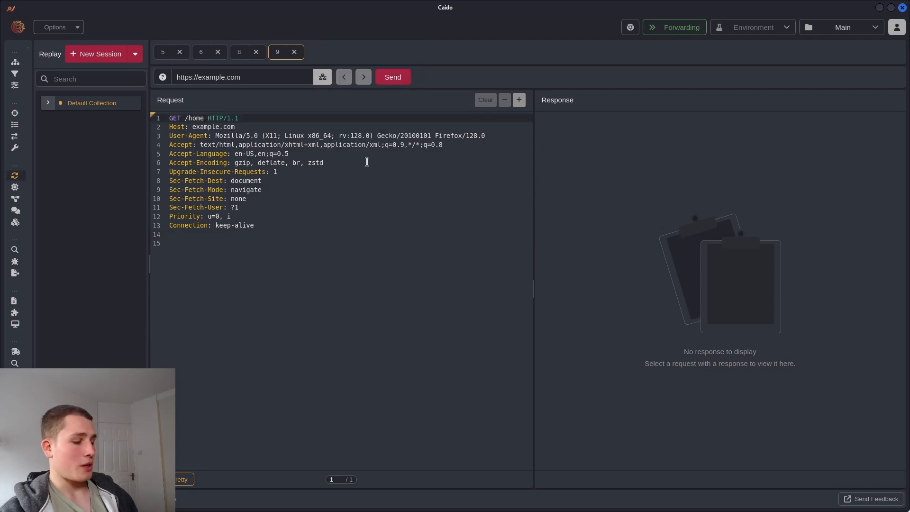
Append ?id=123 to /home on the request line, then trim the id parameter back out
{"action": "type", "text": "?id=123"}
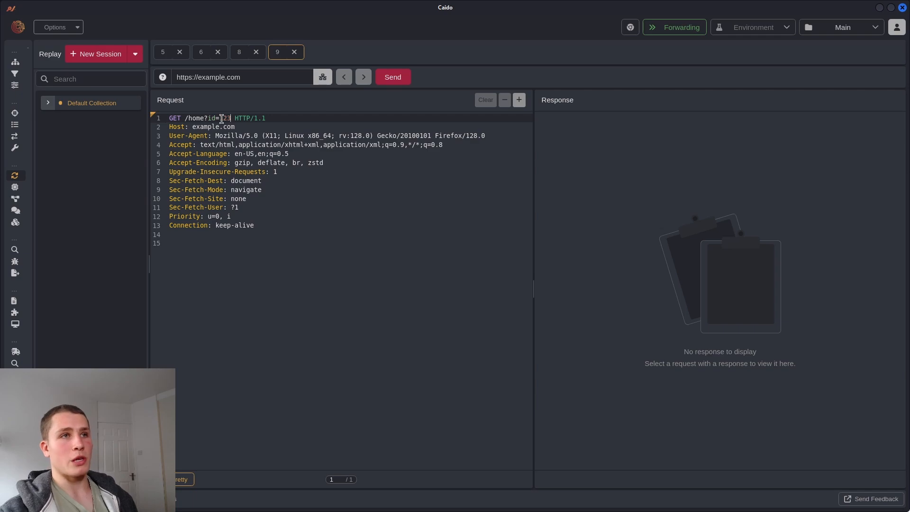
{"action": "left_click_drag", "start_coordinate": [231, 118], "coordinate": [204, 118]}
{"action": "left_click", "coordinate": [316, 174]}
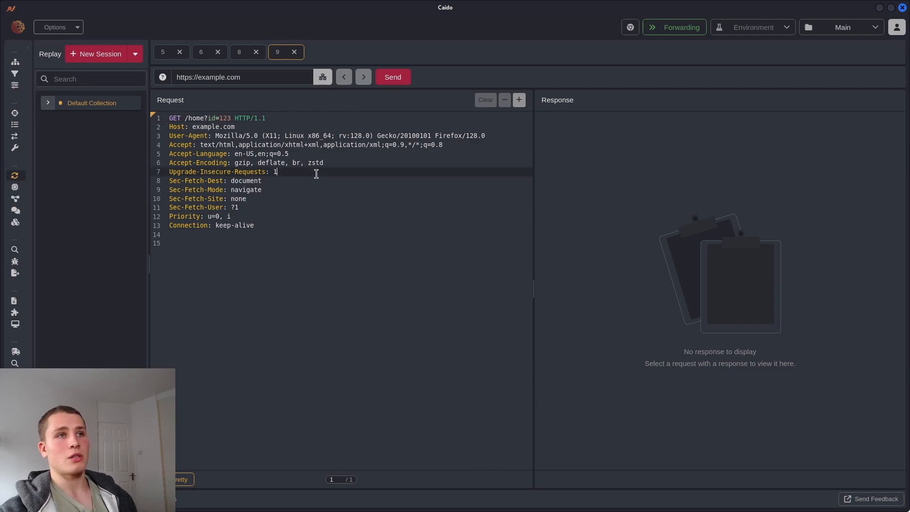
{"action": "left_click", "coordinate": [230, 118]}
{"action": "key", "text": "BackSpace"}
{"action": "key", "text": "BackSpace"}
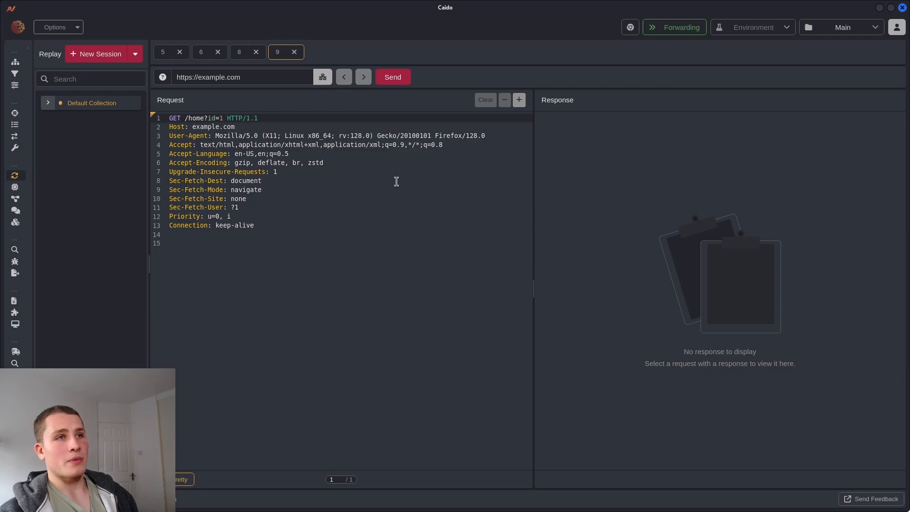
{"action": "key", "text": "BackSpace"}
{"action": "key", "text": "BackSpace"}
{"action": "key", "text": "BackSpace"}
{"action": "key", "text": "BackSpace"}
{"action": "type", "text": "ure"}
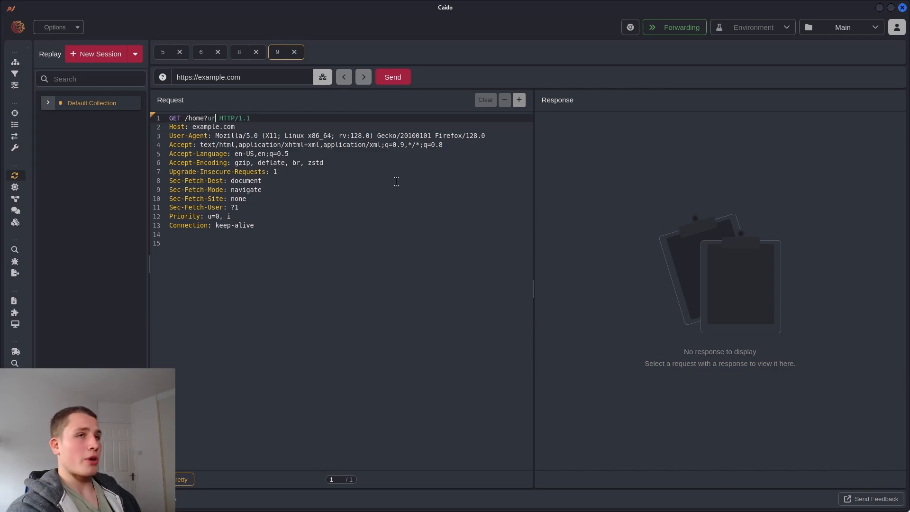
{"action": "key", "text": "BackSpace"}
{"action": "type", "text": "l=ww"}
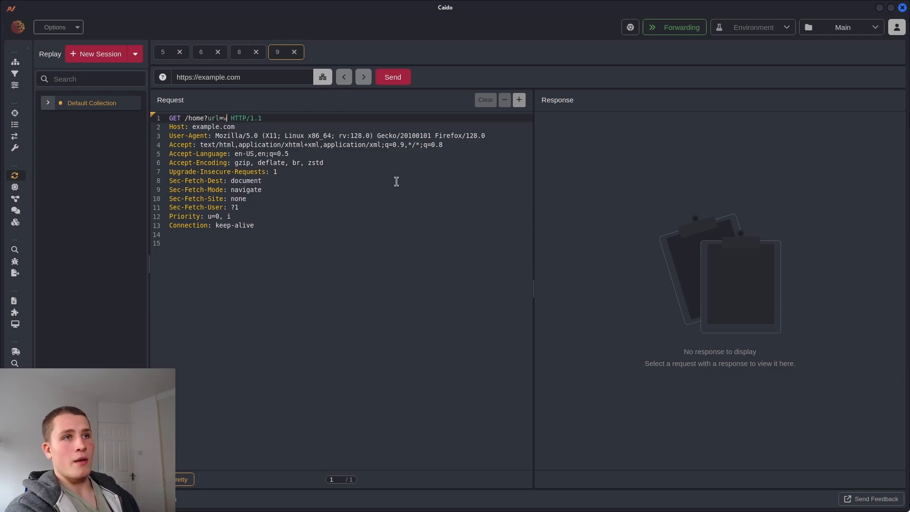
{"action": "type", "text": "w.google.com"}
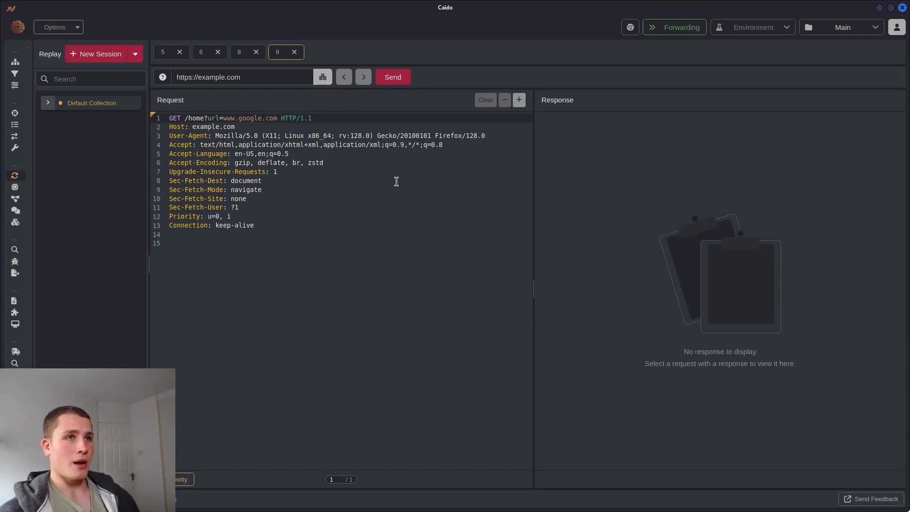
{"action": "key", "text": "BackSpace"}
{"action": "key", "text": "BackSpace"}
{"action": "key", "text": "BackSpace"}
{"action": "key", "text": "BackSpace"}
{"action": "key", "text": "BackSpace"}
{"action": "key", "text": "BackSpace"}
{"action": "key", "text": "BackSpace"}
{"action": "key", "text": "BackSpace"}
{"action": "key", "text": "BackSpace"}
{"action": "key", "text": "BackSpace"}
{"action": "key", "text": "BackSpace"}
{"action": "key", "text": "BackSpace"}
{"action": "key", "text": "BackSpace"}
{"action": "key", "text": "BackSpace"}
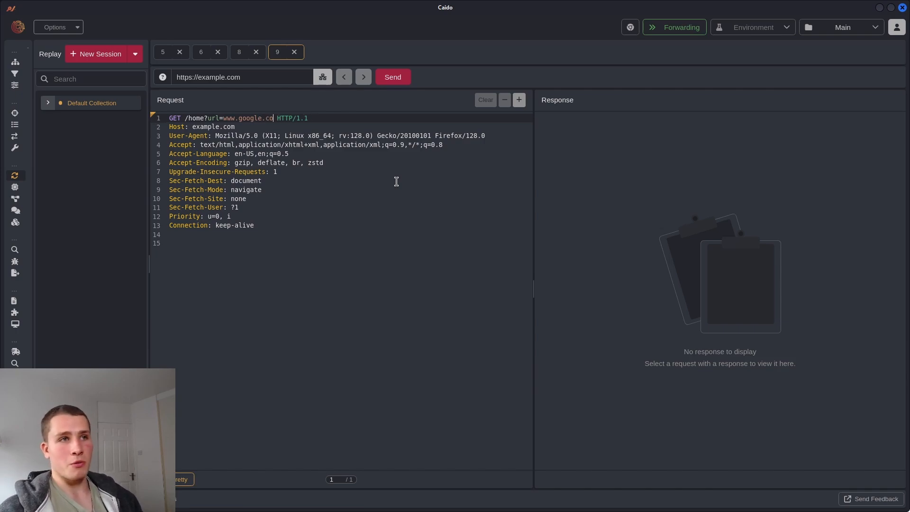
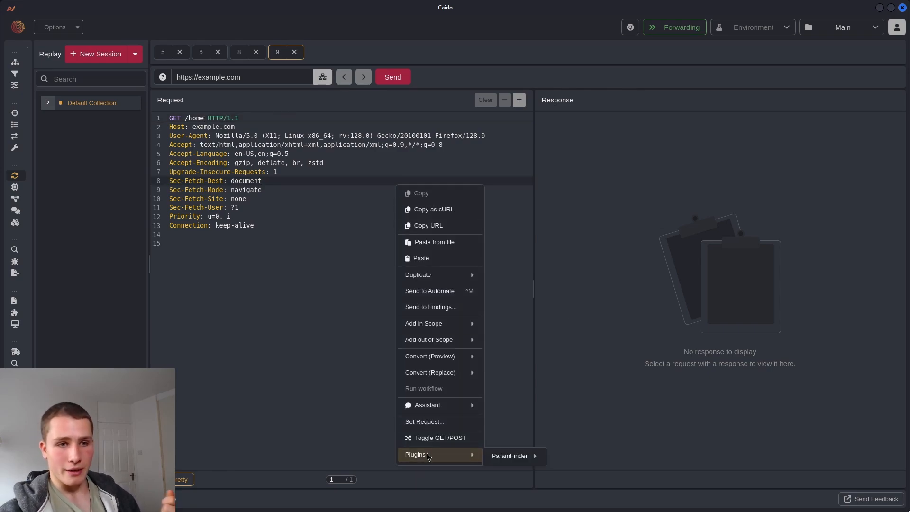
Launch Param Finder [QUERY] on the cleaned-up GET /home request and view its session progress
{"action": "mouse_move", "coordinate": [524, 457]}
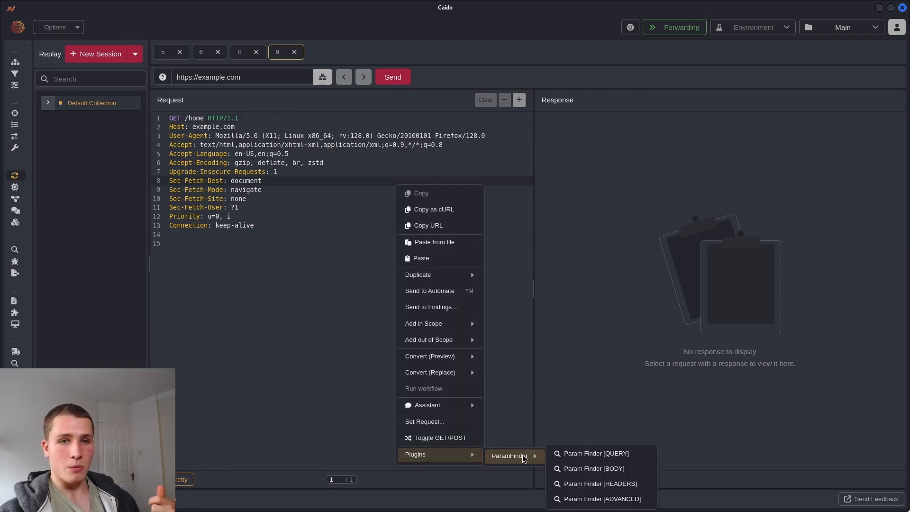
{"action": "left_click", "coordinate": [574, 454]}
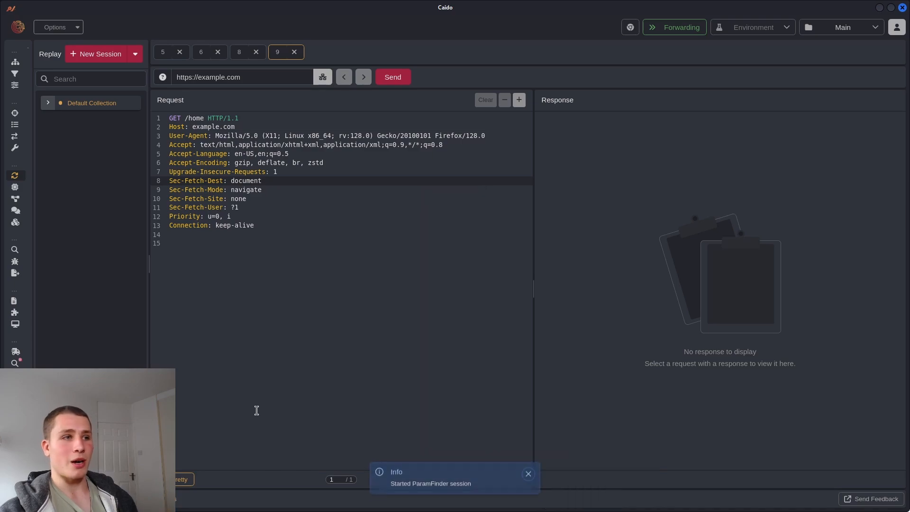
{"action": "left_click", "coordinate": [15, 364]}
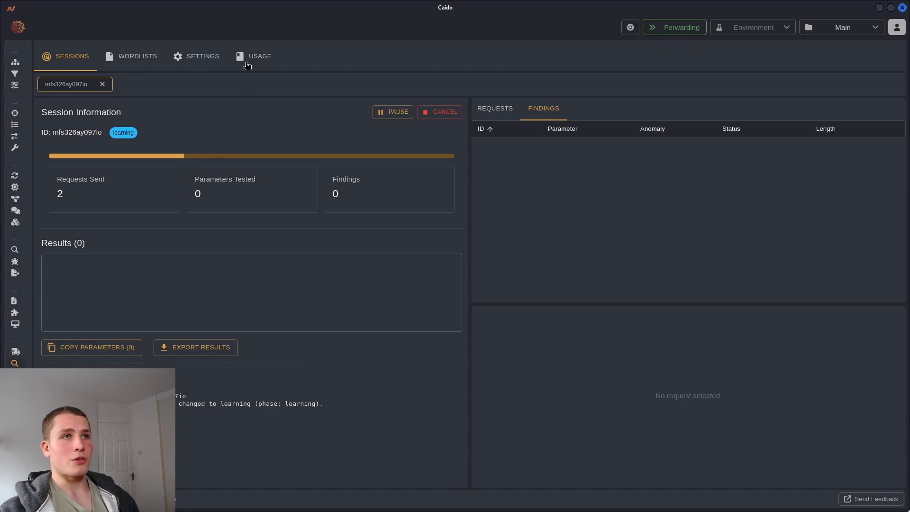
Remove the words, headers, boring_headers and s3_headers.txt wordlists from ParamFinder's active lists
{"action": "left_click", "coordinate": [154, 58]}
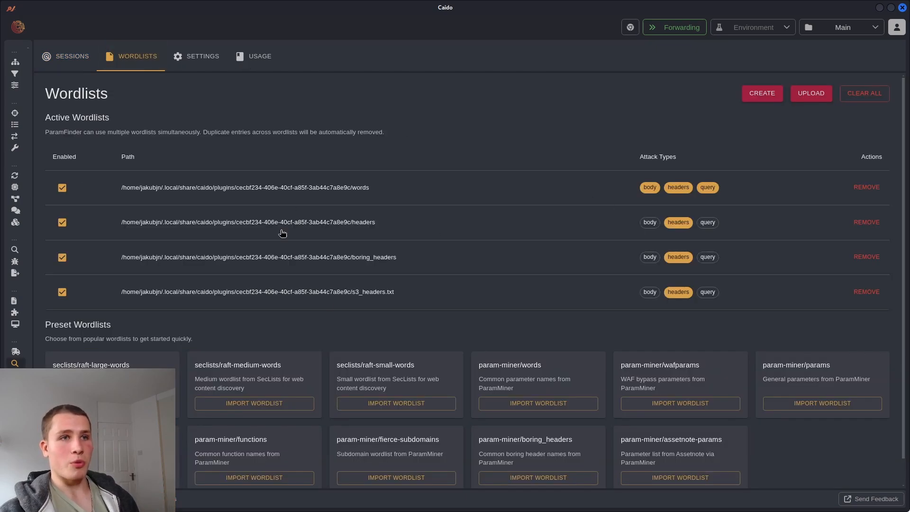
{"action": "scroll", "coordinate": [450, 283], "scroll_direction": "down", "scroll_amount": 1}
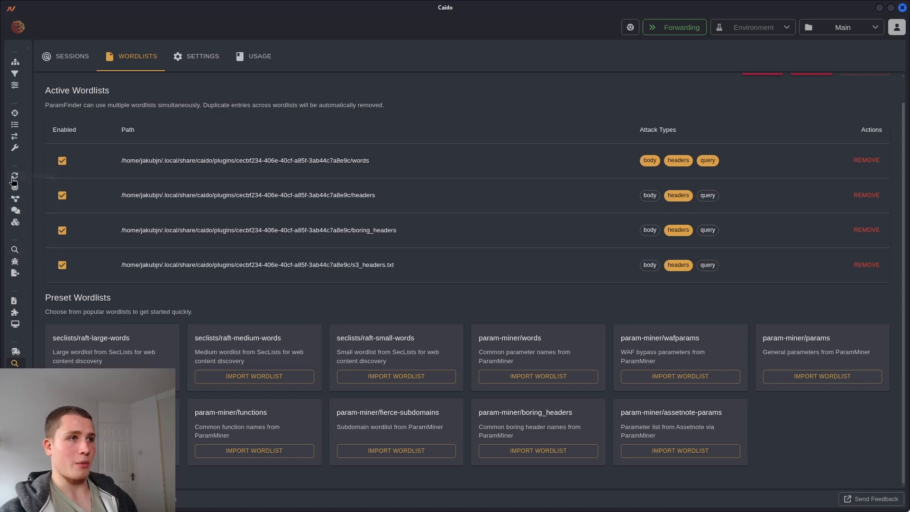
{"action": "left_click", "coordinate": [865, 160]}
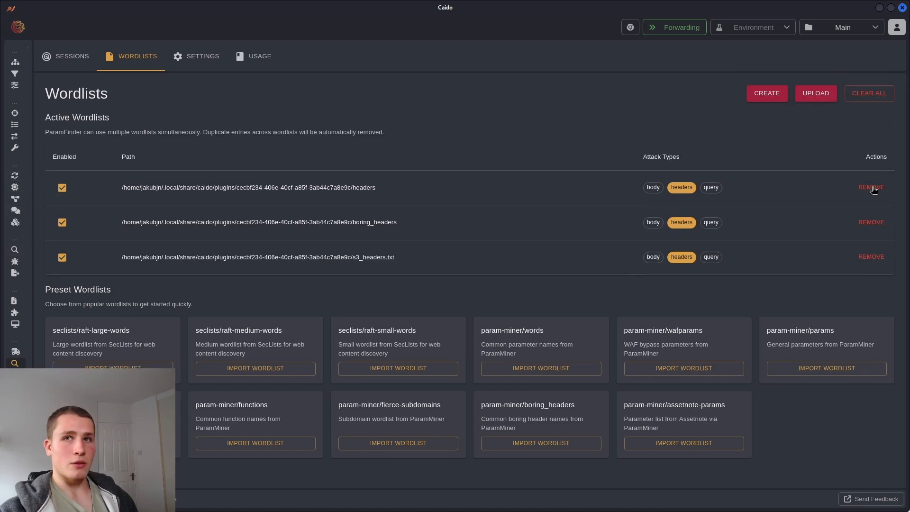
{"action": "left_click", "coordinate": [871, 187]}
{"action": "left_click", "coordinate": [871, 187]}
{"action": "left_click", "coordinate": [871, 188]}
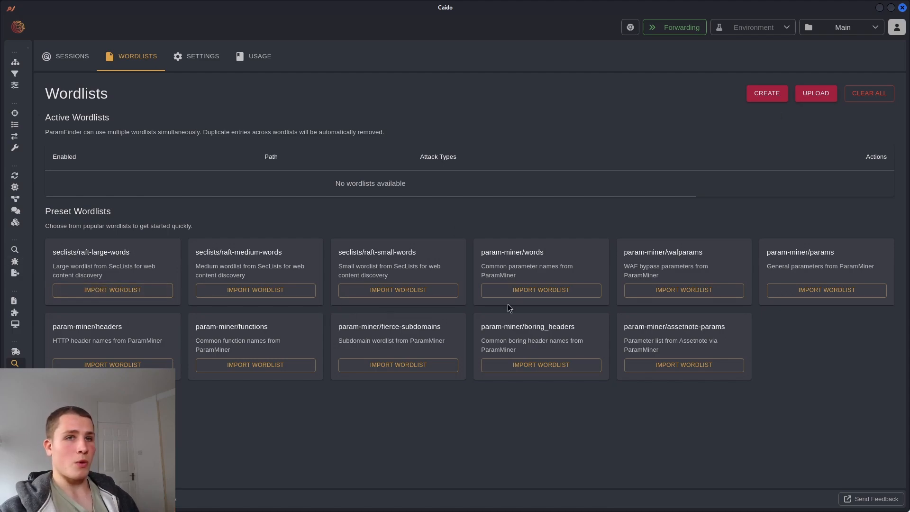
Import the param-miner/words wordlist and disable it for headers and body
{"action": "left_click", "coordinate": [522, 295]}
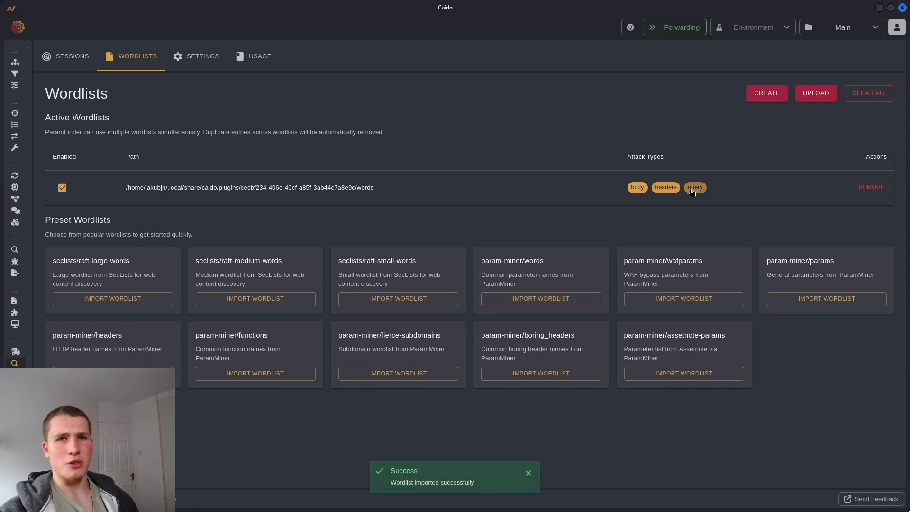
{"action": "left_click", "coordinate": [666, 187]}
{"action": "left_click", "coordinate": [638, 187]}
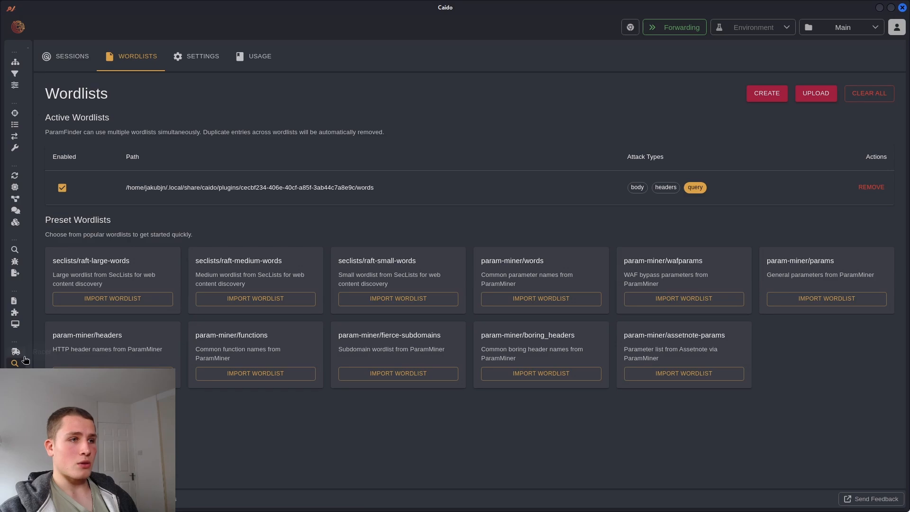
Close the timed-out session and launch a new Param Finder [QUERY] session on the example.com request
{"action": "left_click", "coordinate": [71, 55]}
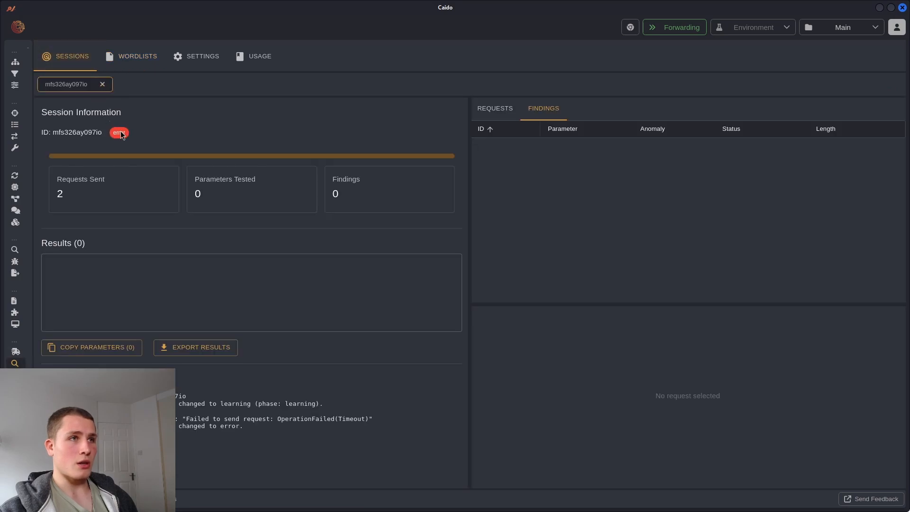
{"action": "left_click", "coordinate": [102, 84]}
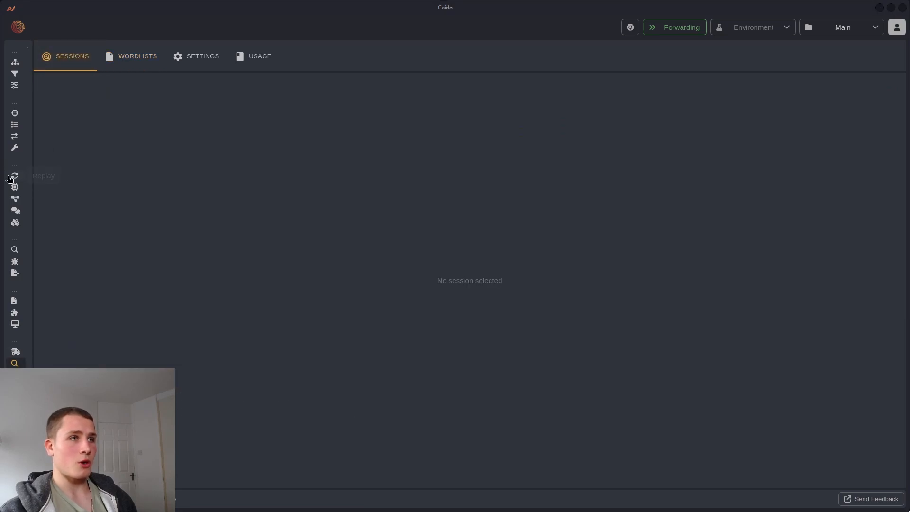
{"action": "left_click", "coordinate": [14, 175]}
{"action": "right_click", "coordinate": [383, 226]}
{"action": "mouse_move", "coordinate": [417, 285]}
{"action": "mouse_move", "coordinate": [484, 286]}
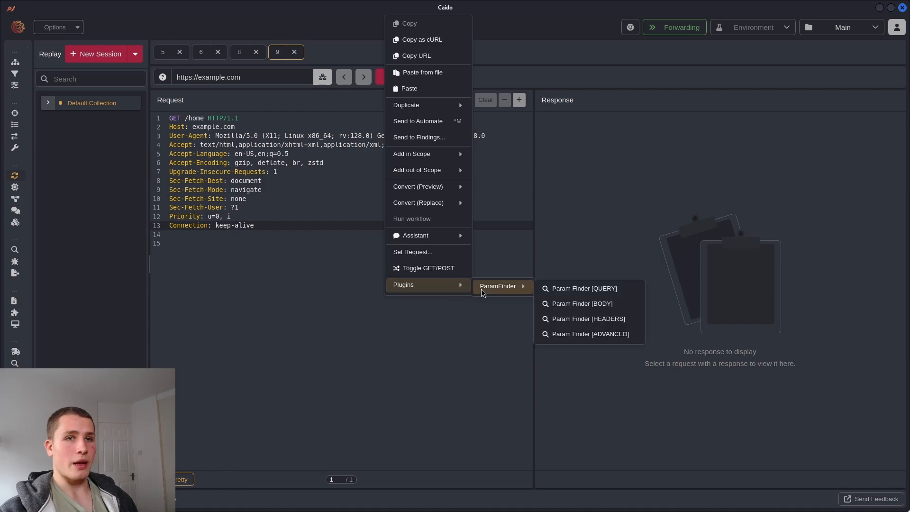
{"action": "left_click", "coordinate": [544, 291]}
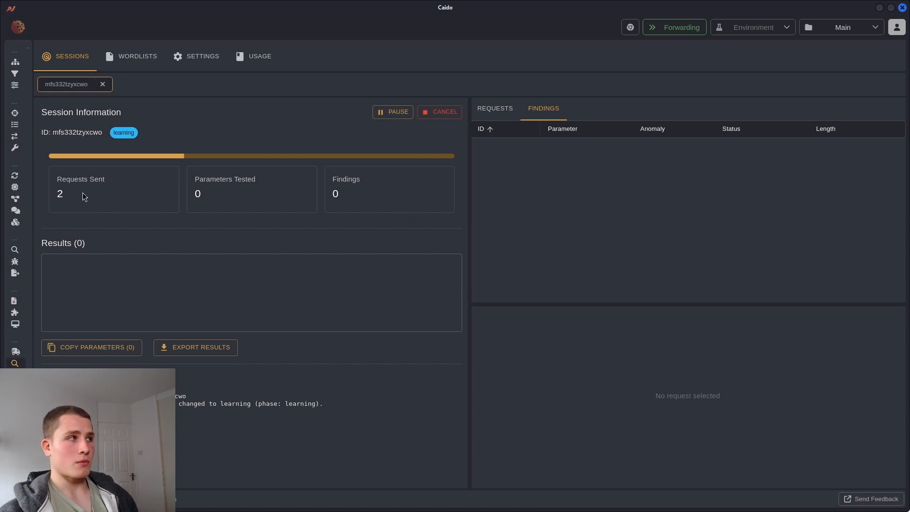
Check the GET / request in Replay and launch another Param Finder [QUERY] session on it
{"action": "left_click", "coordinate": [15, 176]}
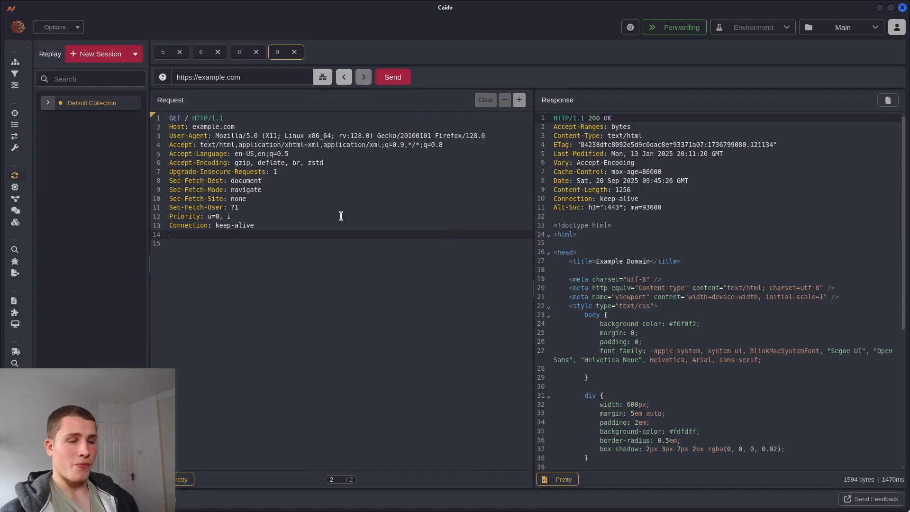
{"action": "left_click_drag", "start_coordinate": [286, 231], "coordinate": [171, 118]}
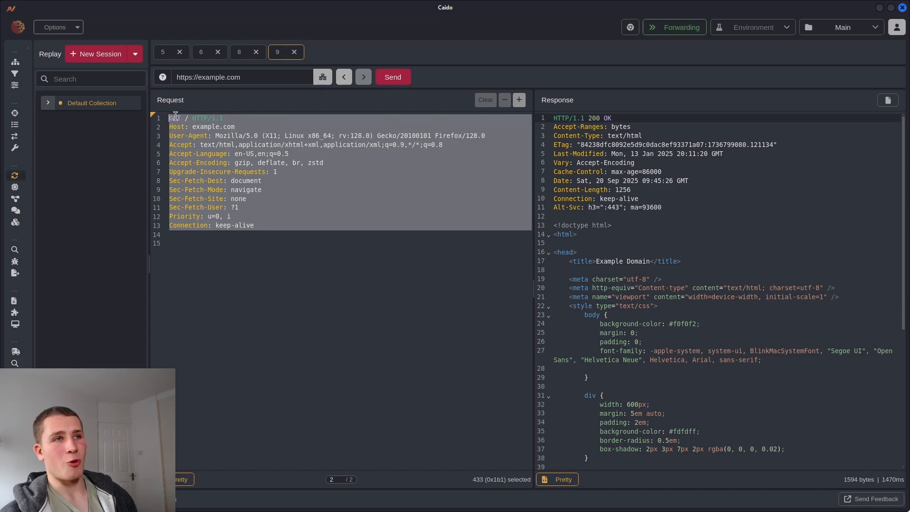
{"action": "left_click", "coordinate": [187, 119]}
{"action": "double_click", "coordinate": [187, 119]}
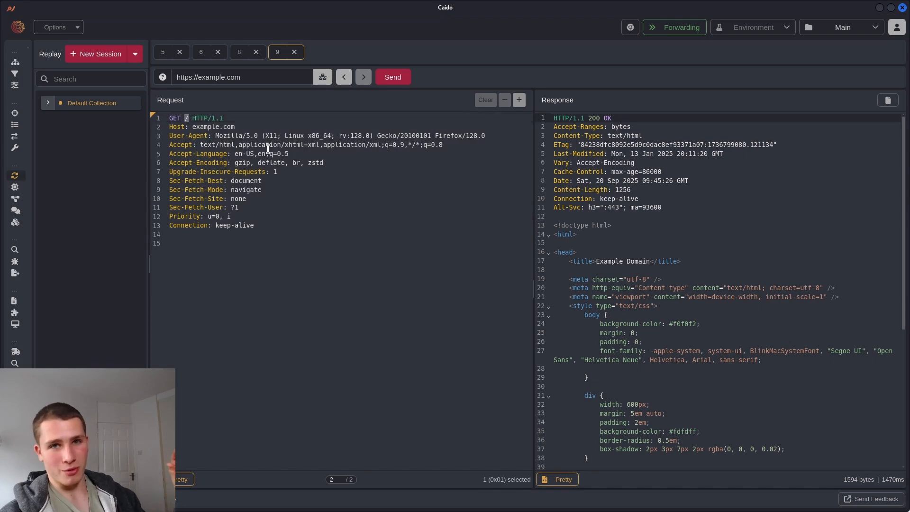
{"action": "left_click", "coordinate": [347, 237]}
{"action": "right_click", "coordinate": [346, 236]}
{"action": "mouse_move", "coordinate": [422, 318]}
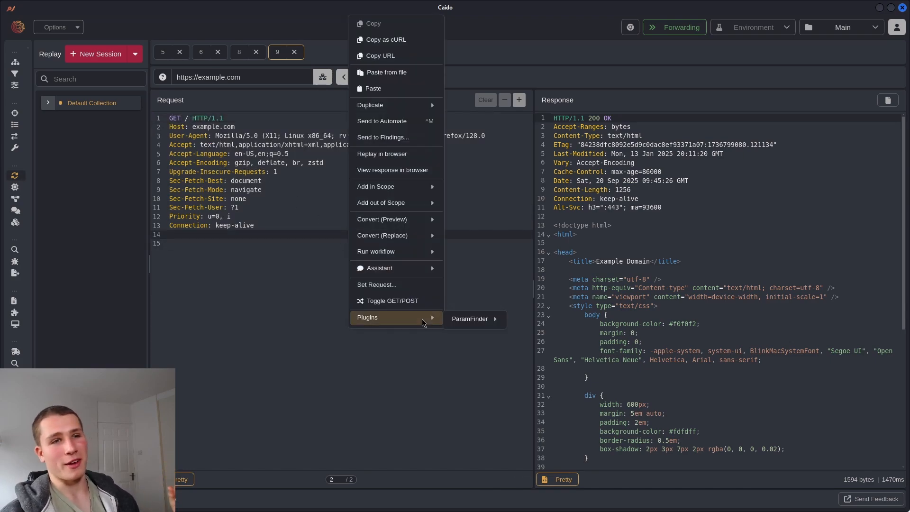
{"action": "mouse_move", "coordinate": [468, 319]}
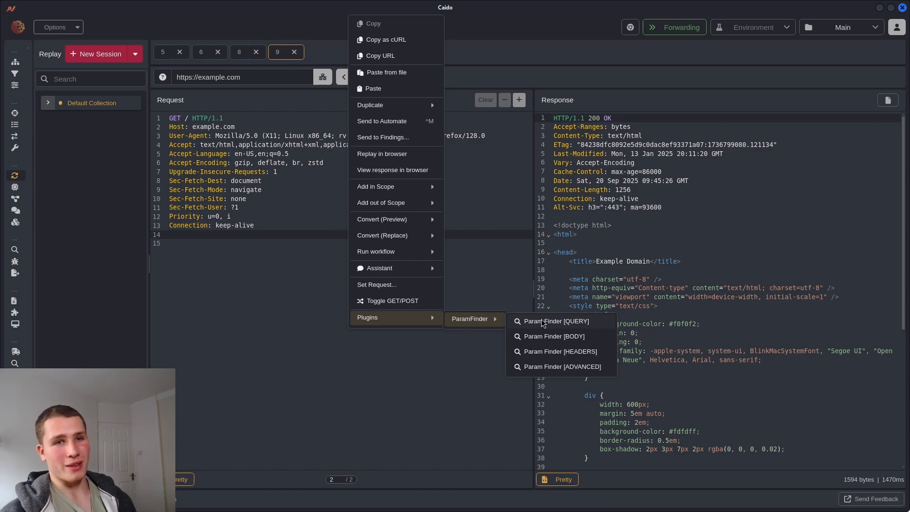
{"action": "left_click", "coordinate": [556, 321]}
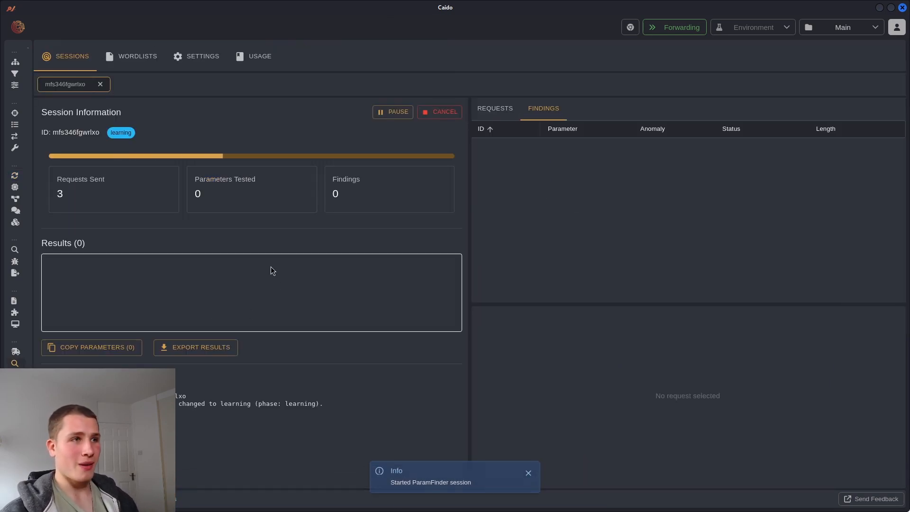
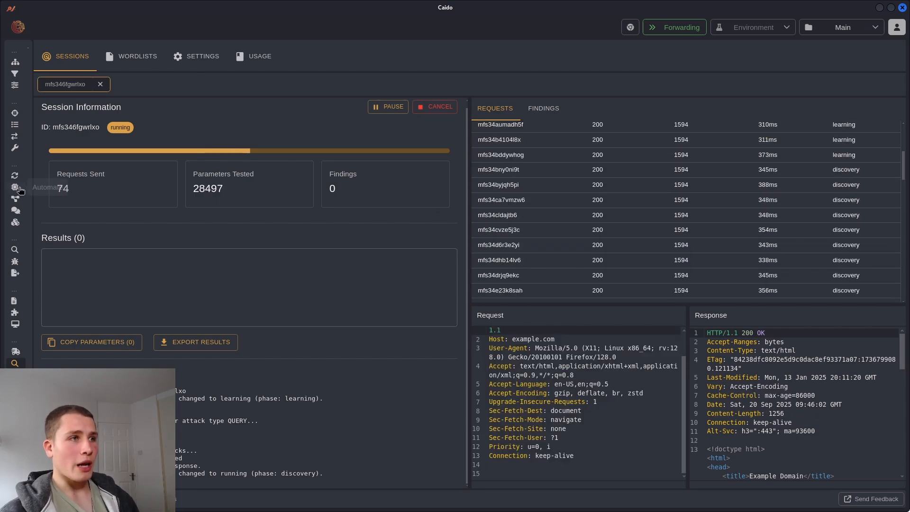
Leave Automate and show the example.com GET request with its 200 OK response in Replay
{"action": "left_click", "coordinate": [15, 249]}
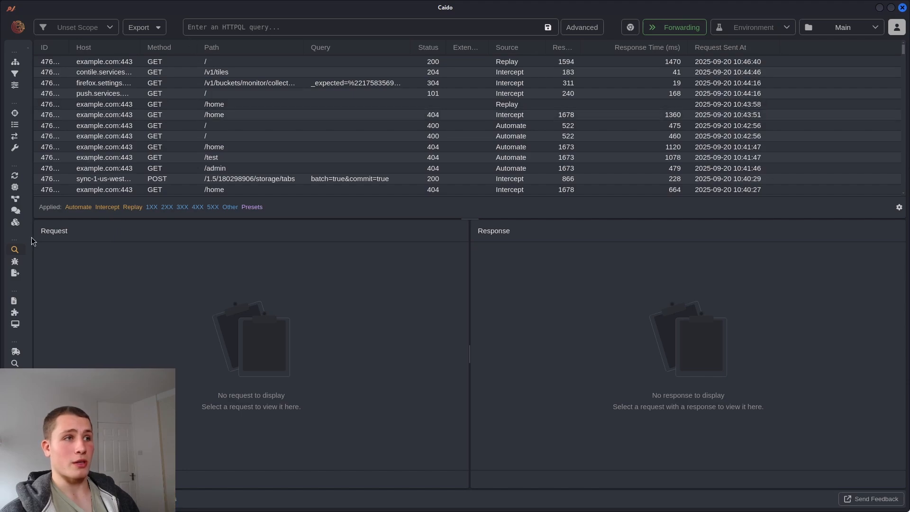
{"action": "left_click", "coordinate": [13, 177]}
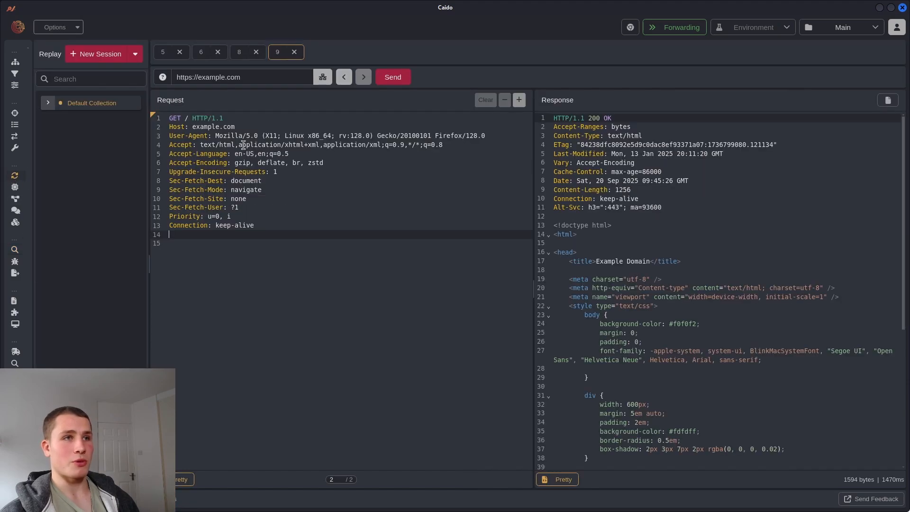
{"action": "right_click", "coordinate": [306, 228]}
{"action": "mouse_move", "coordinate": [361, 318]}
{"action": "mouse_move", "coordinate": [435, 319]}
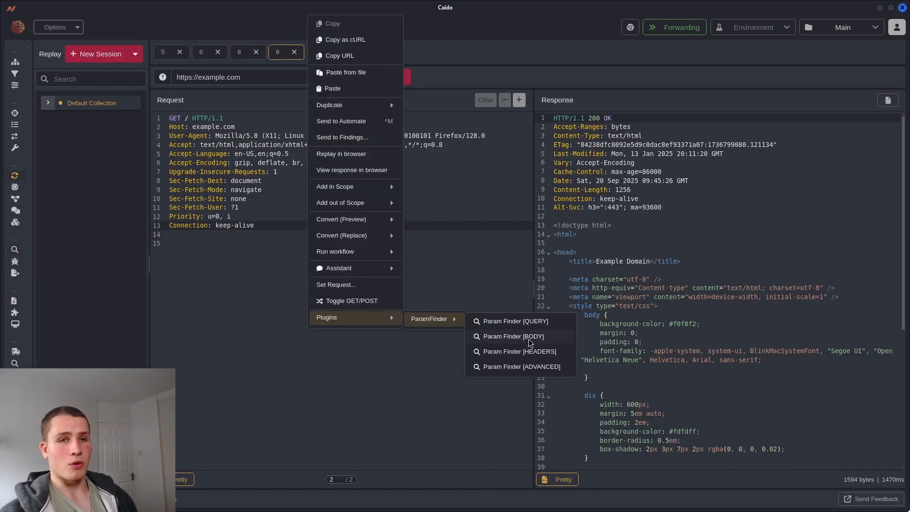
{"action": "left_click", "coordinate": [197, 243]}
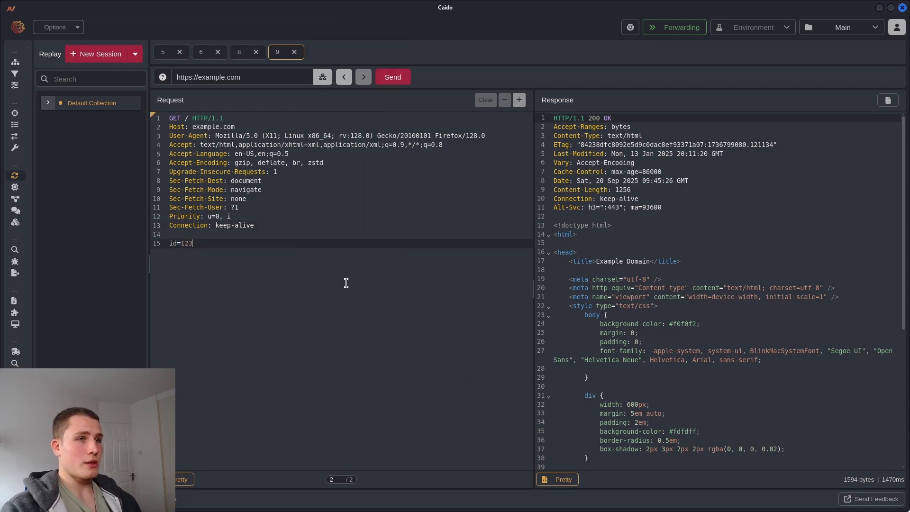
{"action": "left_click_drag", "start_coordinate": [184, 118], "coordinate": [192, 118]}
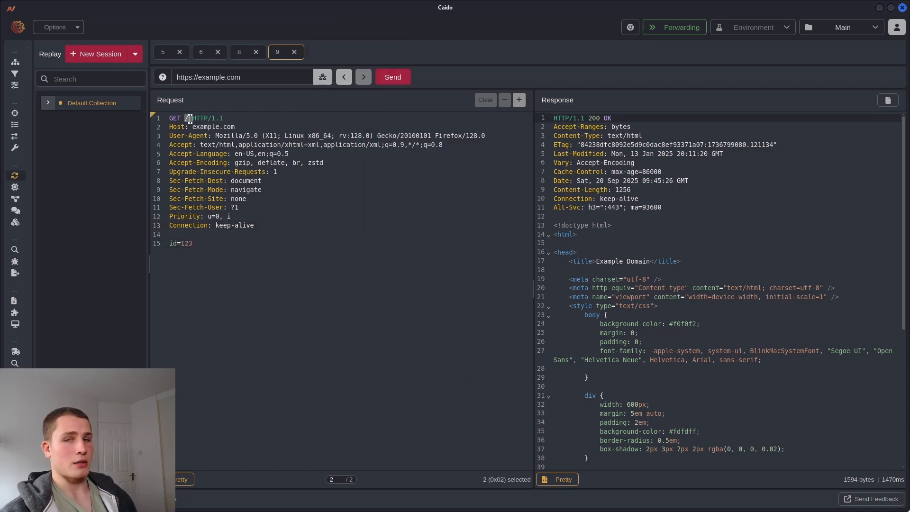
{"action": "left_click_drag", "start_coordinate": [170, 243], "coordinate": [212, 249]}
{"action": "left_click", "coordinate": [216, 255]}
{"action": "right_click", "coordinate": [216, 255]}
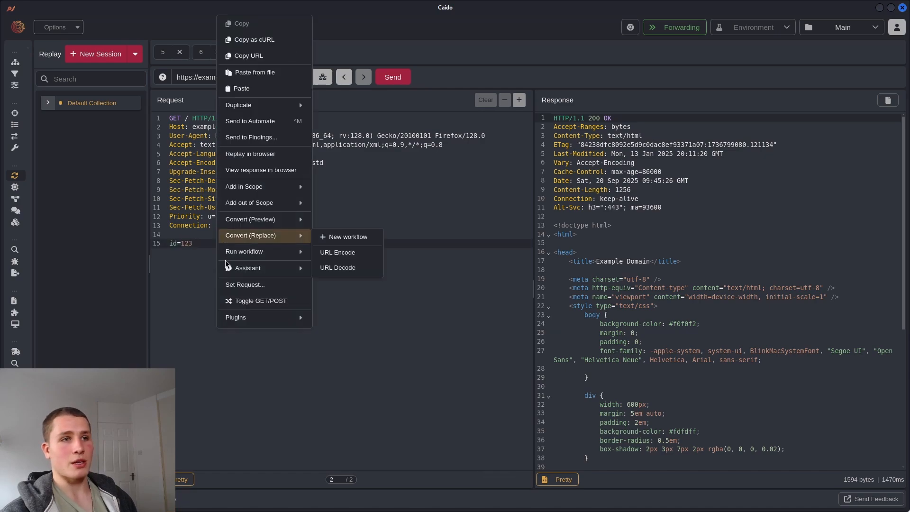
{"action": "mouse_move", "coordinate": [258, 320]}
{"action": "mouse_move", "coordinate": [341, 319]}
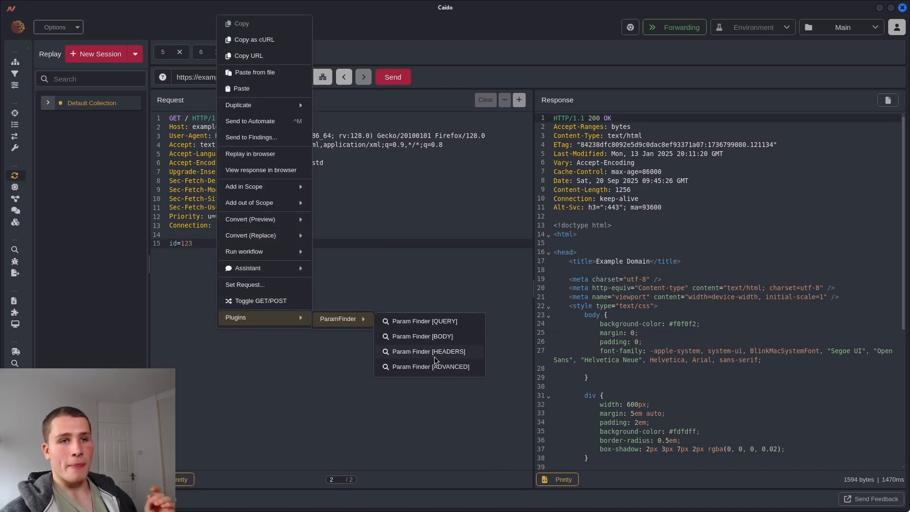
{"action": "left_click", "coordinate": [177, 250]}
{"action": "left_click_drag", "start_coordinate": [193, 243], "coordinate": [166, 242]}
{"action": "key", "text": "BackSpace"}
{"action": "key", "text": "BackSpace"}
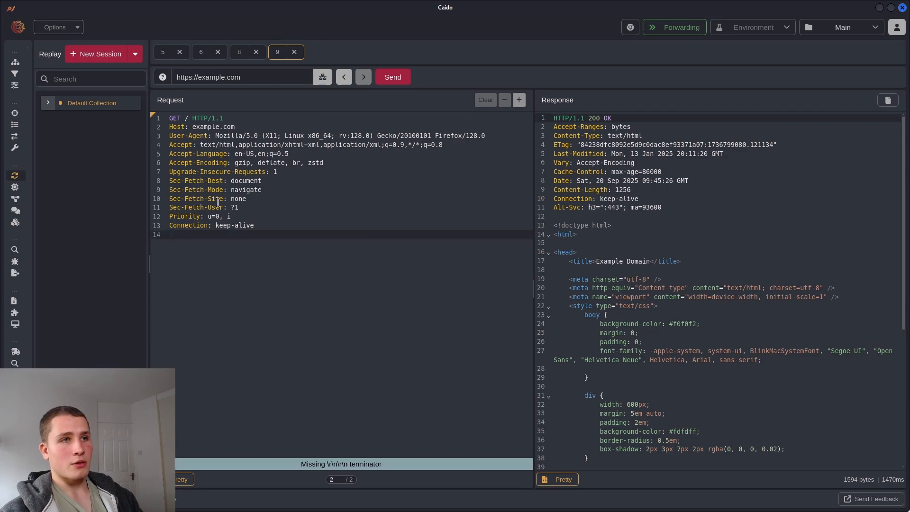
{"action": "key", "text": "ctrl+z"}
{"action": "key", "text": "ctrl+z"}
{"action": "key", "text": "ctrl+z"}
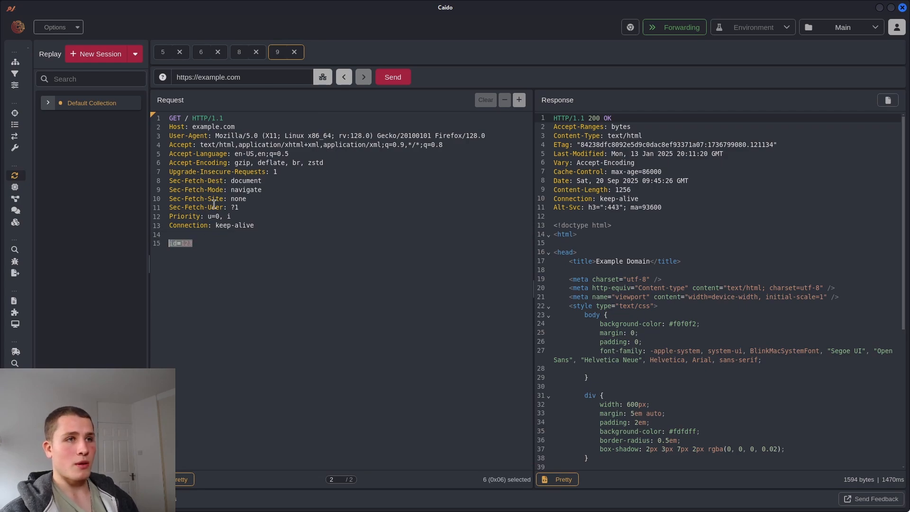
{"action": "key", "text": "ctrl+shift+z"}
{"action": "key", "text": "ctrl+shift+z"}
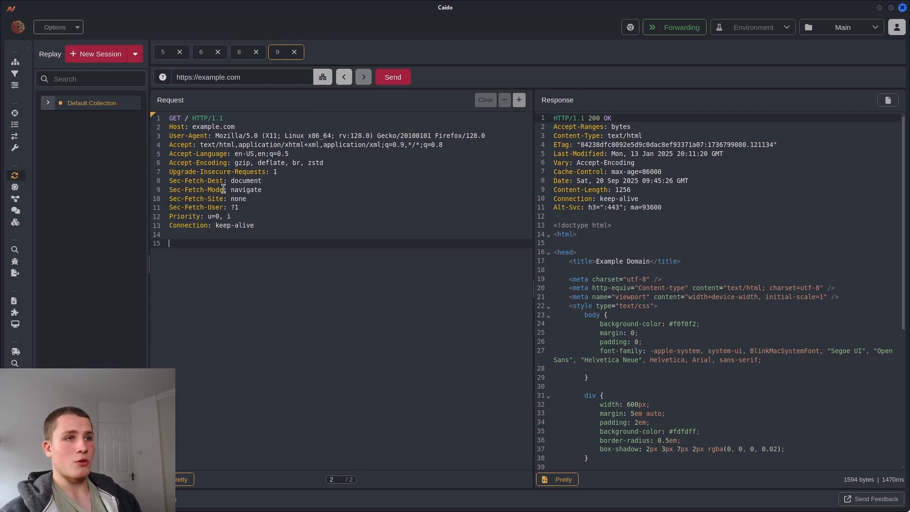
{"action": "left_click_drag", "start_coordinate": [222, 180], "coordinate": [168, 180]}
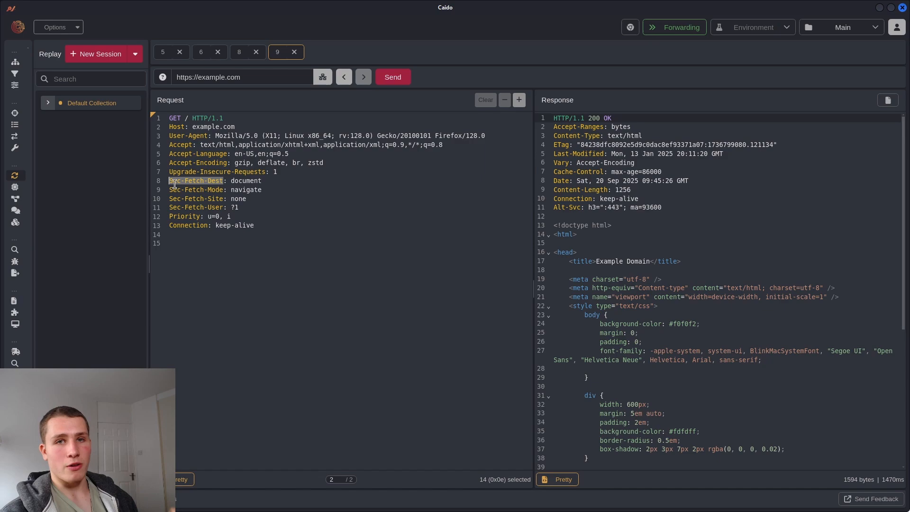
{"action": "left_click", "coordinate": [208, 182]}
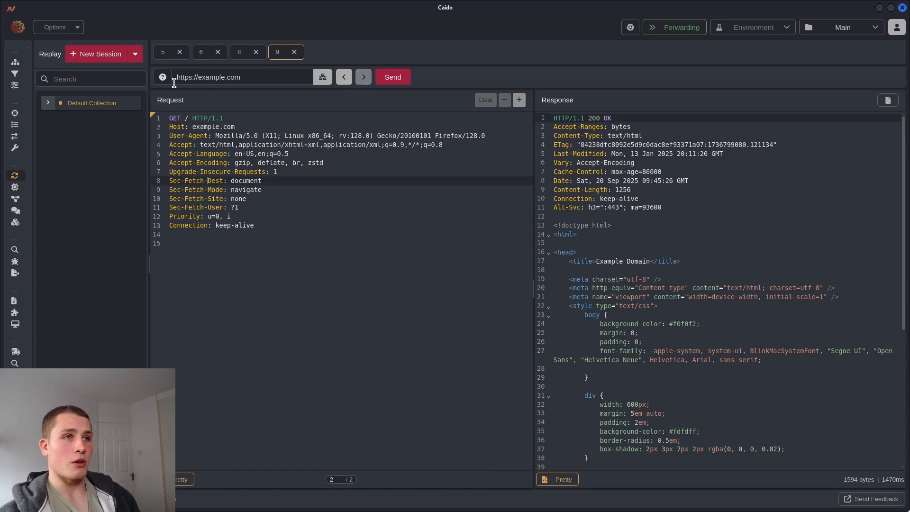
{"action": "left_click_drag", "start_coordinate": [191, 146], "coordinate": [170, 144]}
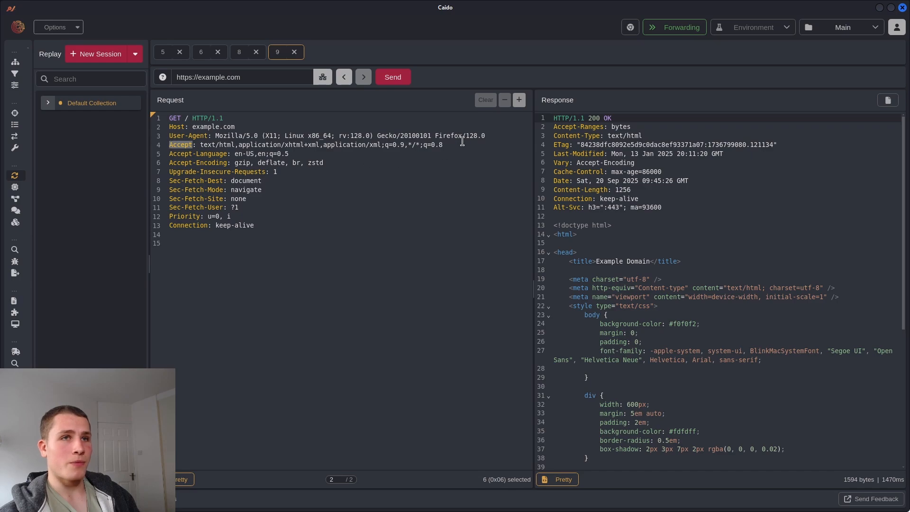
{"action": "left_click_drag", "start_coordinate": [462, 142], "coordinate": [201, 143]}
{"action": "left_click", "coordinate": [419, 188]}
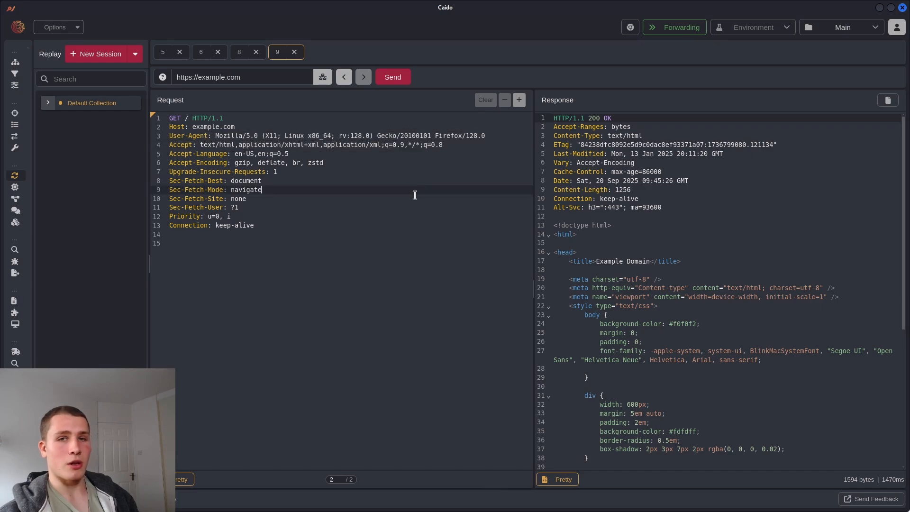
{"action": "left_click", "coordinate": [294, 226]}
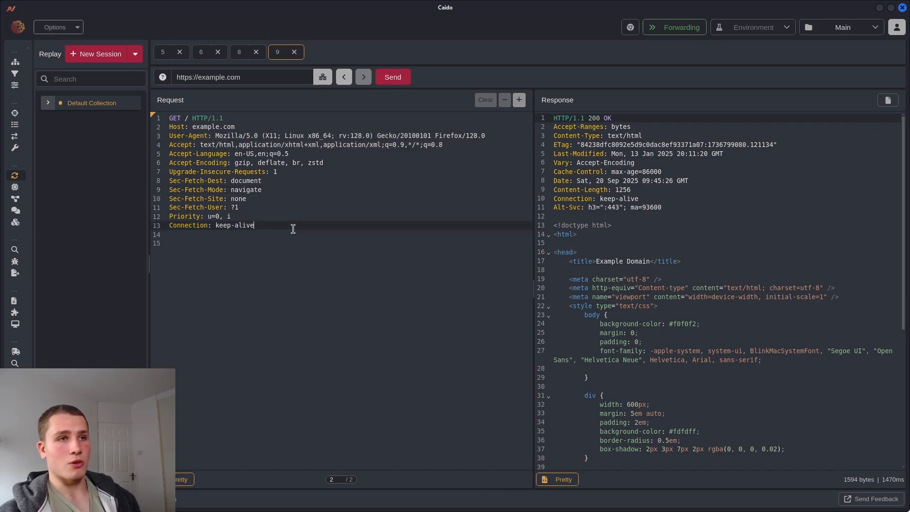
{"action": "key", "text": "Return"}
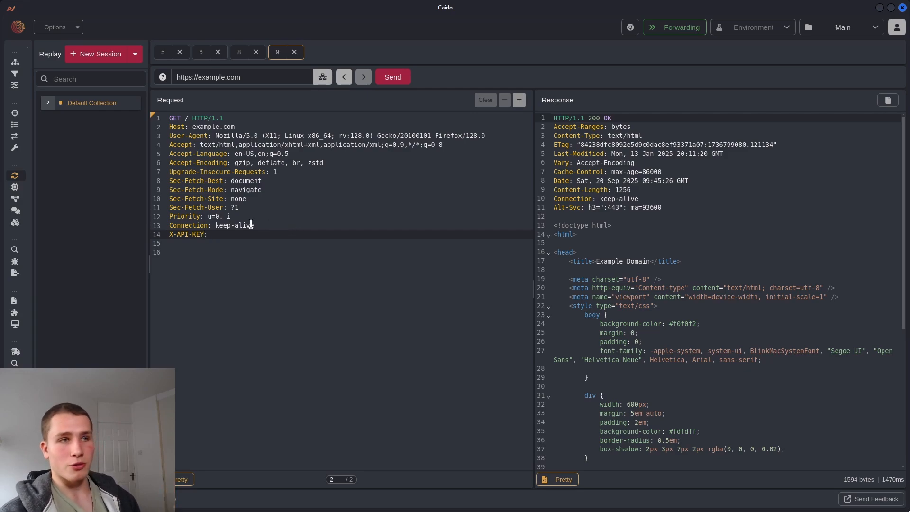
{"action": "left_click_drag", "start_coordinate": [214, 232], "coordinate": [158, 236]}
{"action": "key", "text": "BackSpace"}
{"action": "key", "text": "BackSpace"}
{"action": "left_click", "coordinate": [282, 275]}
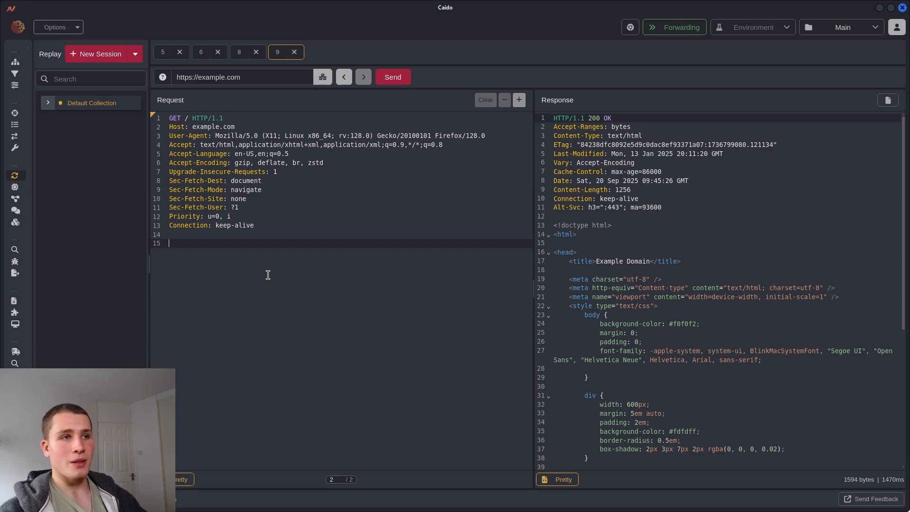
{"action": "left_click_drag", "start_coordinate": [265, 227], "coordinate": [125, 102]}
{"action": "left_click", "coordinate": [290, 244]}
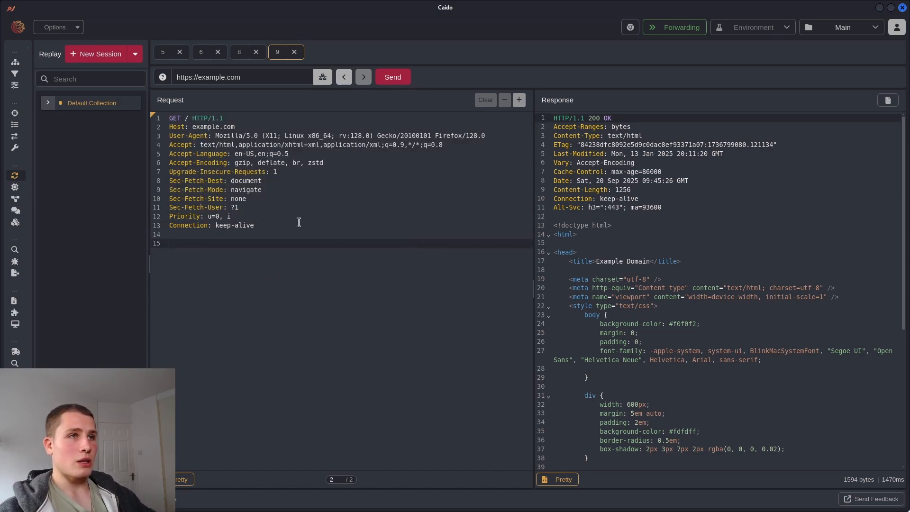
{"action": "right_click", "coordinate": [299, 223]}
{"action": "mouse_move", "coordinate": [420, 316]}
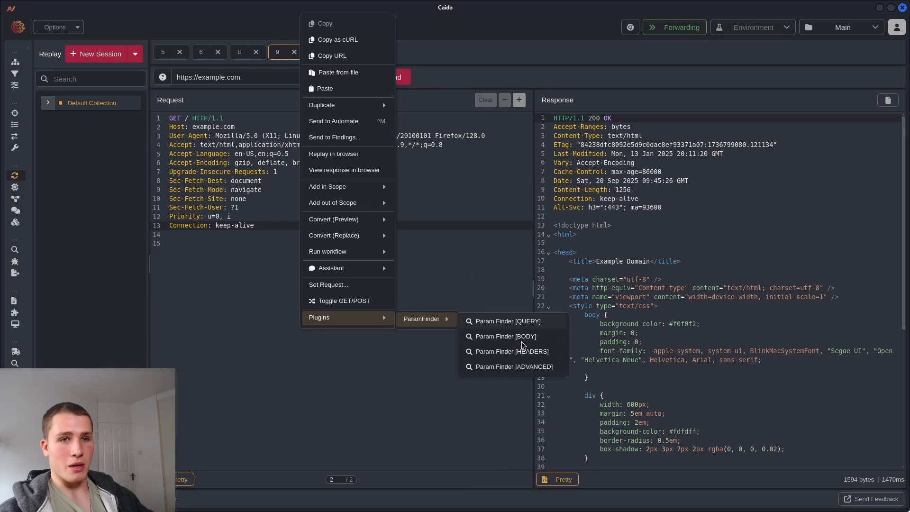
{"action": "left_click", "coordinate": [434, 222]}
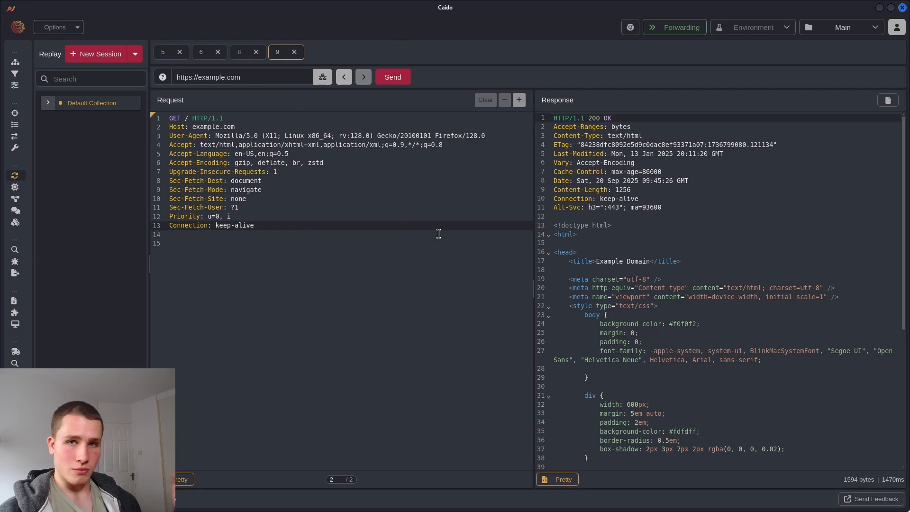
{"action": "left_click", "coordinate": [185, 117]}
{"action": "left_click", "coordinate": [194, 156]}
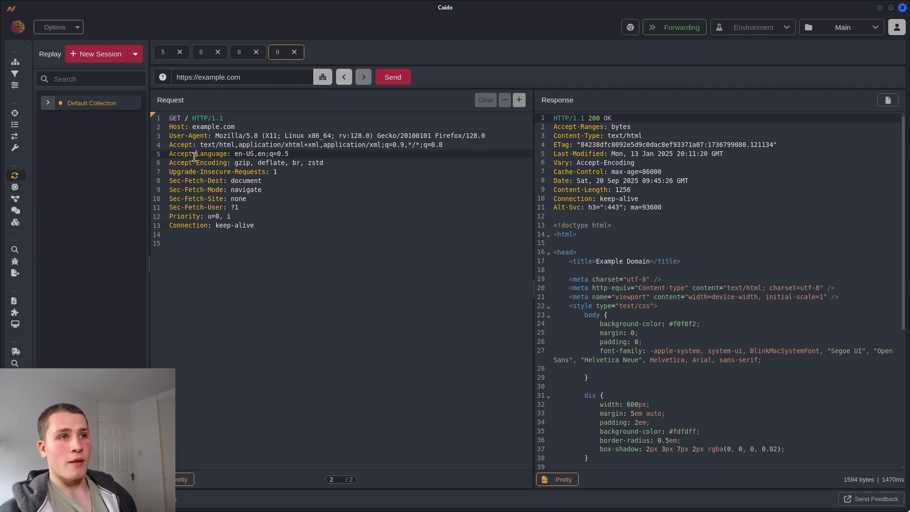
{"action": "left_click", "coordinate": [177, 256]}
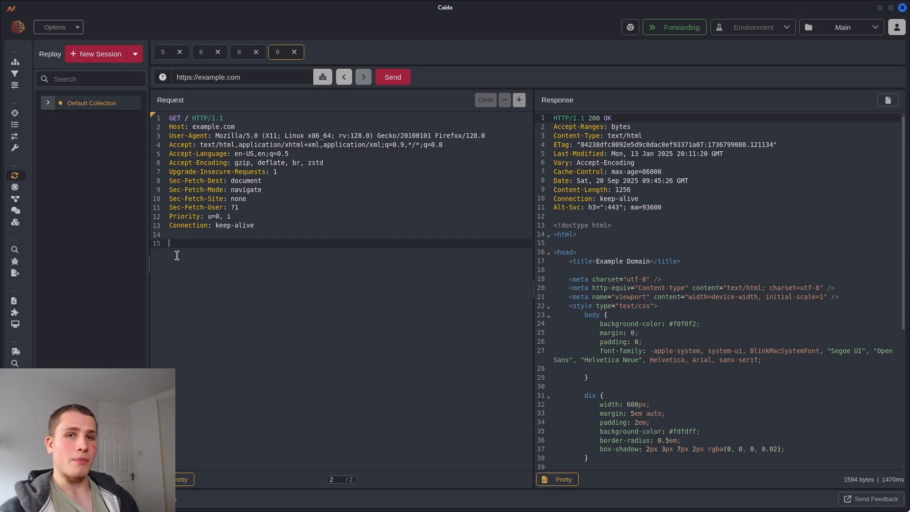
{"action": "left_click", "coordinate": [187, 182]}
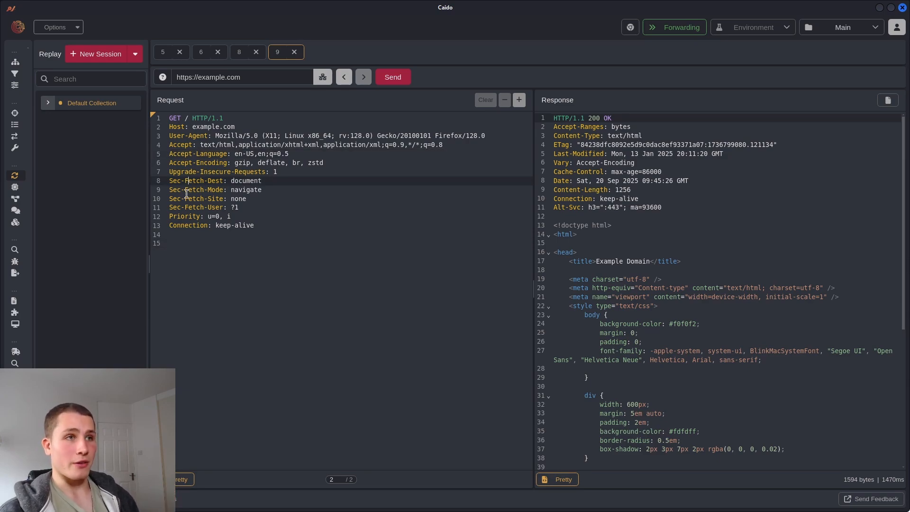
{"action": "left_click", "coordinate": [192, 243]}
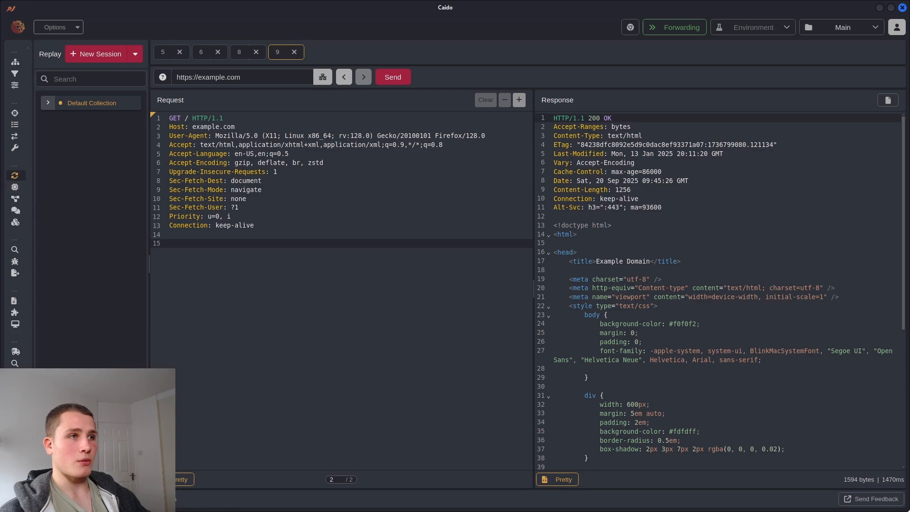
Send the example.com request to Automate session 10, put the caret after '/', then go to Firefox
{"action": "left_click", "coordinate": [18, 189]}
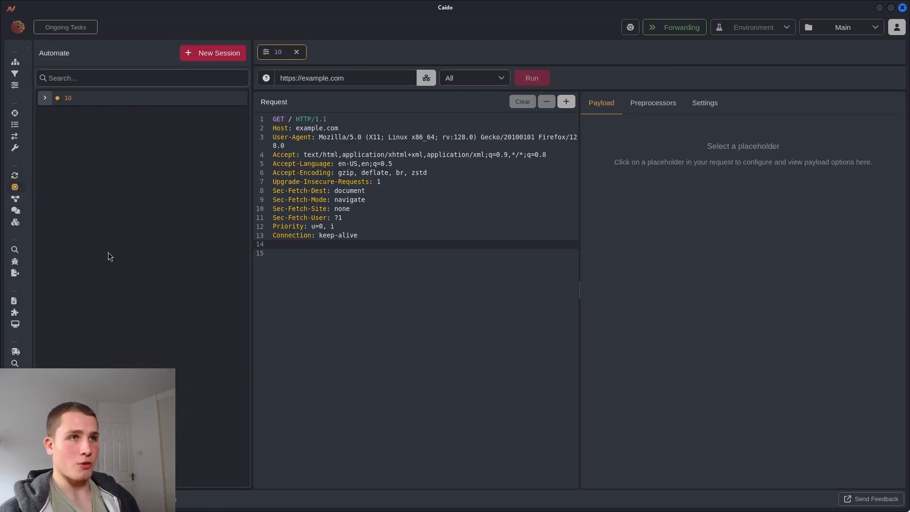
{"action": "left_click", "coordinate": [293, 119]}
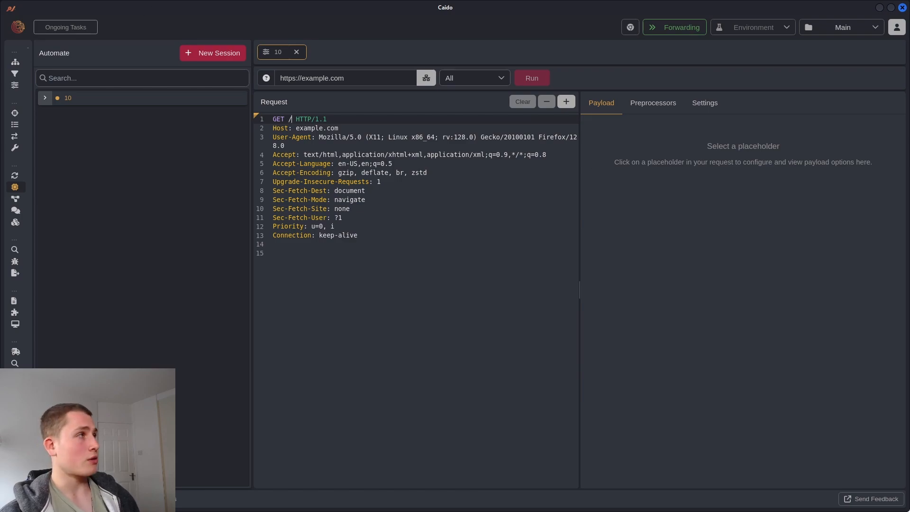
{"action": "key", "text": "alt+Tab"}
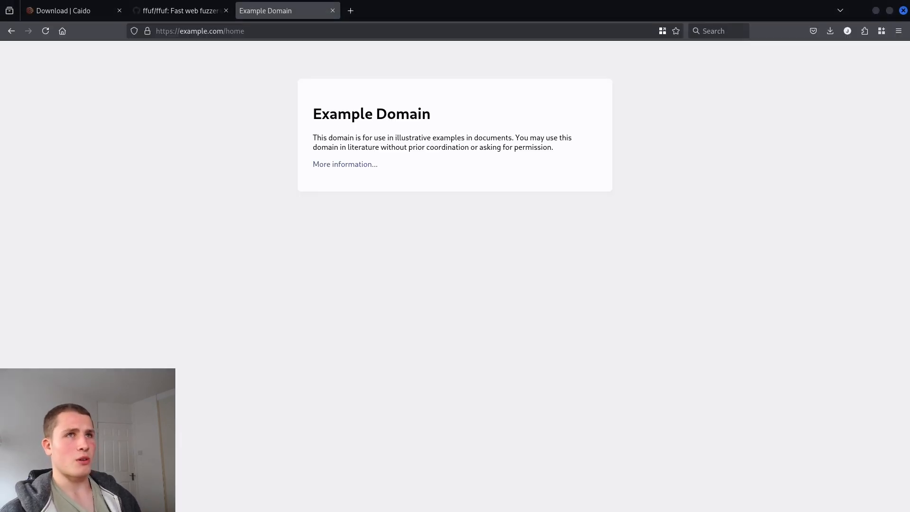
In a new Firefox tab, search 'Assentnote wordlists' and open wordlists.assetnote.io
{"action": "left_click", "coordinate": [351, 11]}
{"action": "type", "text": "Assentnote"}
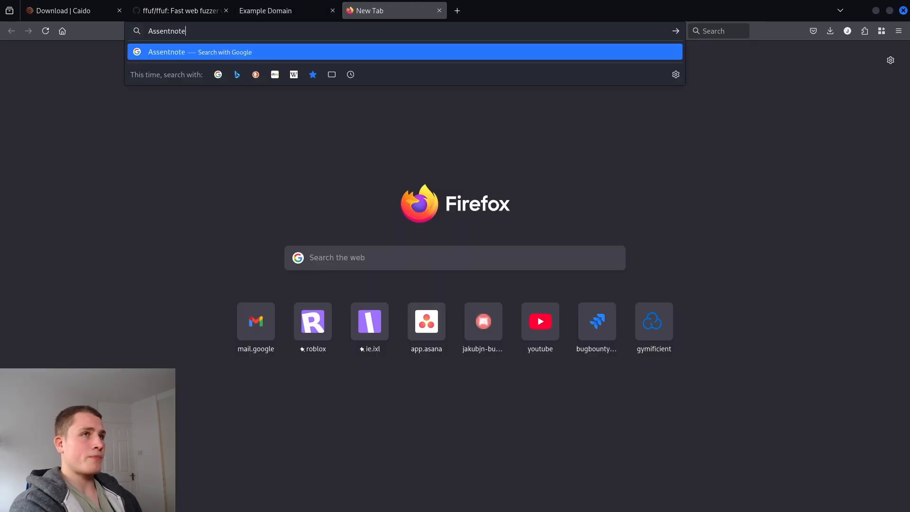
{"action": "type", "text": " wordlists"}
{"action": "key", "text": "Return"}
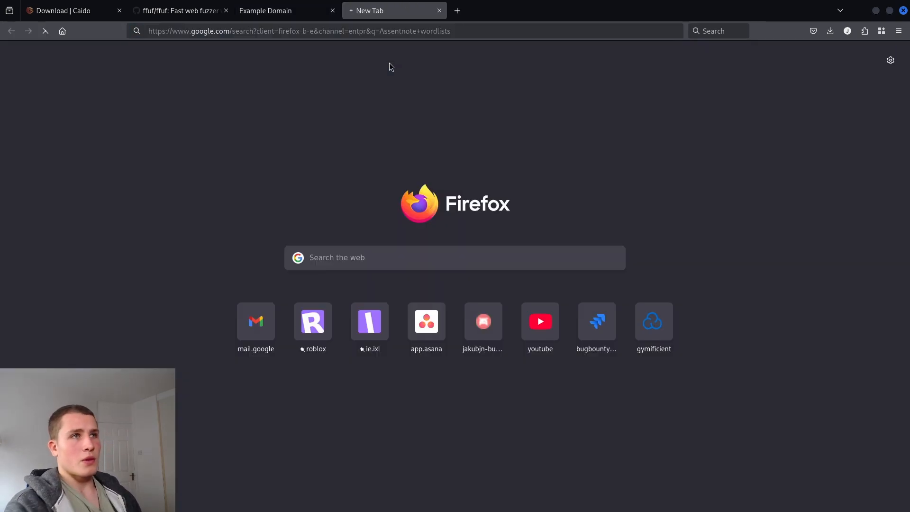
{"action": "left_click", "coordinate": [157, 185]}
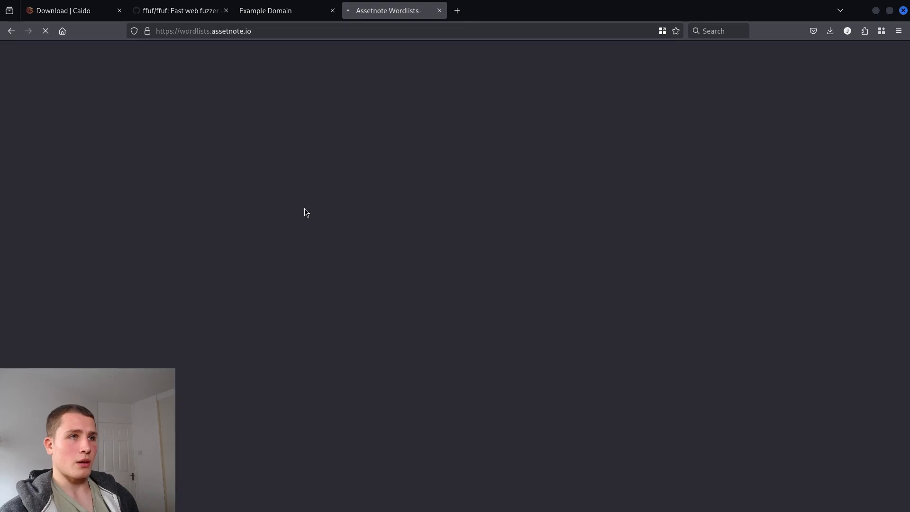
Browse the wordlist tables, noting httparchive_apiroutes_2025_08_27.txt, then return to Caido
{"action": "scroll", "coordinate": [281, 207], "scroll_direction": "down", "scroll_amount": 6}
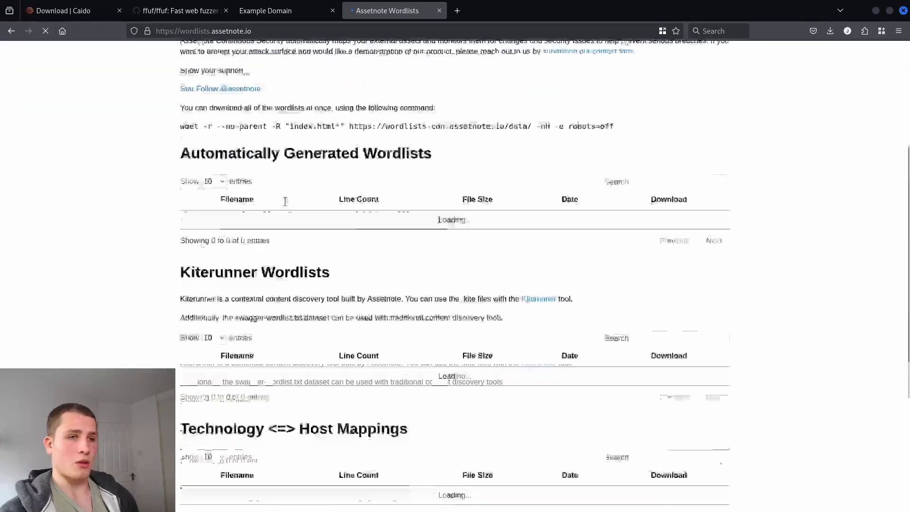
{"action": "scroll", "coordinate": [282, 207], "scroll_direction": "up", "scroll_amount": 7}
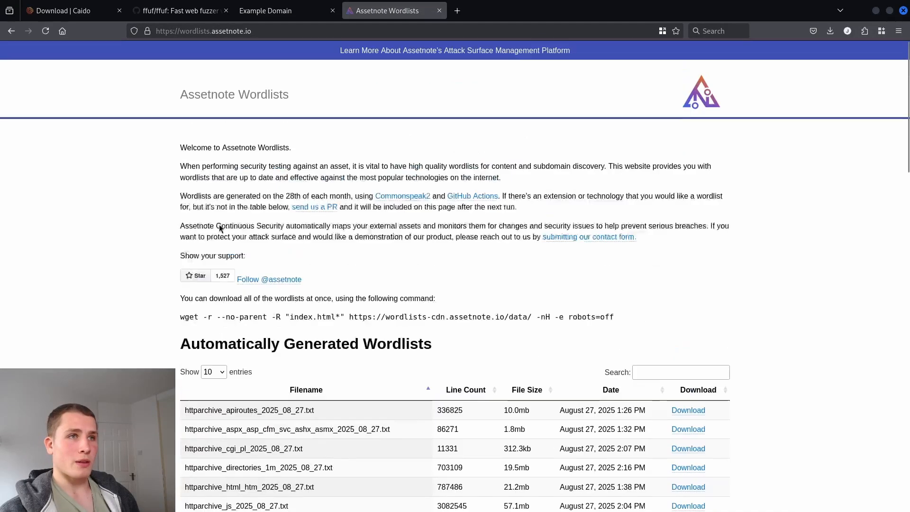
{"action": "scroll", "coordinate": [219, 224], "scroll_direction": "down", "scroll_amount": 5}
{"action": "scroll", "coordinate": [219, 224], "scroll_direction": "down", "scroll_amount": 4}
{"action": "scroll", "coordinate": [183, 346], "scroll_direction": "down", "scroll_amount": 10}
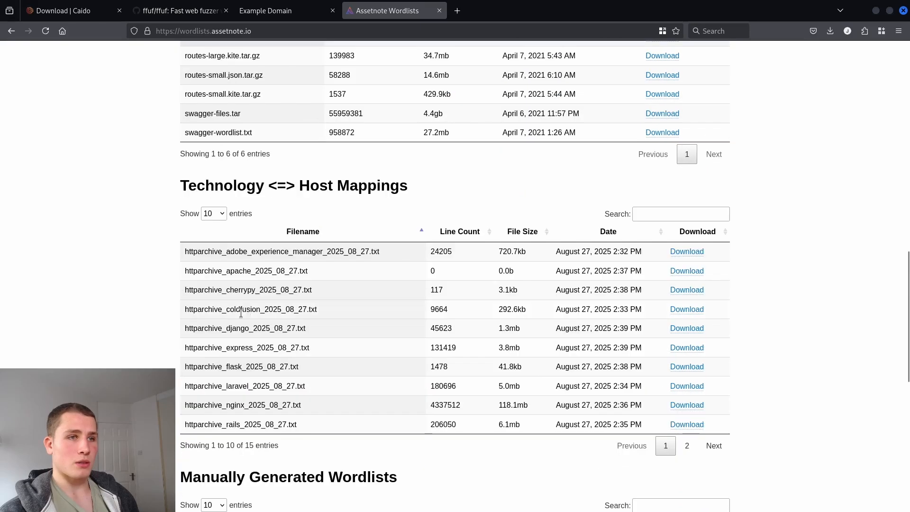
{"action": "scroll", "coordinate": [181, 155], "scroll_direction": "up", "scroll_amount": 2}
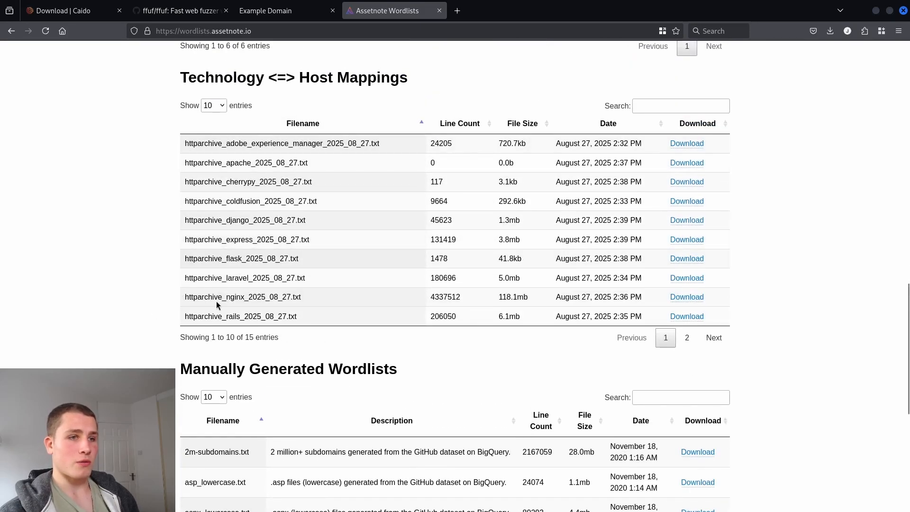
{"action": "scroll", "coordinate": [216, 301], "scroll_direction": "down", "scroll_amount": 3}
{"action": "scroll", "coordinate": [209, 303], "scroll_direction": "down", "scroll_amount": 2}
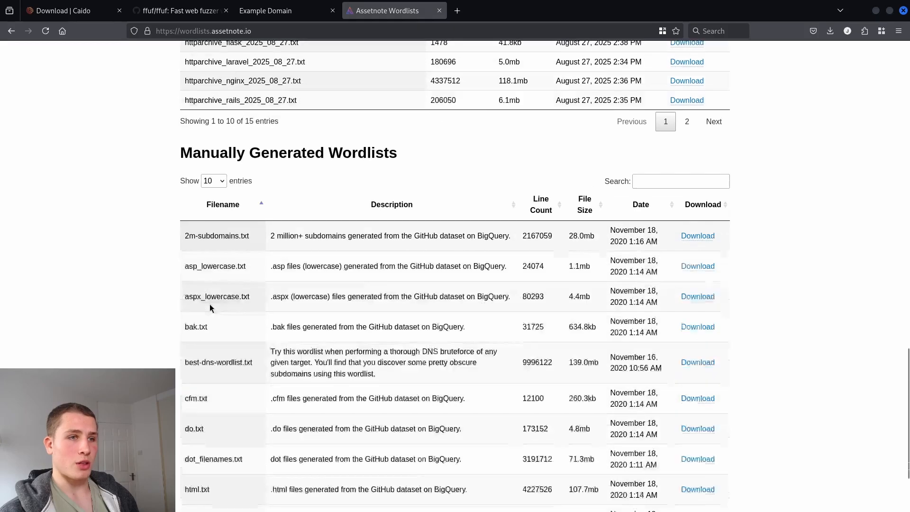
{"action": "scroll", "coordinate": [211, 336], "scroll_direction": "down", "scroll_amount": 1}
{"action": "scroll", "coordinate": [209, 338], "scroll_direction": "up", "scroll_amount": 20}
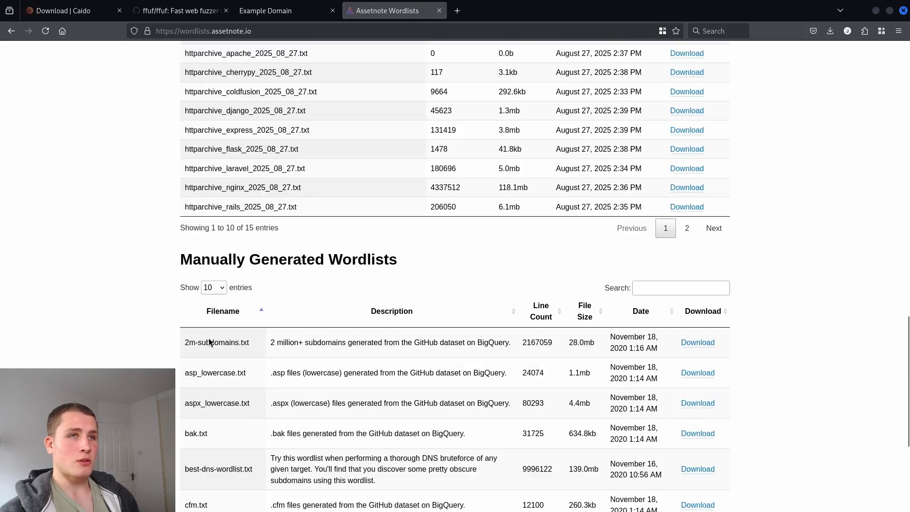
{"action": "scroll", "coordinate": [284, 313], "scroll_direction": "down", "scroll_amount": 2}
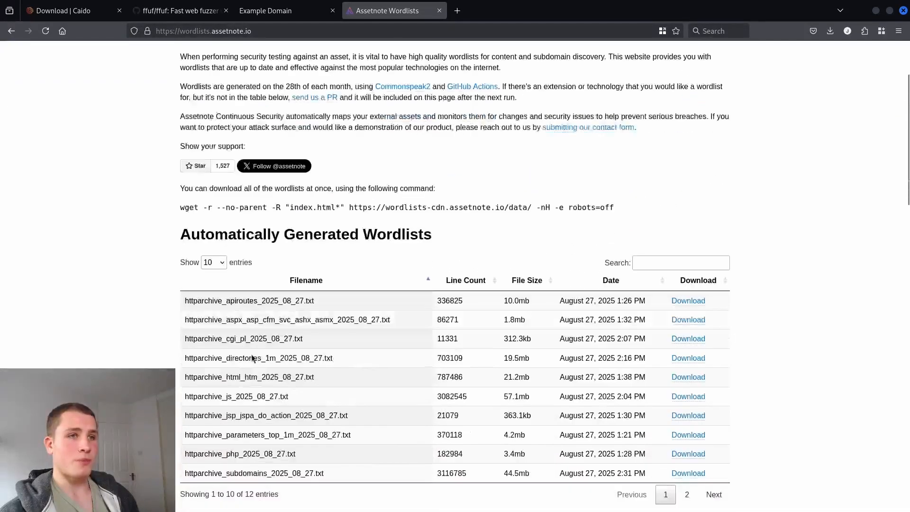
{"action": "left_click_drag", "start_coordinate": [334, 300], "coordinate": [179, 300]}
{"action": "left_click", "coordinate": [348, 302]}
{"action": "scroll", "coordinate": [345, 302], "scroll_direction": "up", "scroll_amount": 3}
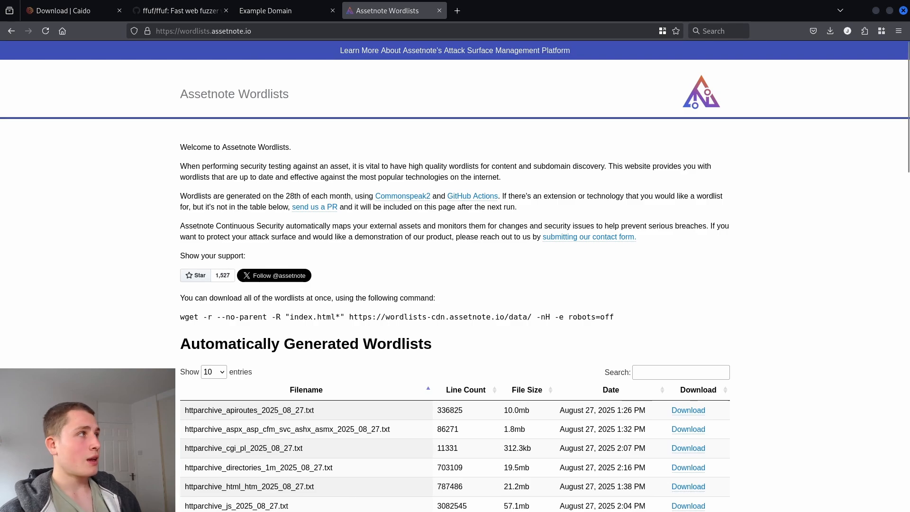
{"action": "key", "text": "alt+Tab"}
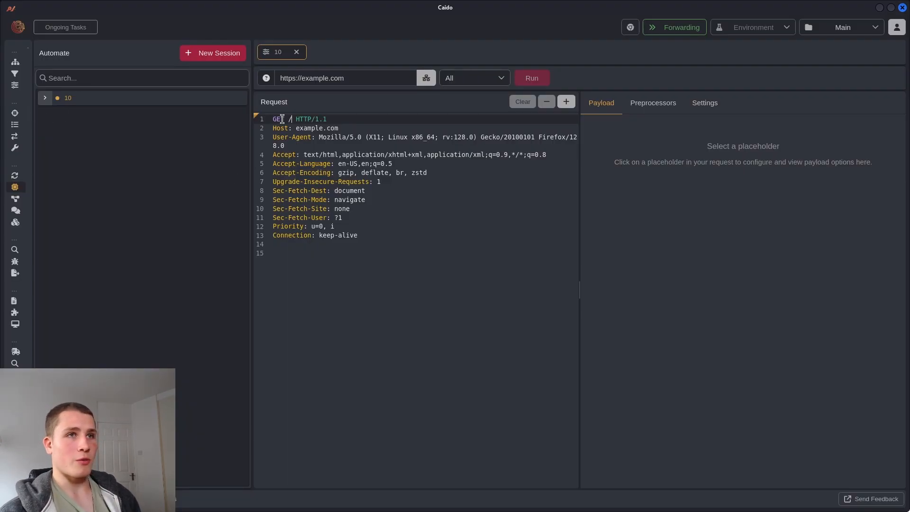
Add a placeholder after '/' in the path, using the Hosted File payload domains.txt
{"action": "left_click", "coordinate": [571, 108]}
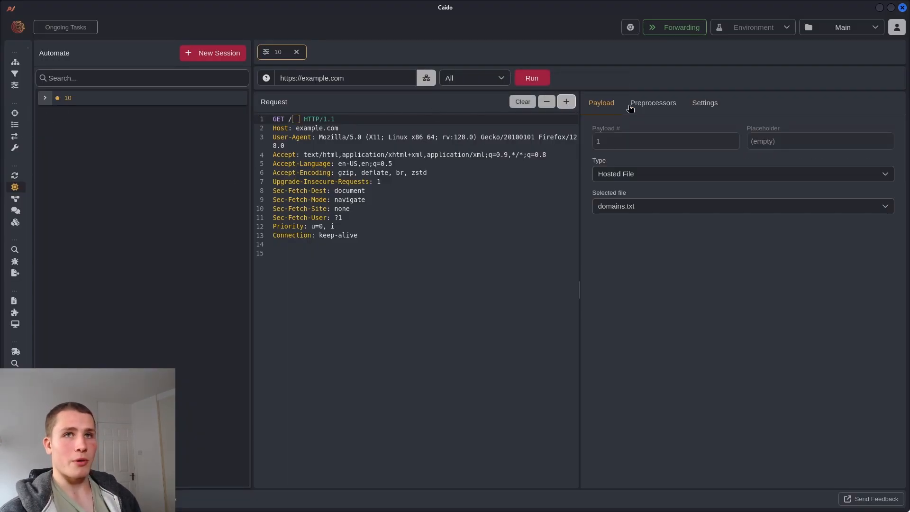
{"action": "left_click", "coordinate": [667, 211]}
{"action": "left_click", "coordinate": [666, 211]}
{"action": "left_click", "coordinate": [667, 212]}
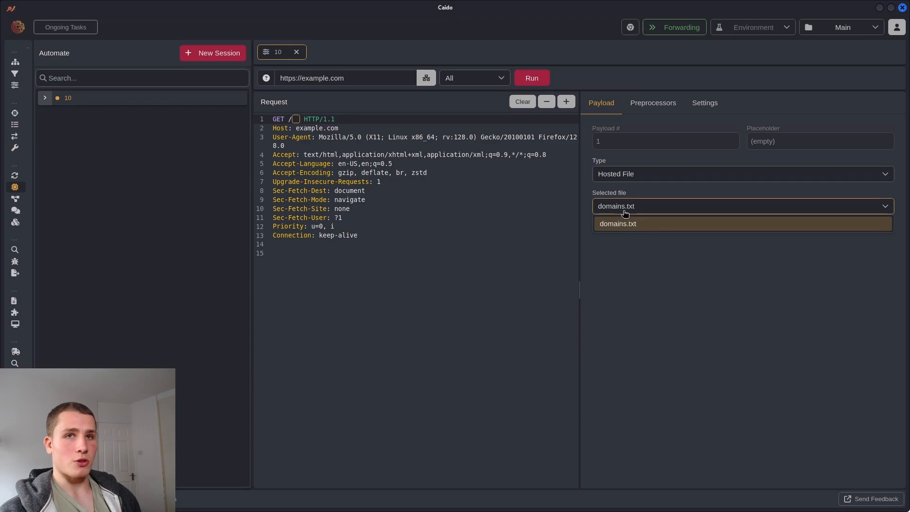
{"action": "left_click", "coordinate": [644, 223]}
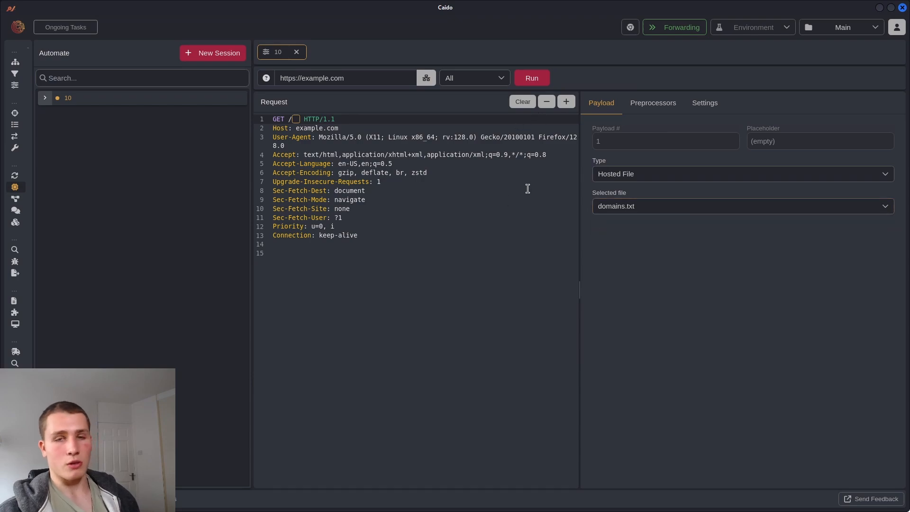
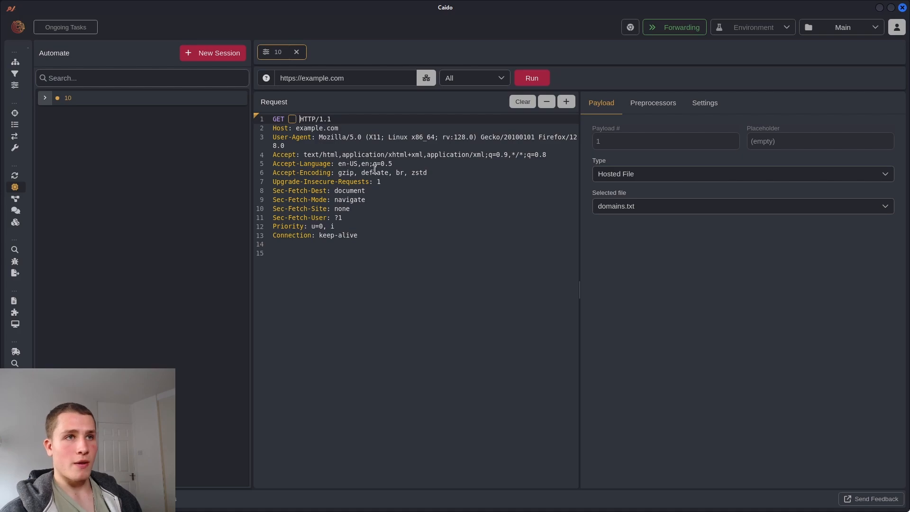
Restore the request to a plain GET / with Host example.com and remove the domains.txt placeholder
{"action": "type", "text": "/"}
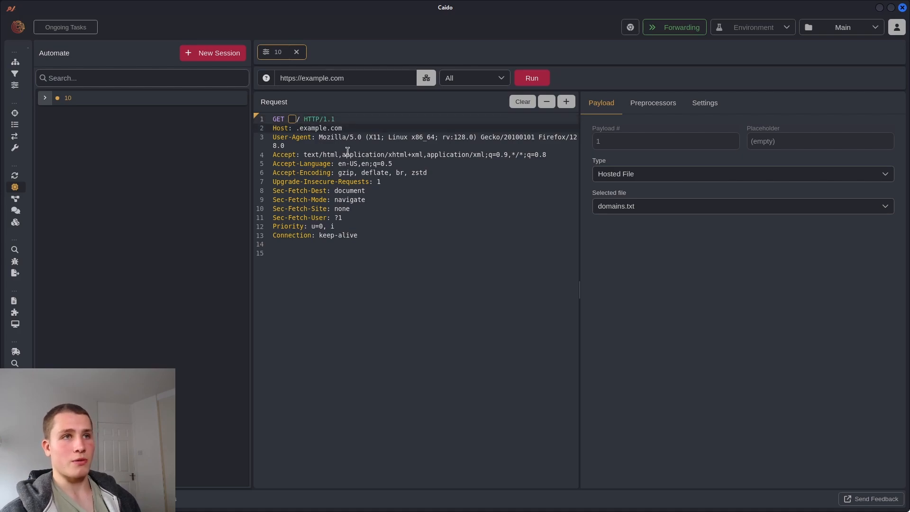
{"action": "key", "text": "BackSpace"}
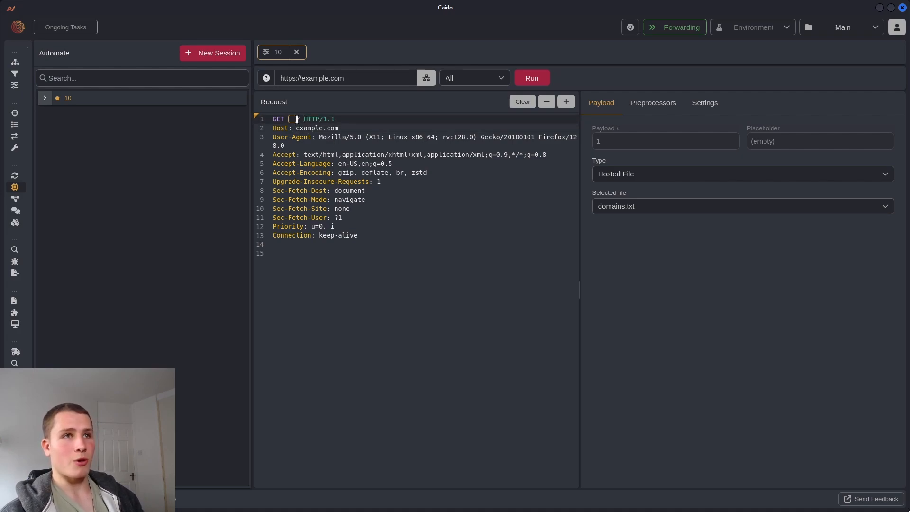
{"action": "left_click", "coordinate": [547, 102]}
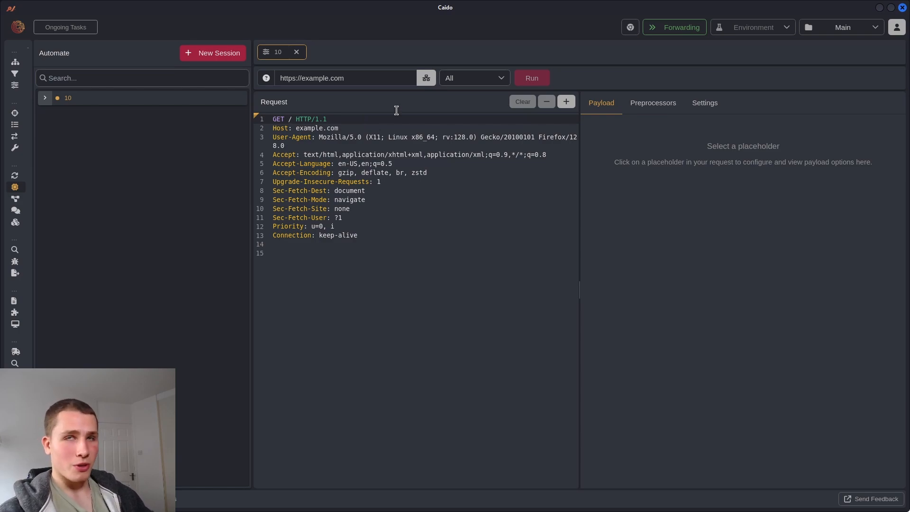
Go to the ffuf GitHub page in Firefox and scroll its README to the Installation section
{"action": "left_click", "coordinate": [880, 8]}
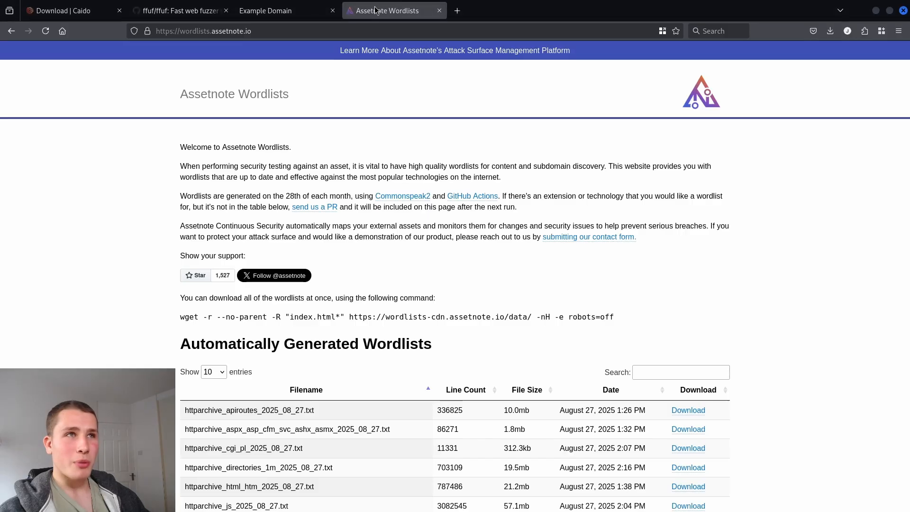
{"action": "left_click", "coordinate": [180, 11]}
{"action": "scroll", "coordinate": [318, 188], "scroll_direction": "down", "scroll_amount": 8}
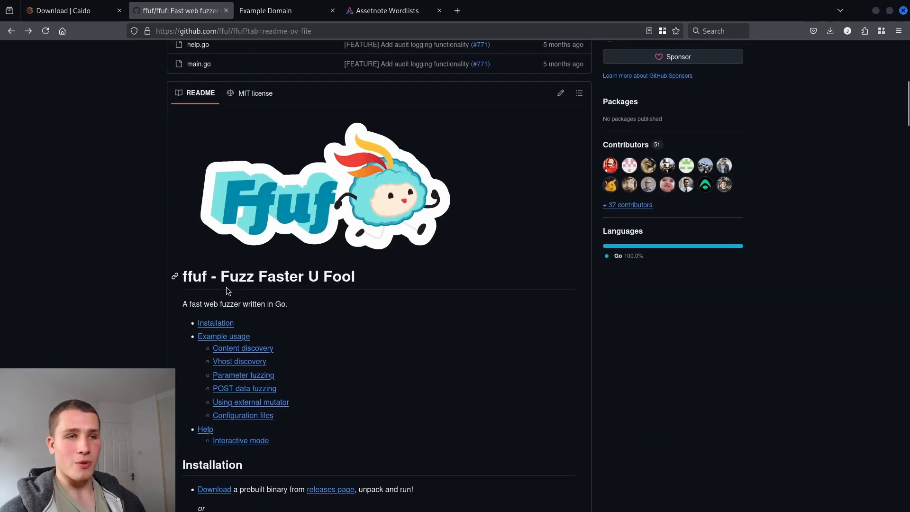
{"action": "left_click_drag", "start_coordinate": [221, 284], "coordinate": [342, 284]}
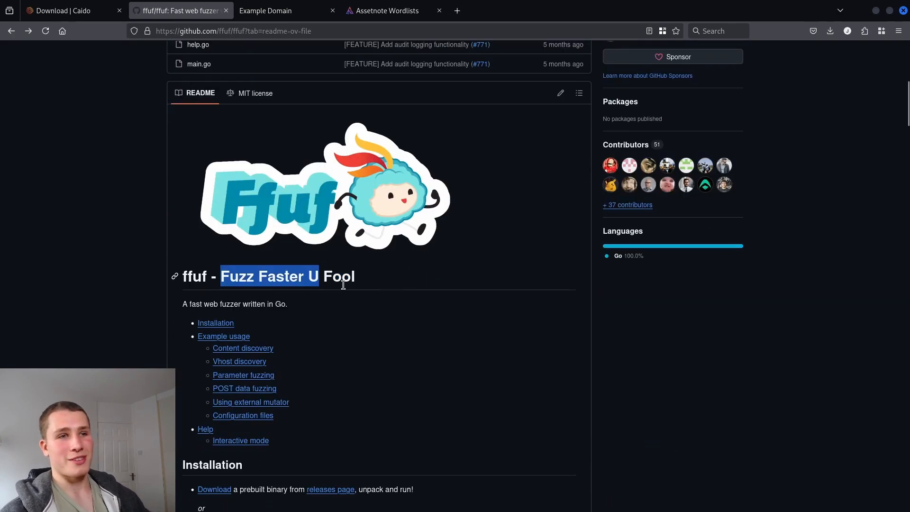
{"action": "left_click", "coordinate": [377, 287]}
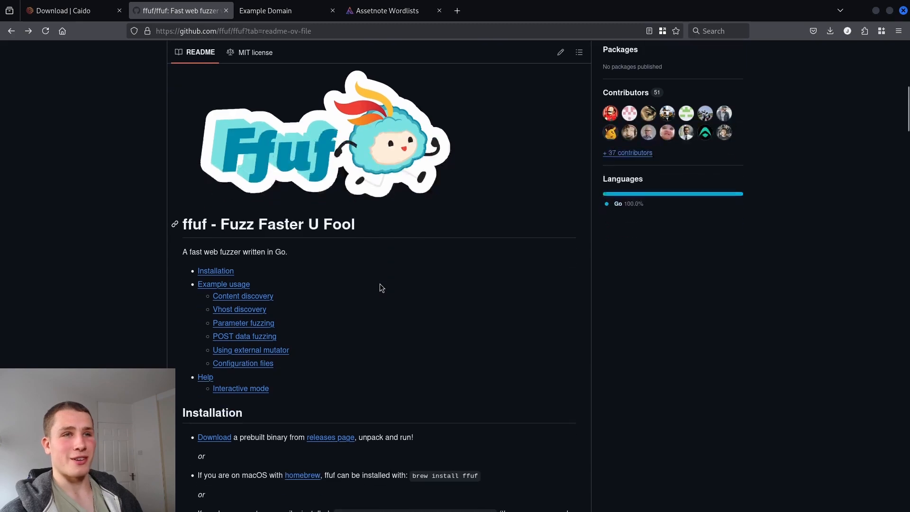
{"action": "scroll", "coordinate": [380, 283], "scroll_direction": "down", "scroll_amount": 5}
{"action": "scroll", "coordinate": [379, 284], "scroll_direction": "down", "scroll_amount": 2}
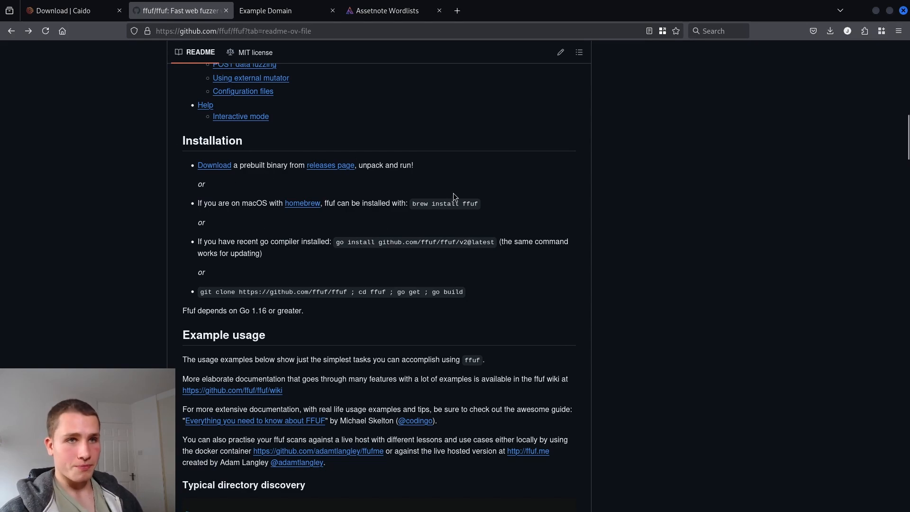
{"action": "key", "text": "alt+Tab"}
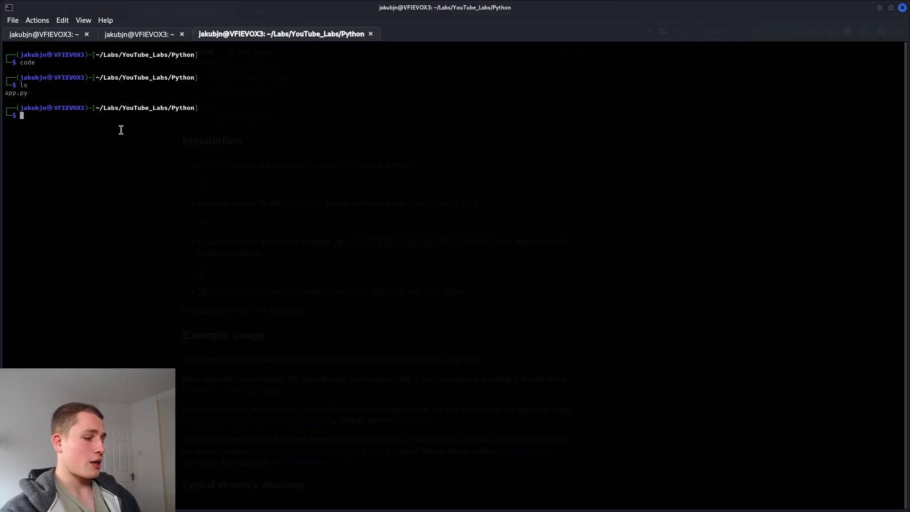
Clear the terminal and run sudo apt install ffuf, which reports version 2.1.0-1+b9 is already newest
{"action": "type", "text": "clear"}
{"action": "key", "text": "Return"}
{"action": "type", "text": "s"}
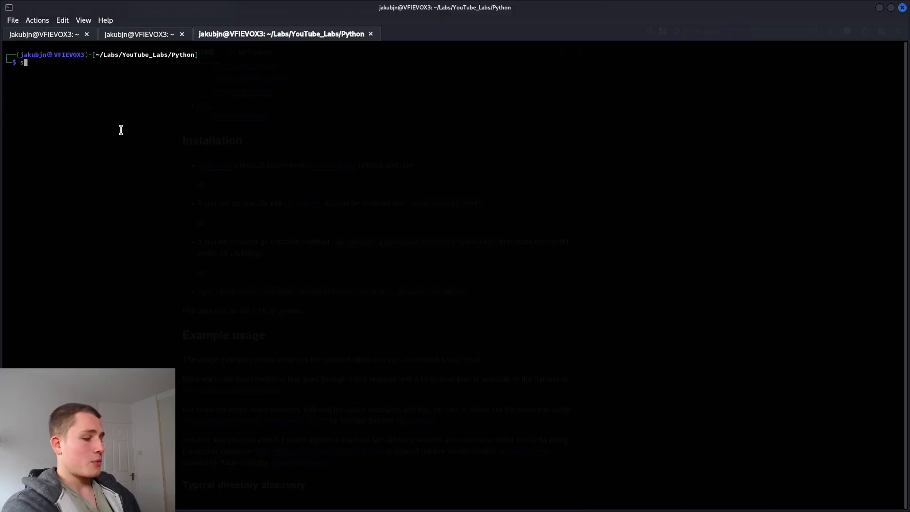
{"action": "type", "text": "udo apt install ffuf"}
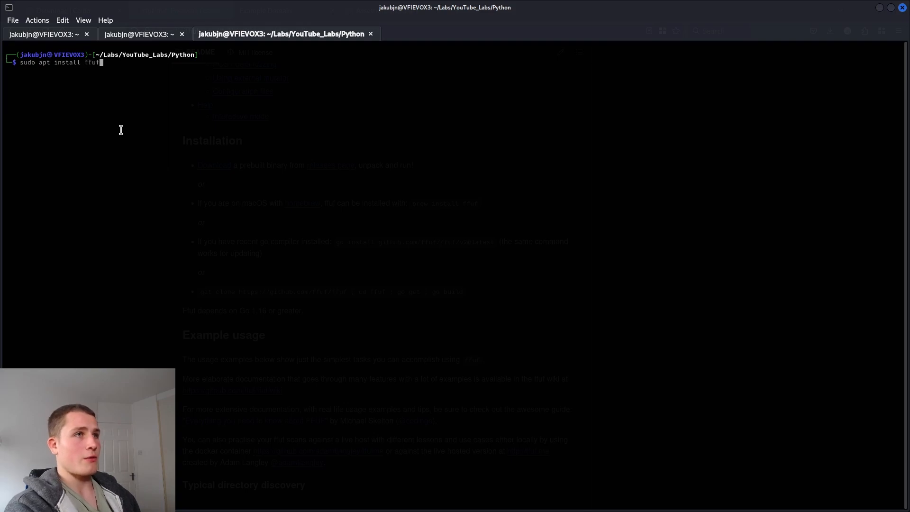
{"action": "key", "text": "Return"}
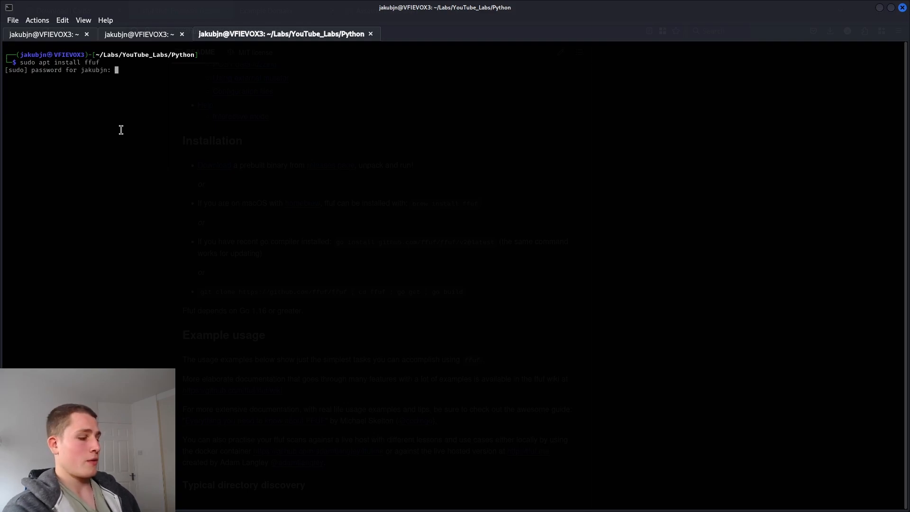
{"action": "key", "text": "Return"}
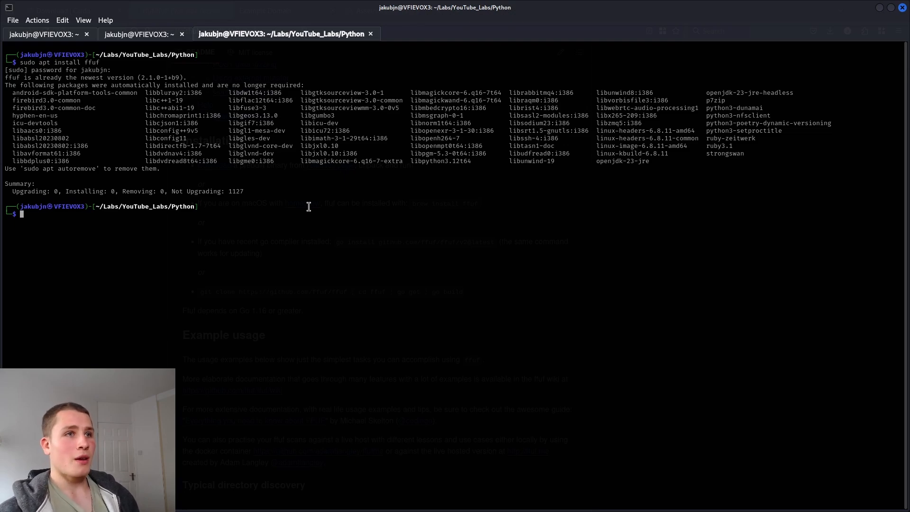
{"action": "left_click", "coordinate": [880, 8]}
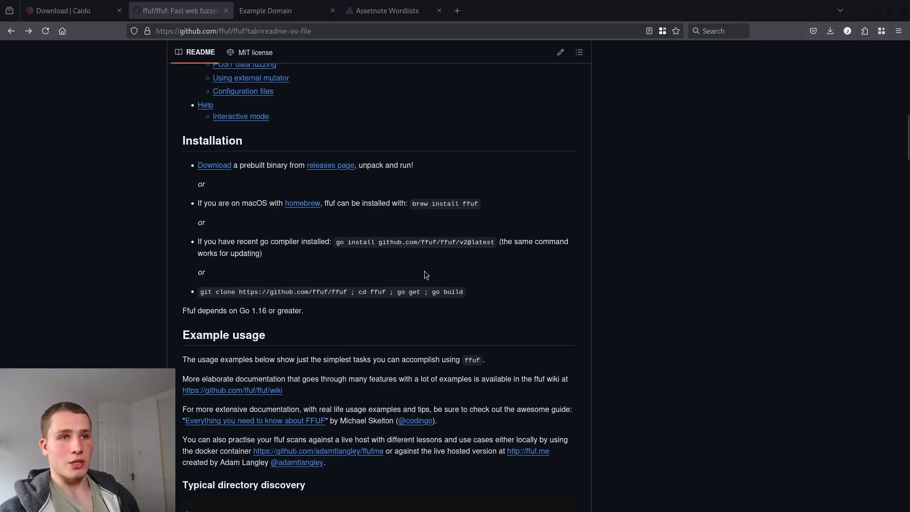
Check the 'brew install ffuf' option and visit the Homebrew website, then return to the README
{"action": "left_click_drag", "start_coordinate": [411, 204], "coordinate": [478, 204]}
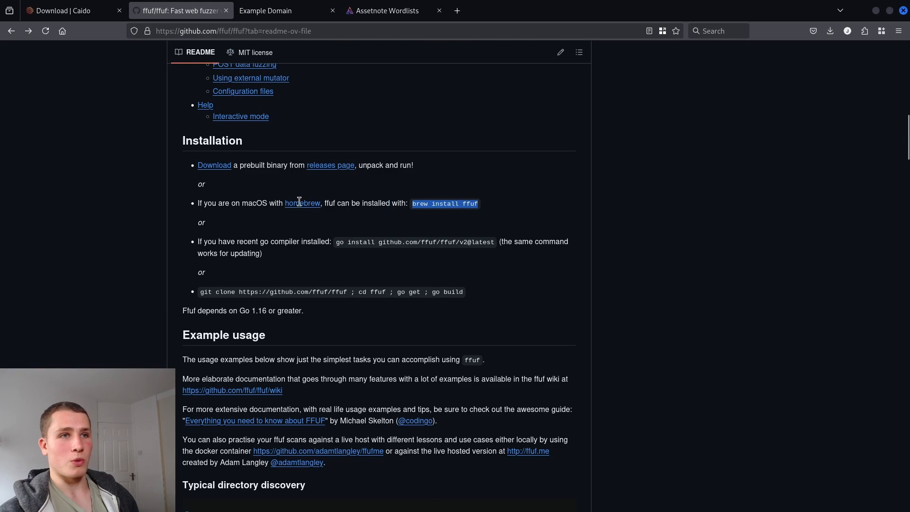
{"action": "left_click", "coordinate": [301, 203]}
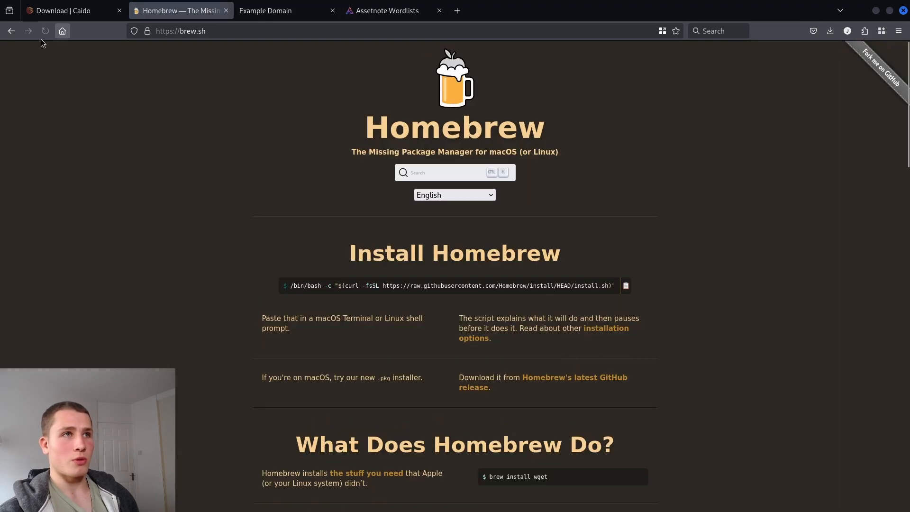
{"action": "left_click", "coordinate": [15, 32]}
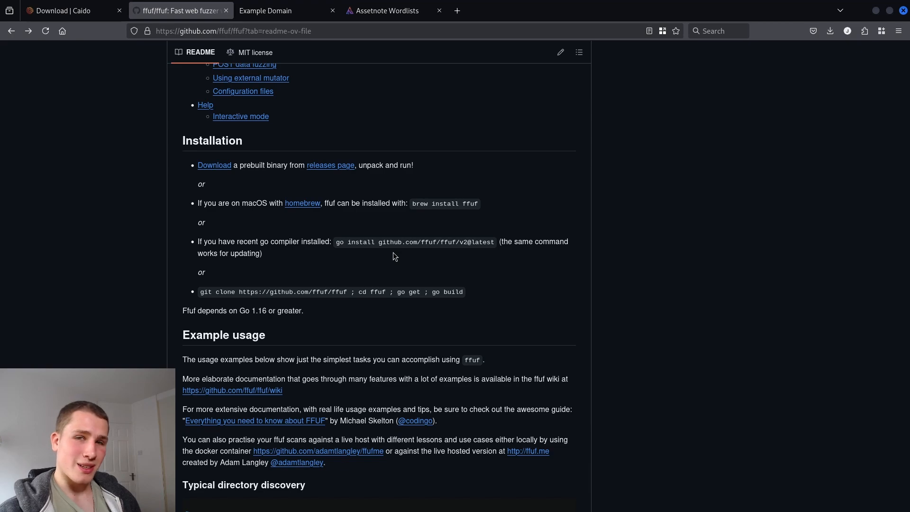
Run go in the terminal to confirm Go is installed
{"action": "left_click_drag", "start_coordinate": [335, 242], "coordinate": [342, 245]}
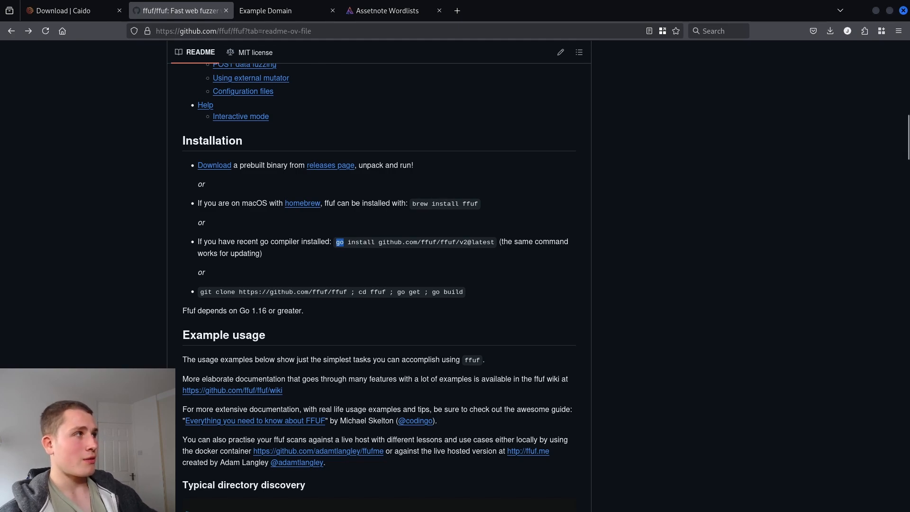
{"action": "key", "text": "alt+Tab"}
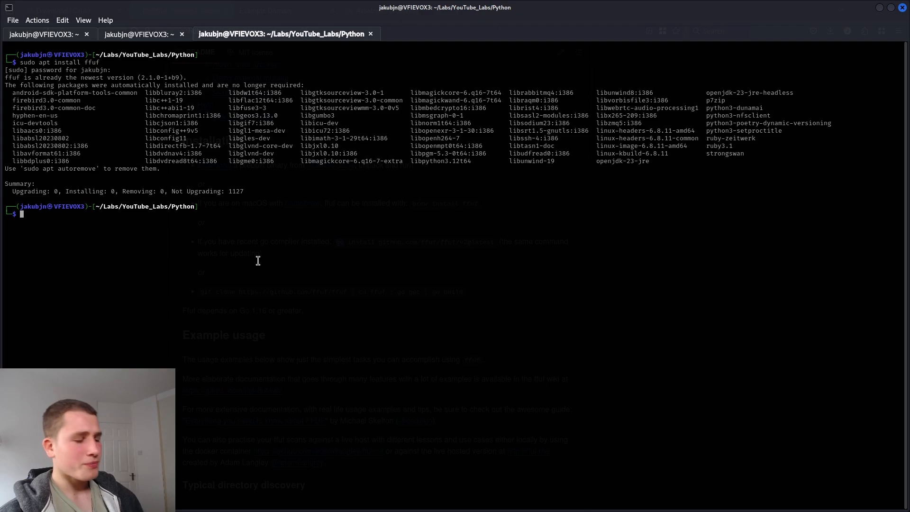
{"action": "type", "text": "go"}
{"action": "key", "text": "Return"}
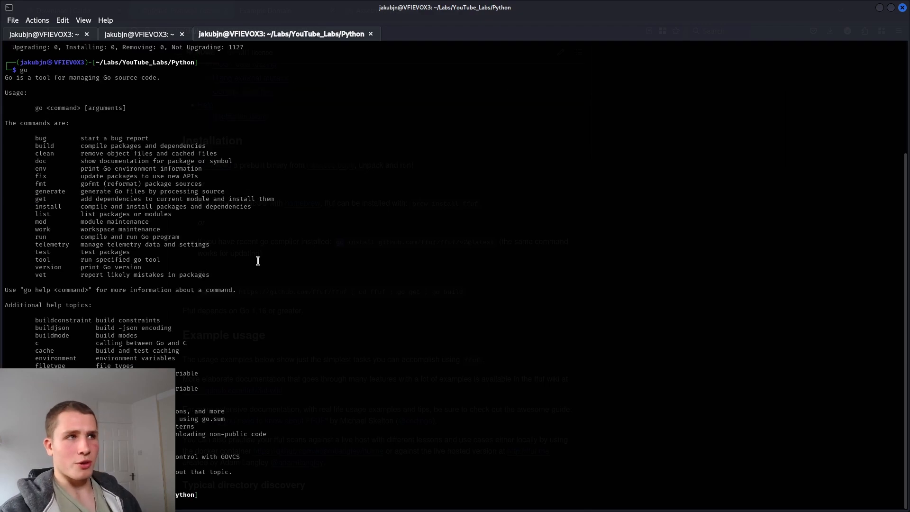
Review the full go install command in the README, then clear the terminal with Ctrl+L
{"action": "left_click", "coordinate": [879, 8]}
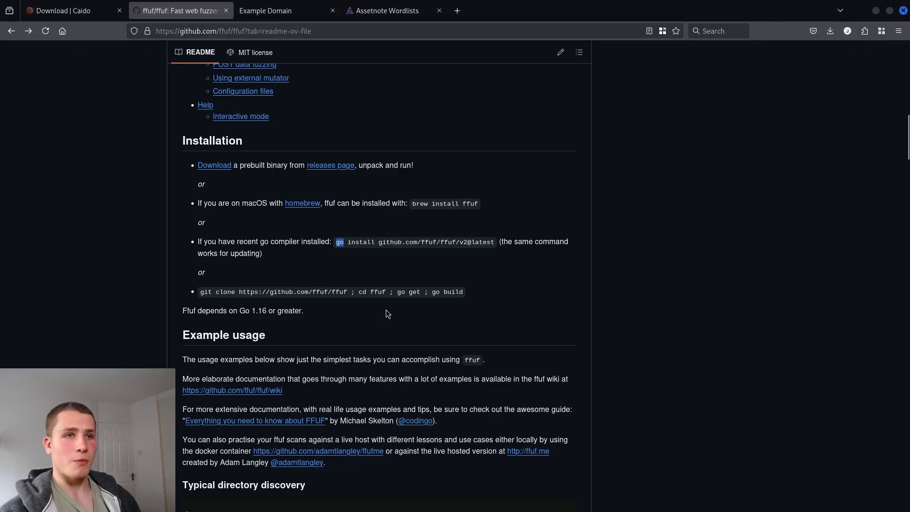
{"action": "left_click_drag", "start_coordinate": [336, 242], "coordinate": [495, 242]}
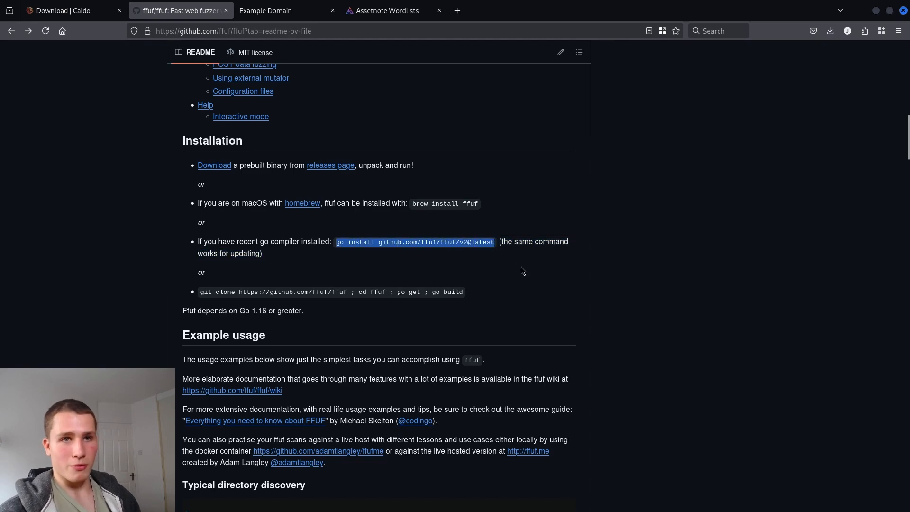
{"action": "scroll", "coordinate": [521, 271], "scroll_direction": "up", "scroll_amount": 7}
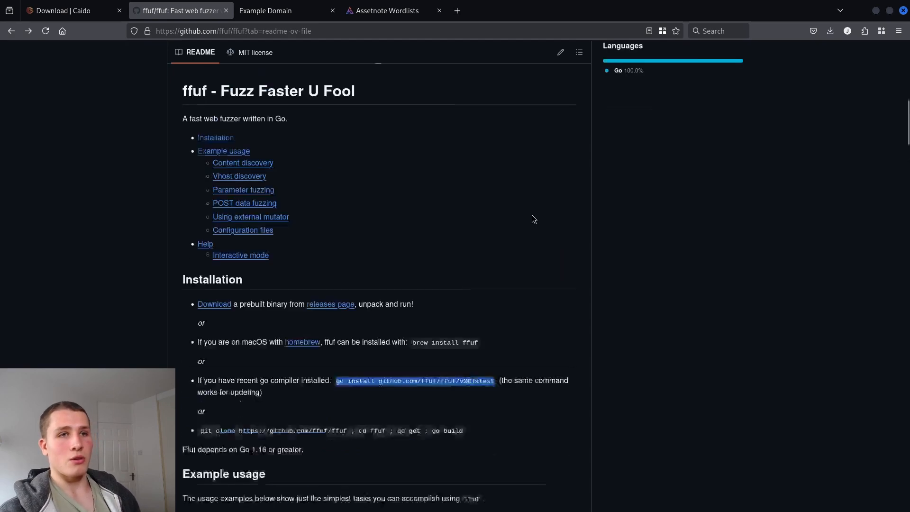
{"action": "scroll", "coordinate": [515, 249], "scroll_direction": "up", "scroll_amount": 3}
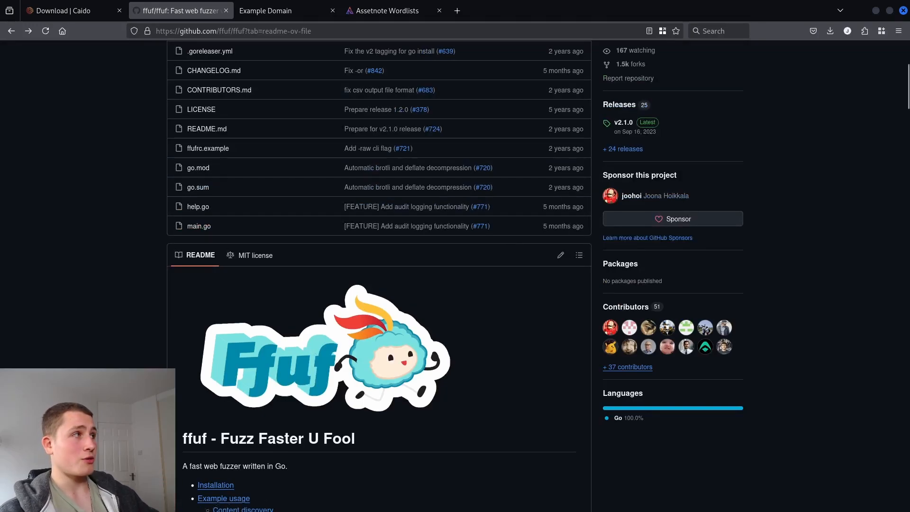
{"action": "key", "text": "alt+Tab"}
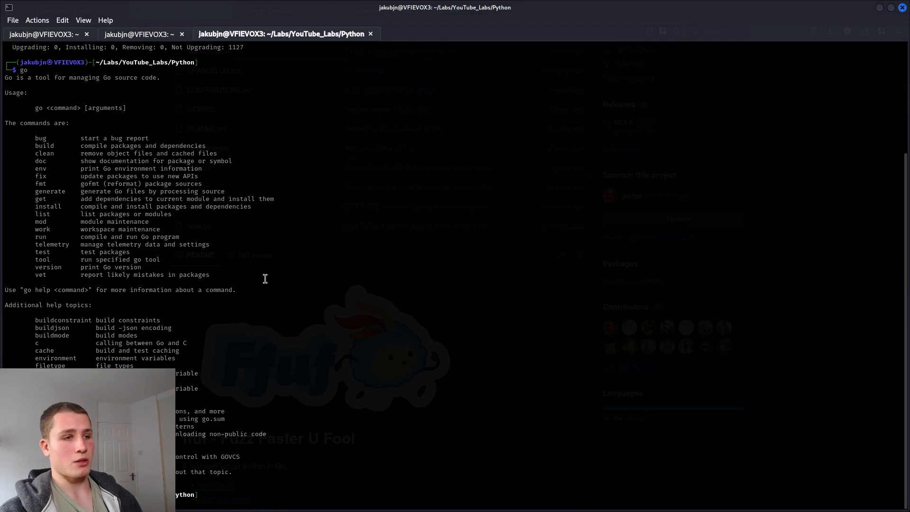
{"action": "key", "text": "ctrl+l"}
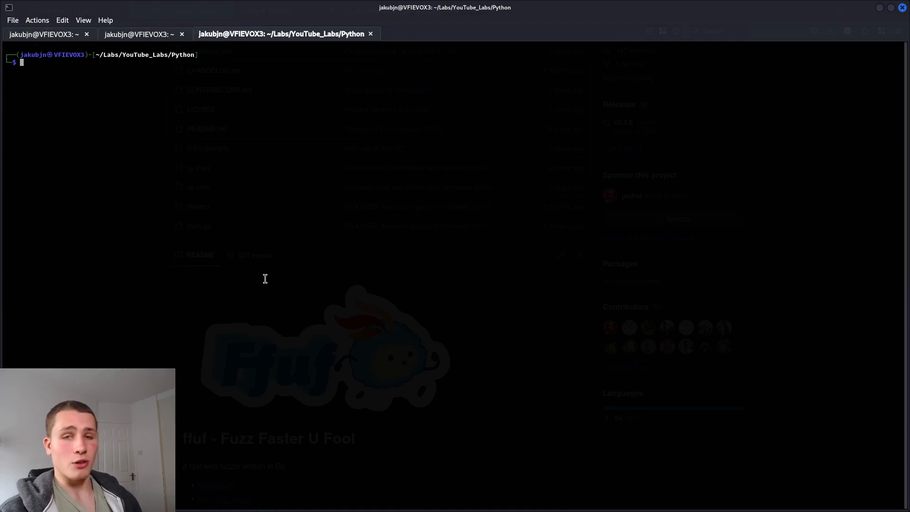